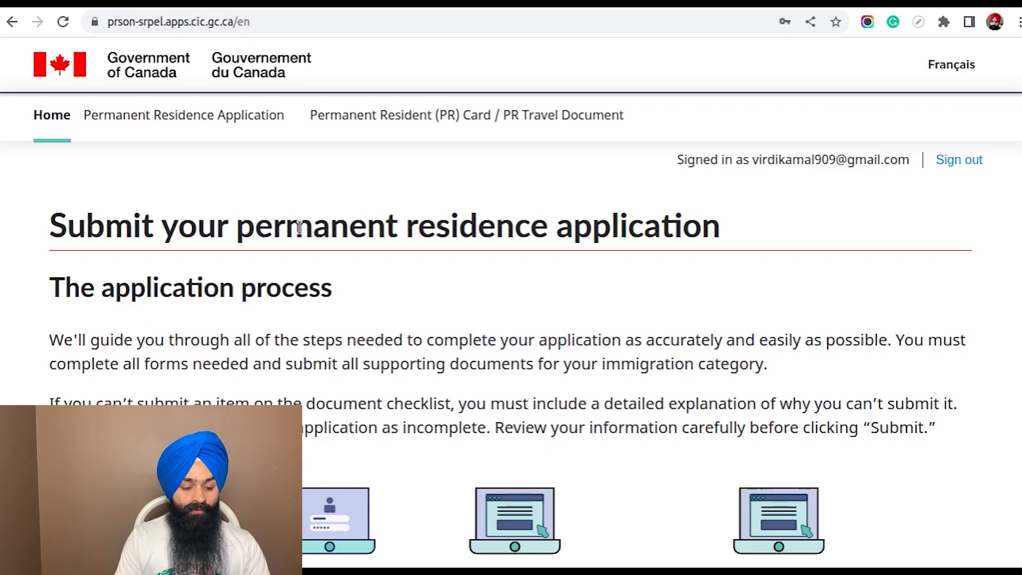
Open the list of existing permanent residence applications and read its introductory text
scroll(494, 202, down, 15)
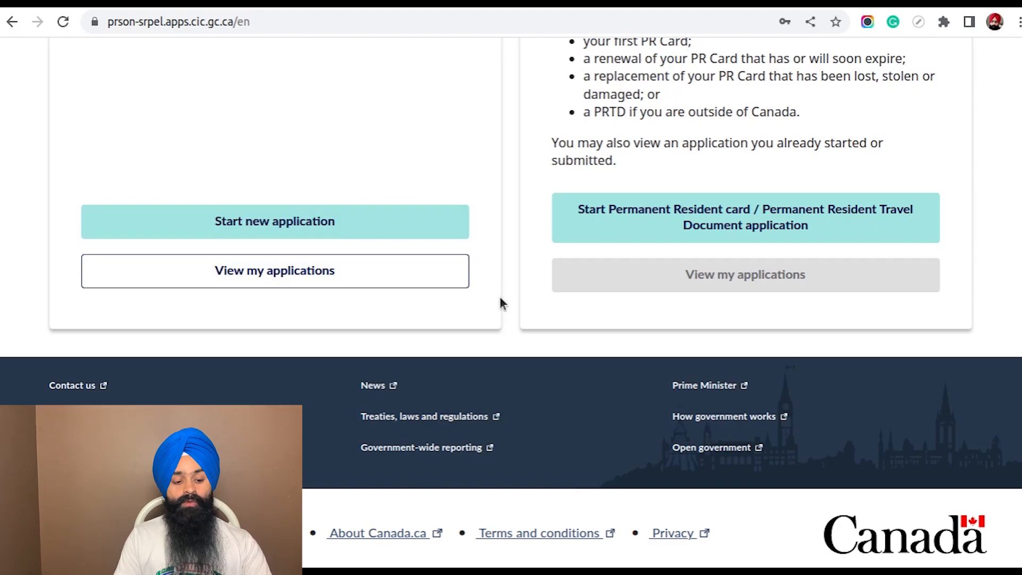
click(296, 272)
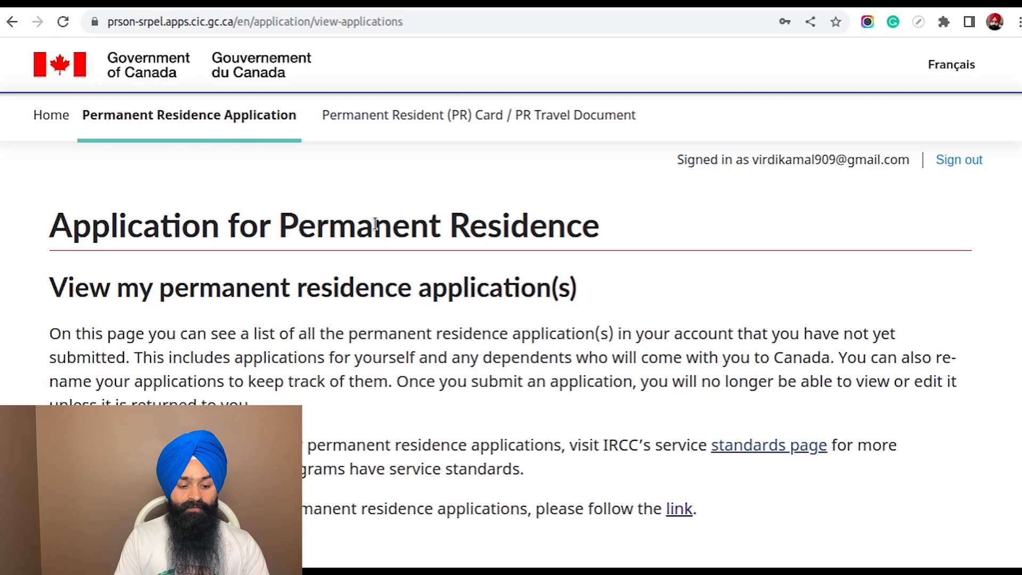
scroll(630, 230, down, 3)
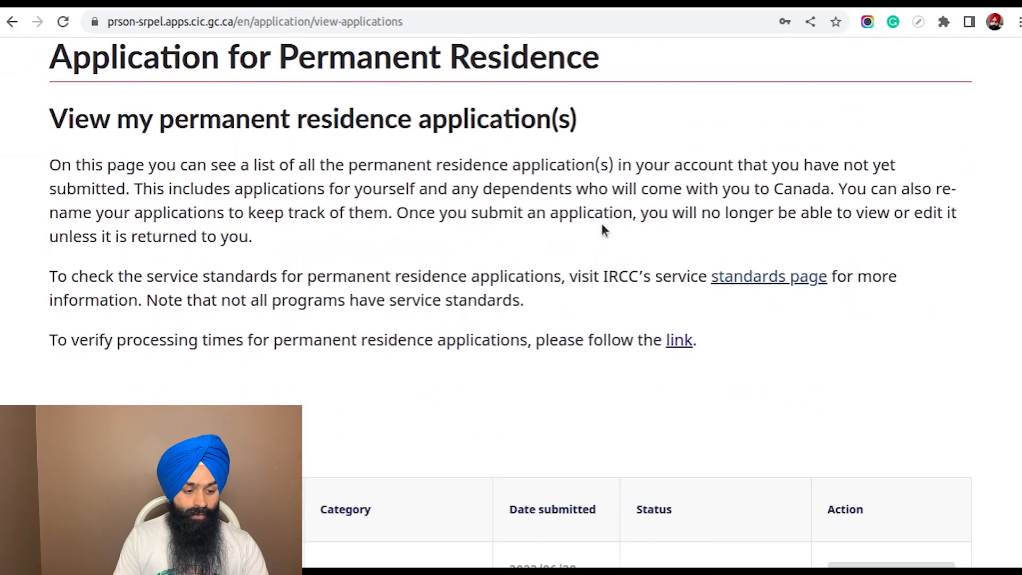
drag(51, 162, 550, 338)
click(580, 307)
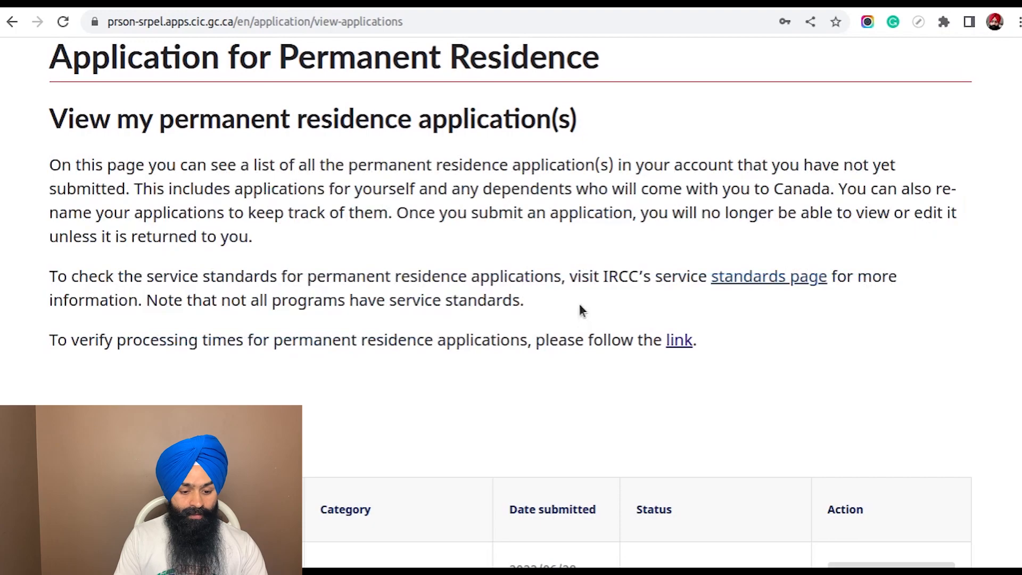
Examine the applications table, checking each application's name, program, category, submission date and status
scroll(578, 300, down, 6)
scroll(553, 271, down, 2)
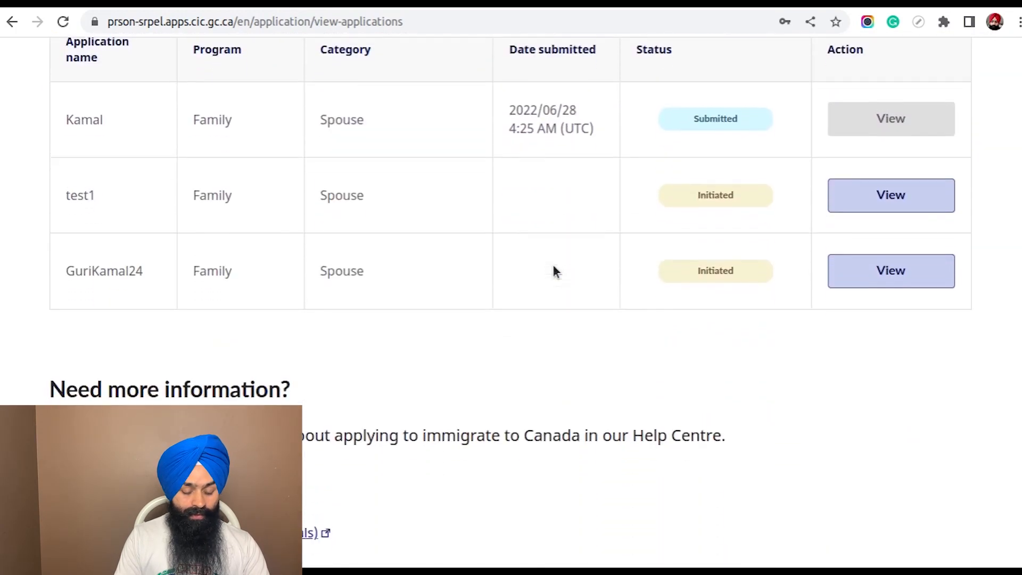
scroll(553, 272, up, 1)
drag(69, 205, 222, 365)
click(519, 324)
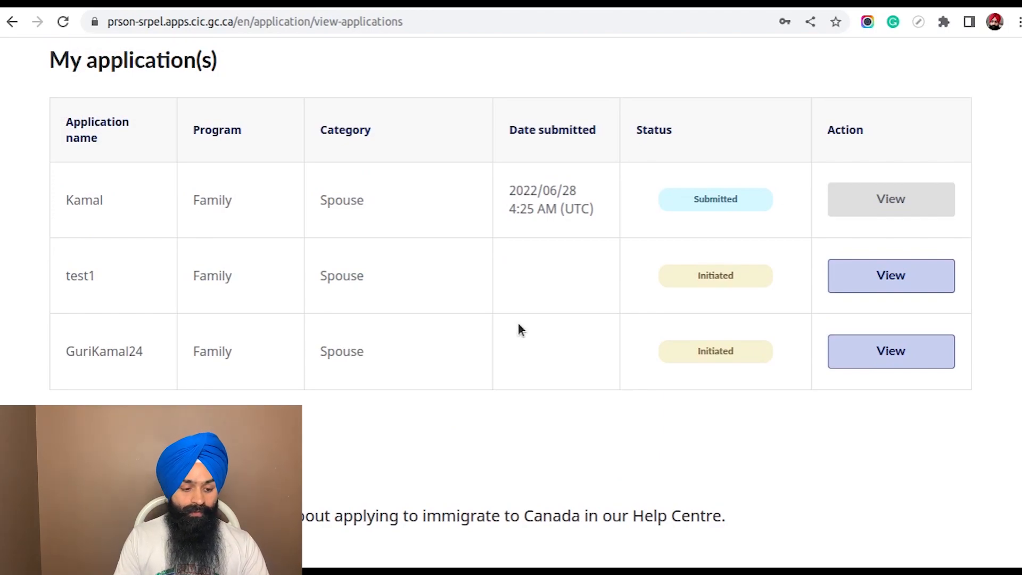
drag(509, 190, 612, 212)
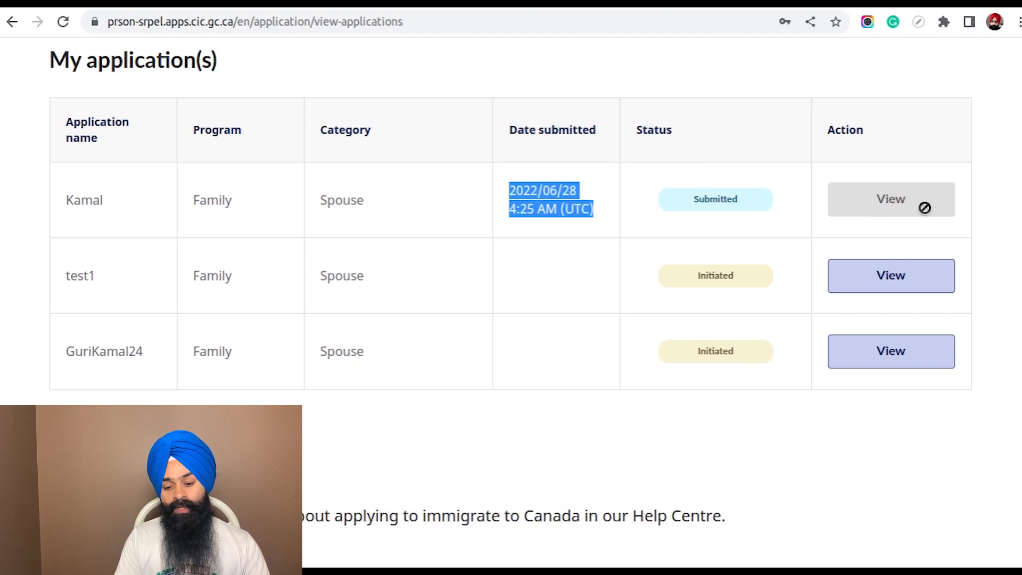
scroll(735, 221, down, 2)
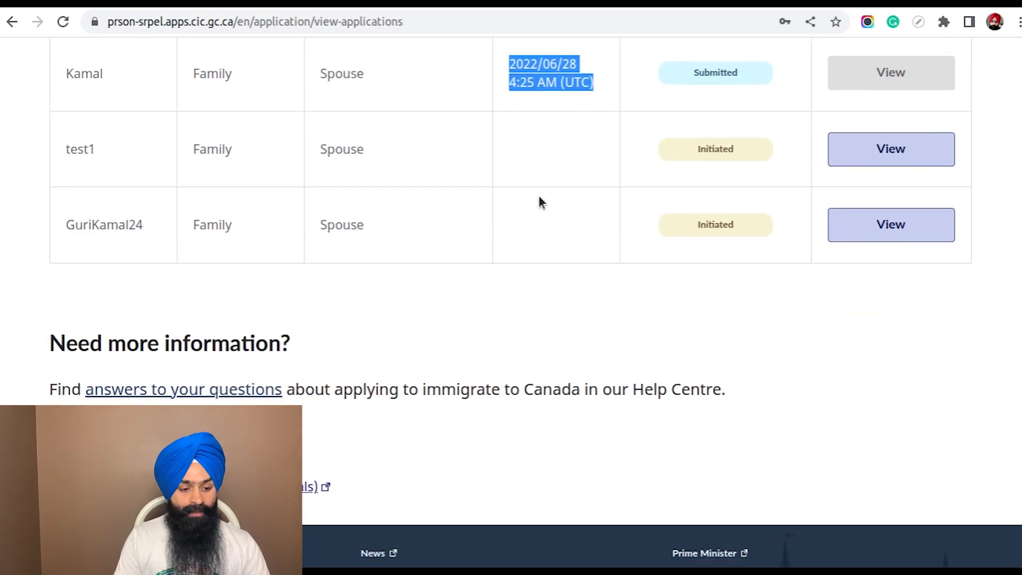
drag(44, 141, 485, 239)
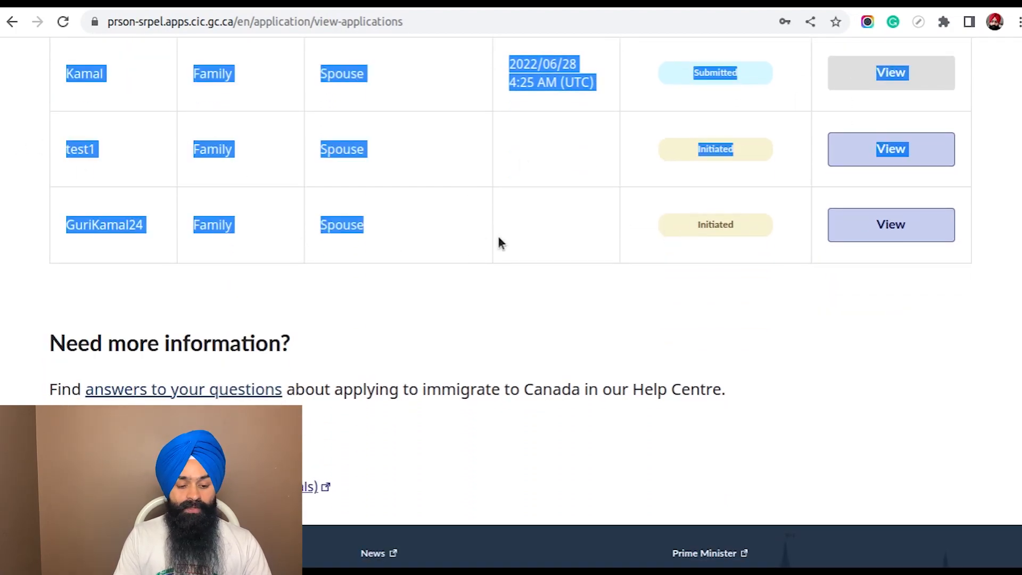
click(575, 218)
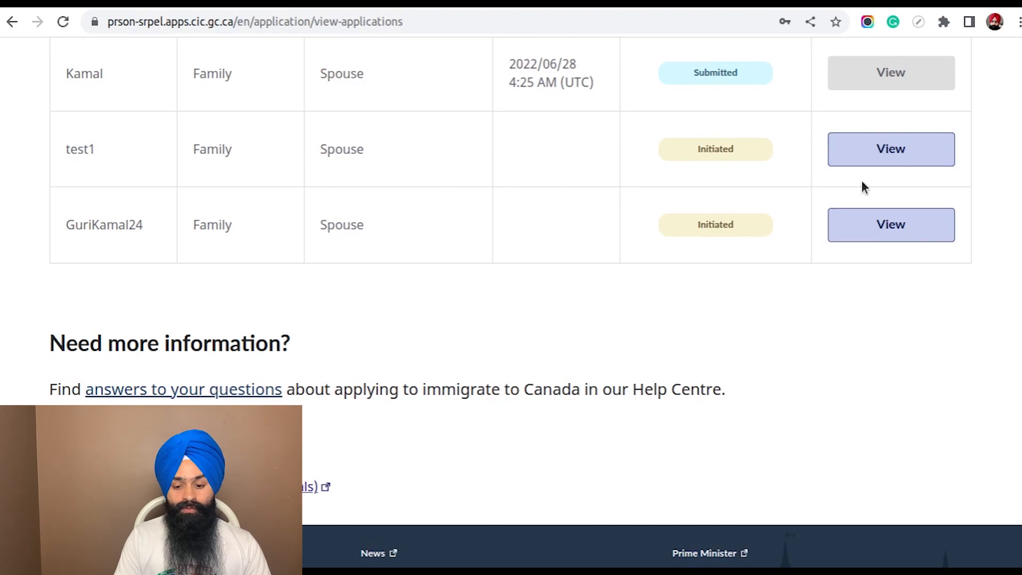
Open the initiated application test1 and read the outline of the tasks in its section
click(899, 150)
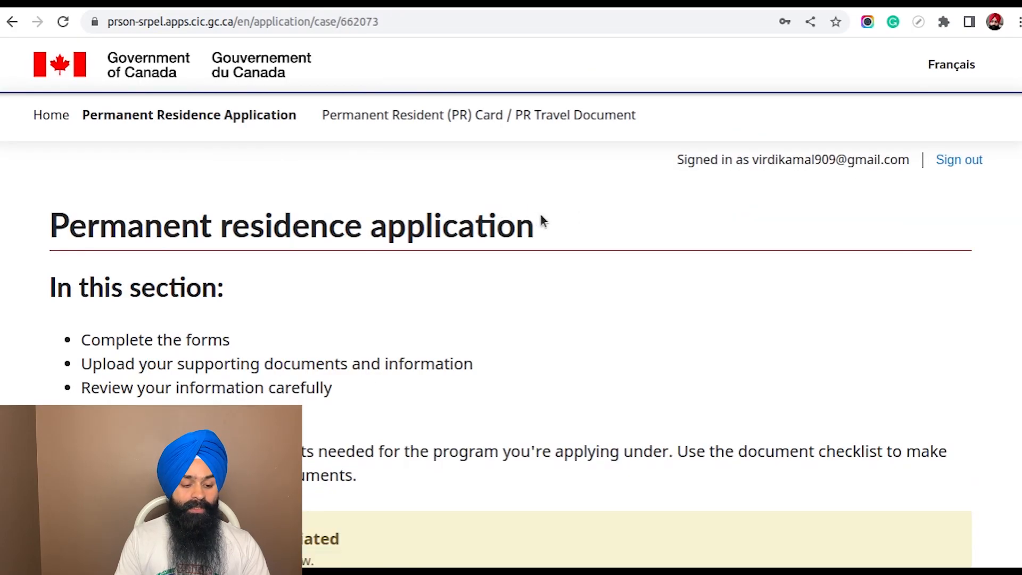
scroll(543, 221, down, 2)
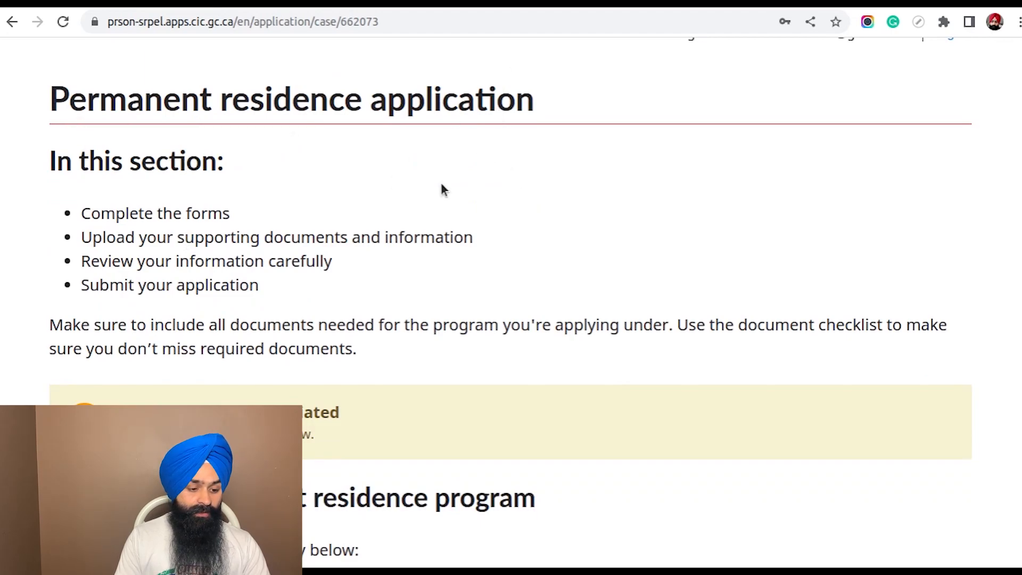
scroll(463, 185, down, 2)
scroll(503, 150, down, 1)
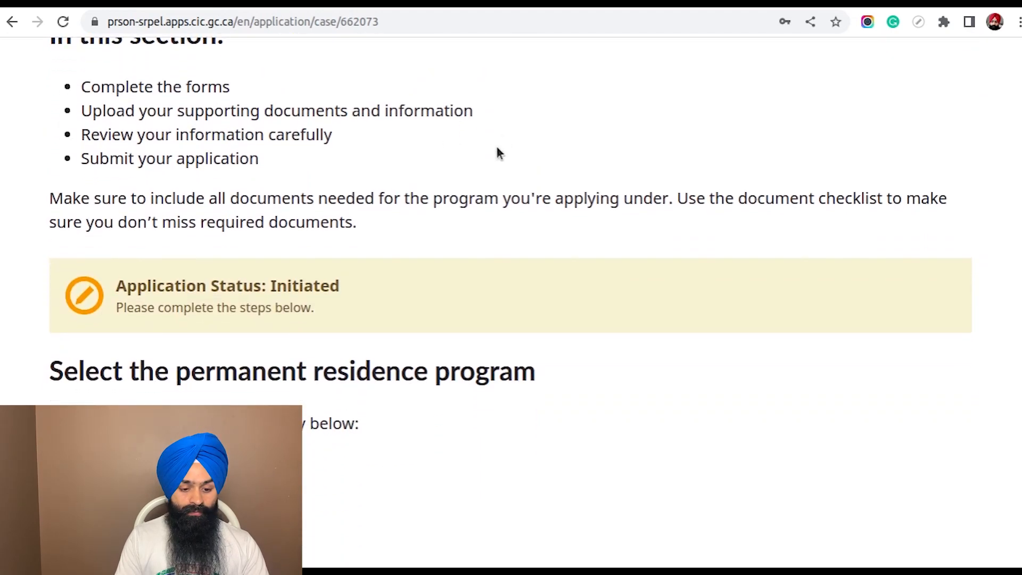
drag(80, 95, 556, 168)
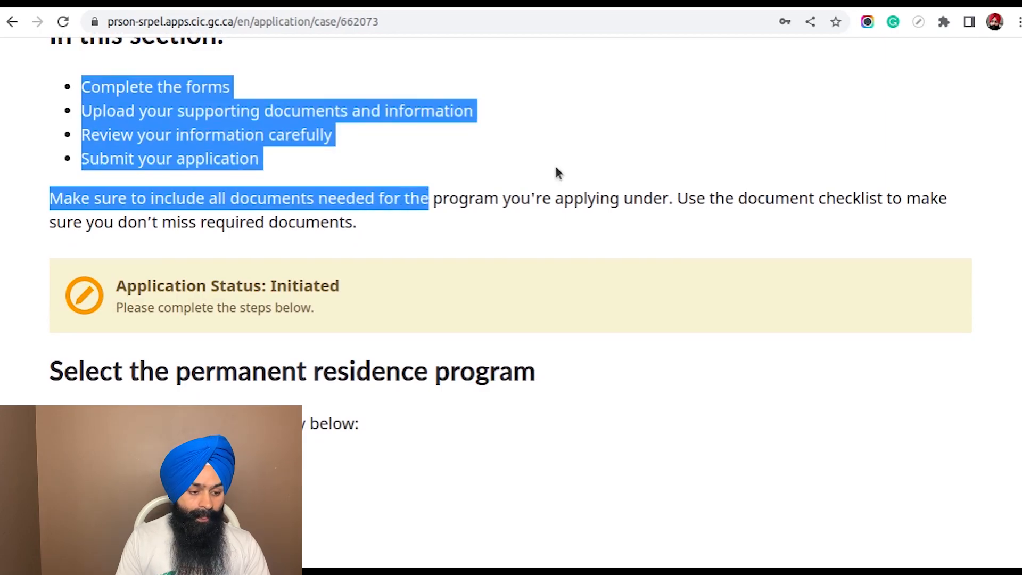
click(554, 170)
scroll(554, 168, down, 5)
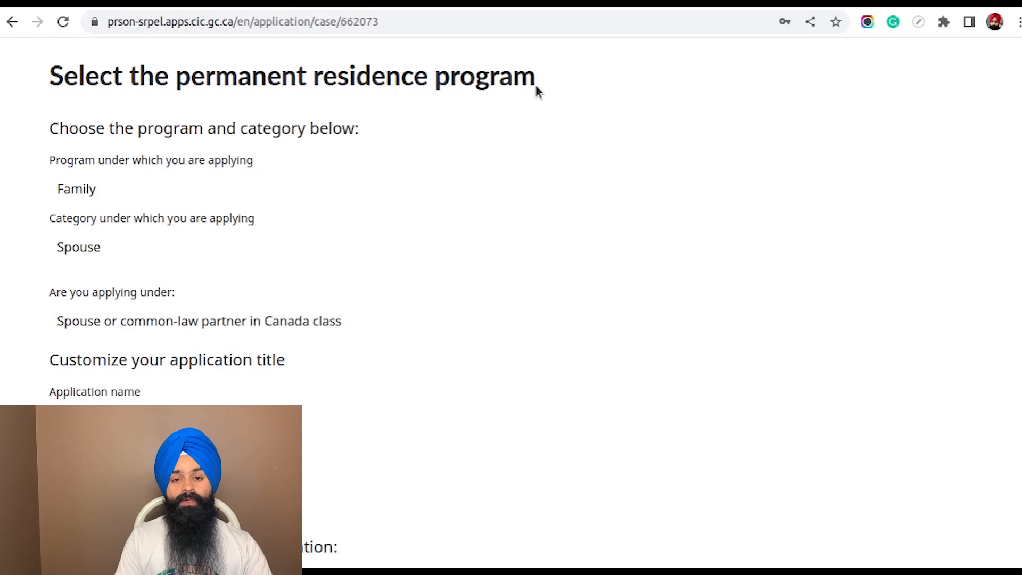
Review the program, category, applicant class and application title chosen for test1
scroll(483, 143, down, 1)
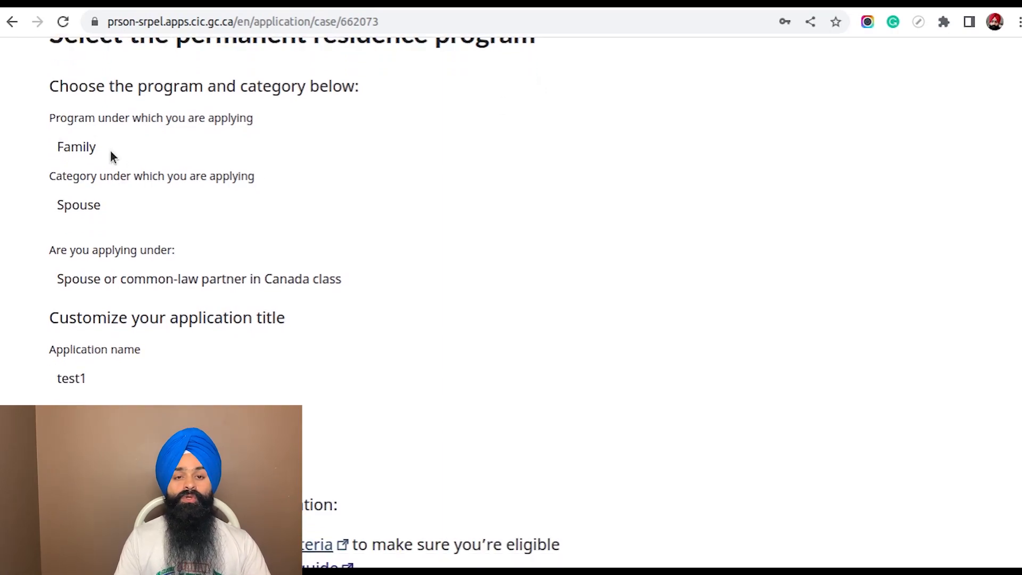
drag(22, 143, 219, 152)
click(339, 151)
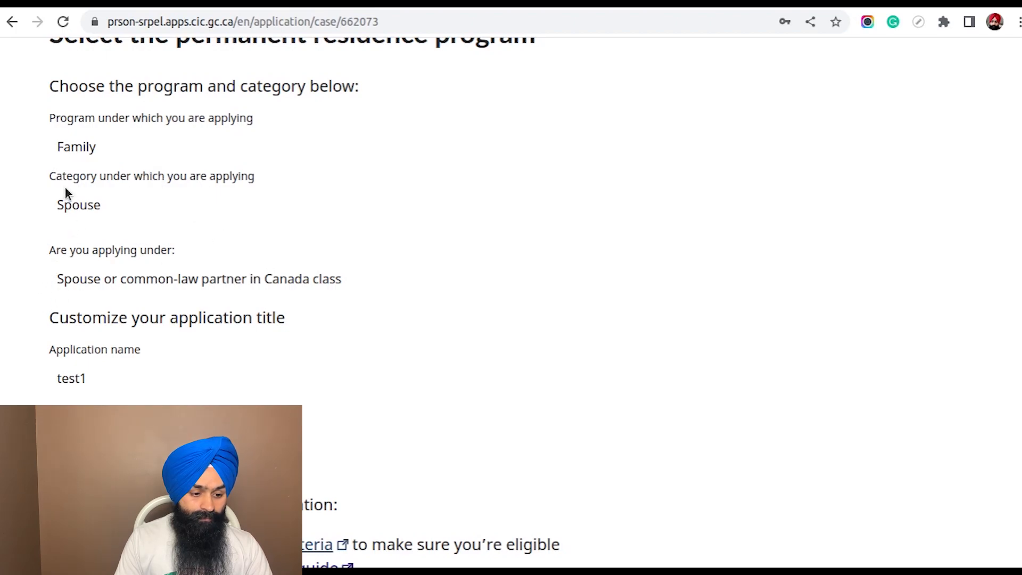
drag(49, 176, 314, 180)
click(314, 180)
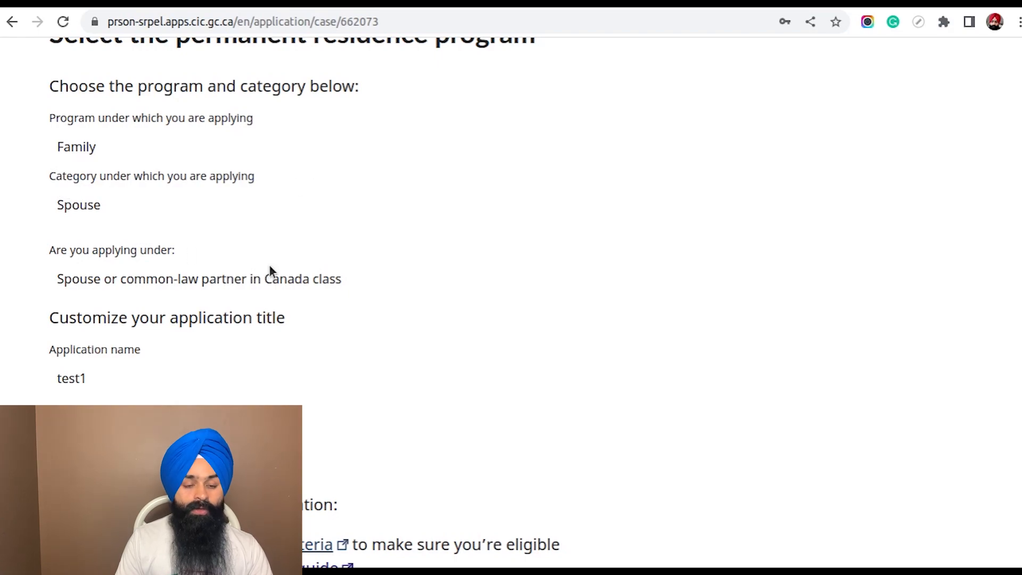
scroll(270, 264, down, 3)
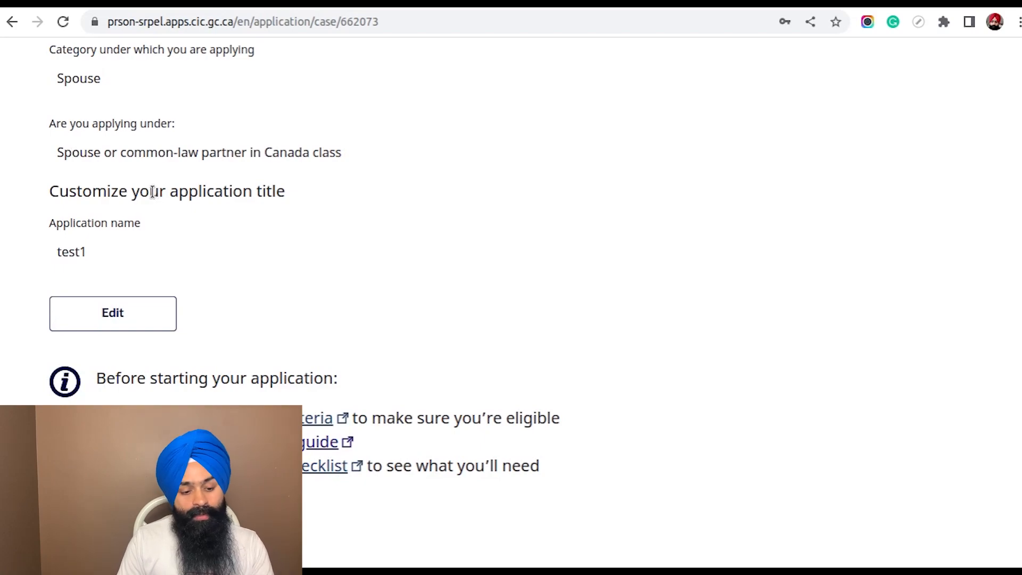
drag(47, 128, 81, 125)
click(200, 122)
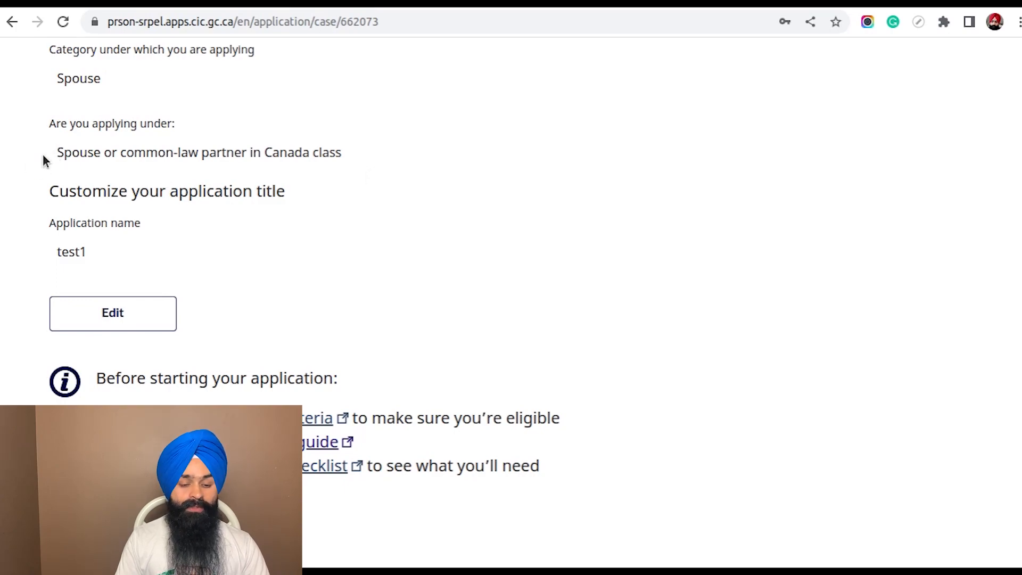
scroll(54, 86, up, 2)
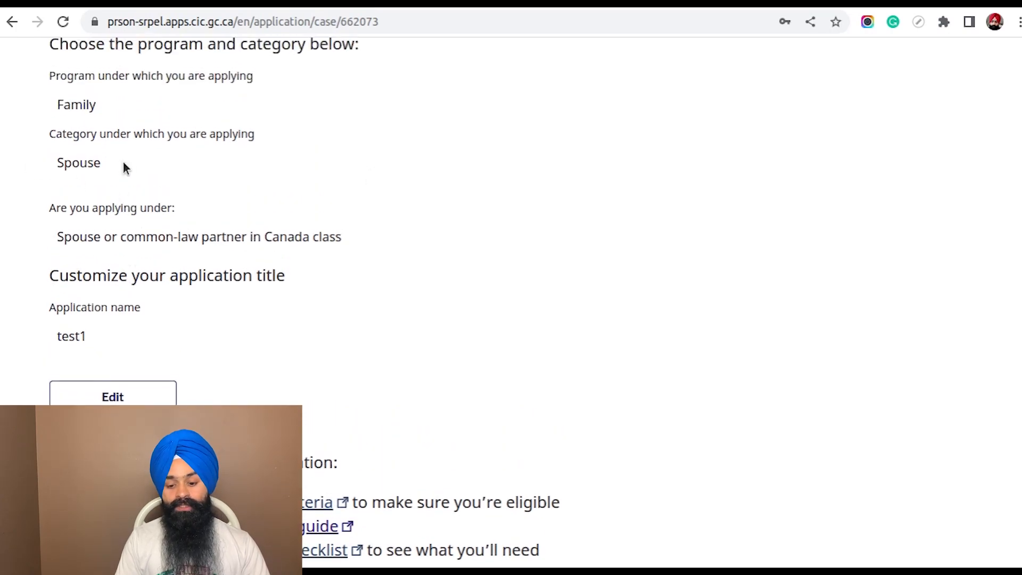
scroll(446, 239, down, 2)
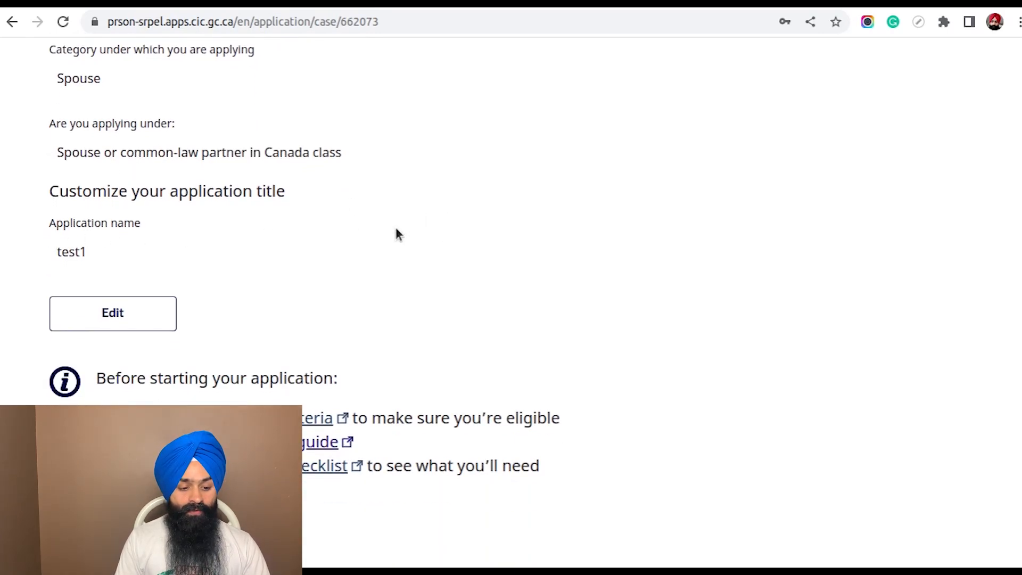
Look through the list of immigration forms and start the Generic Application Form for Canada (IMM 0008)
scroll(541, 258, down, 10)
scroll(519, 261, down, 4)
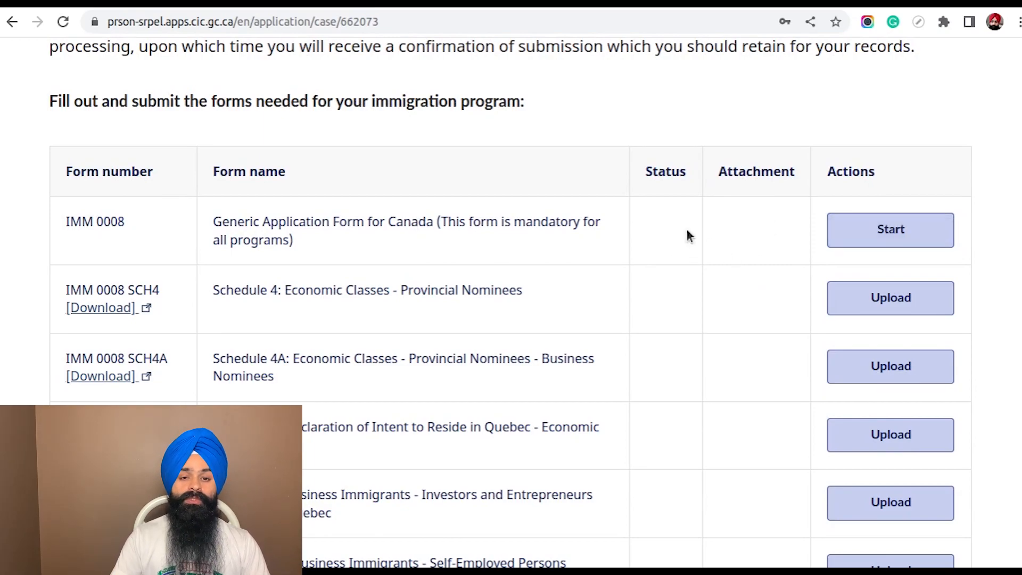
scroll(463, 298, up, 10)
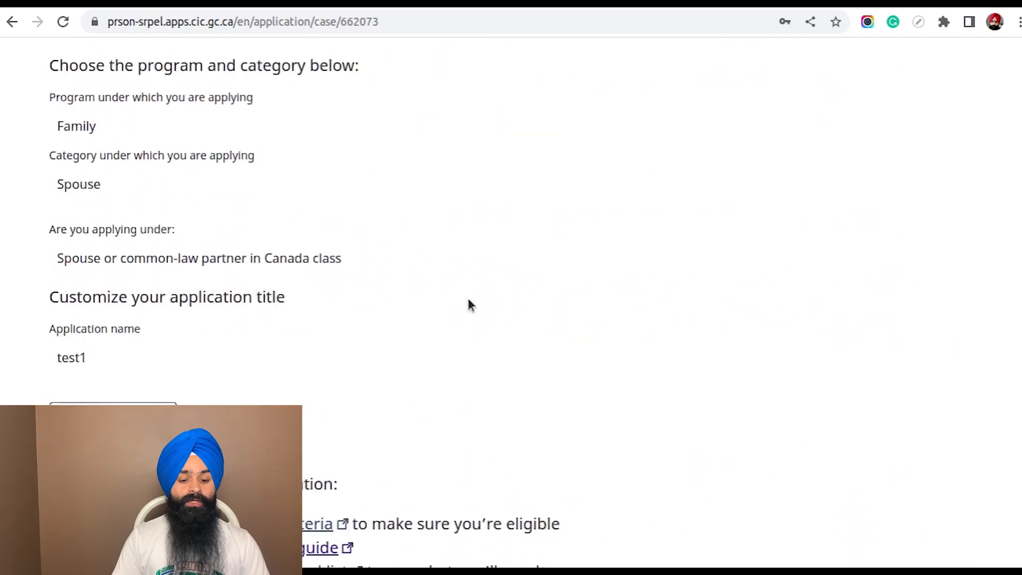
scroll(470, 301, down, 15)
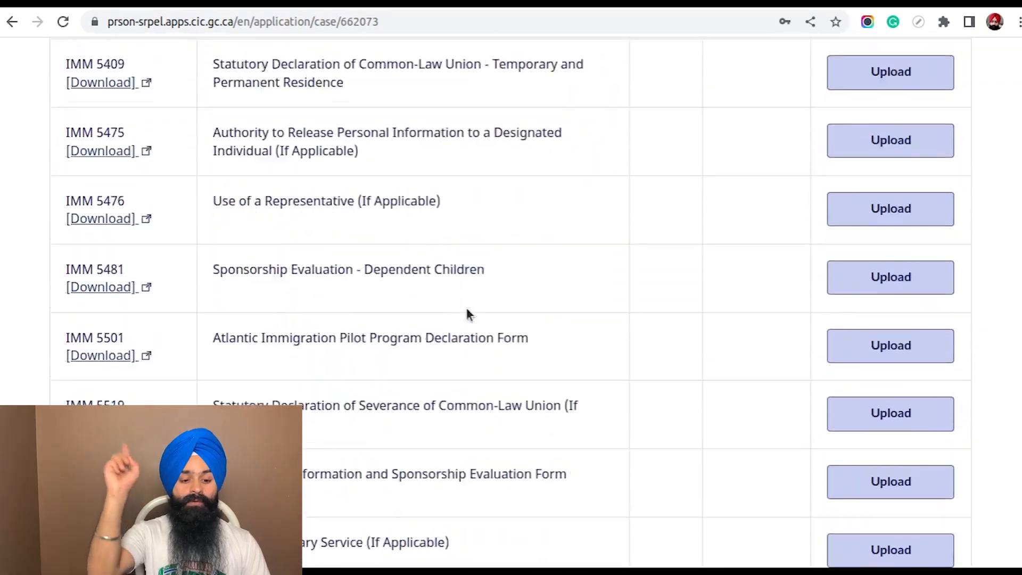
scroll(467, 310, down, 20)
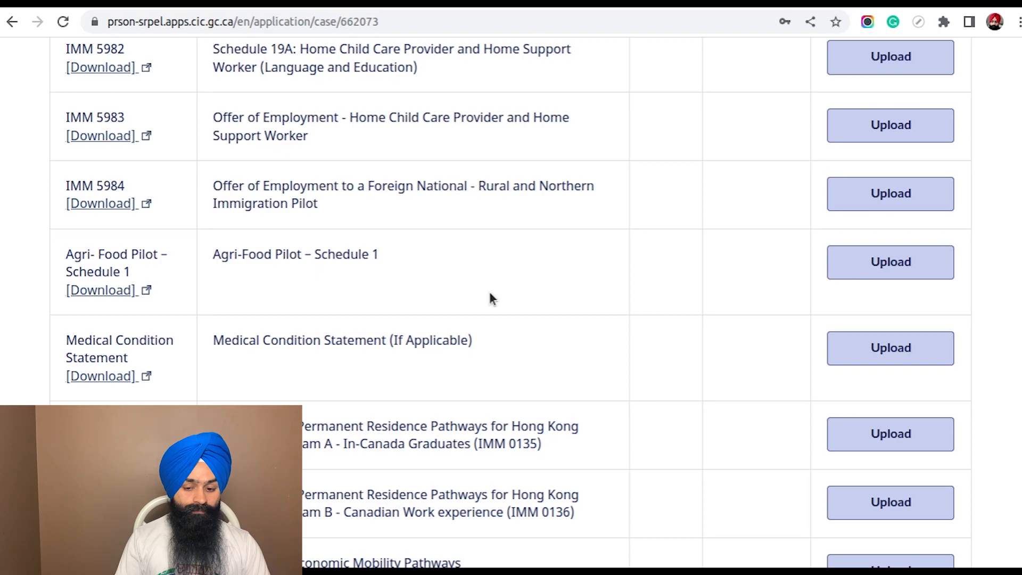
scroll(490, 298, up, 20)
scroll(569, 308, down, 3)
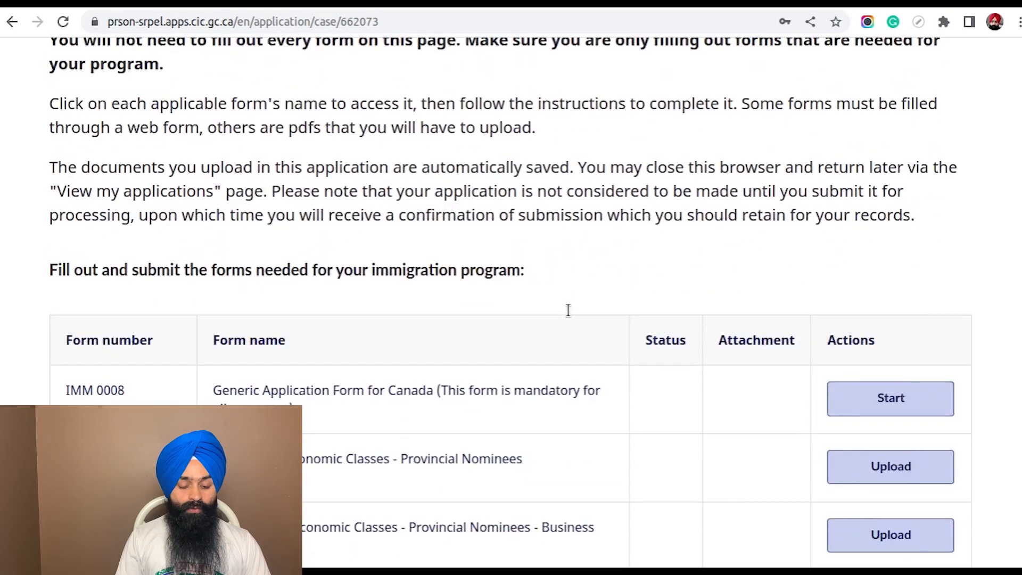
click(886, 402)
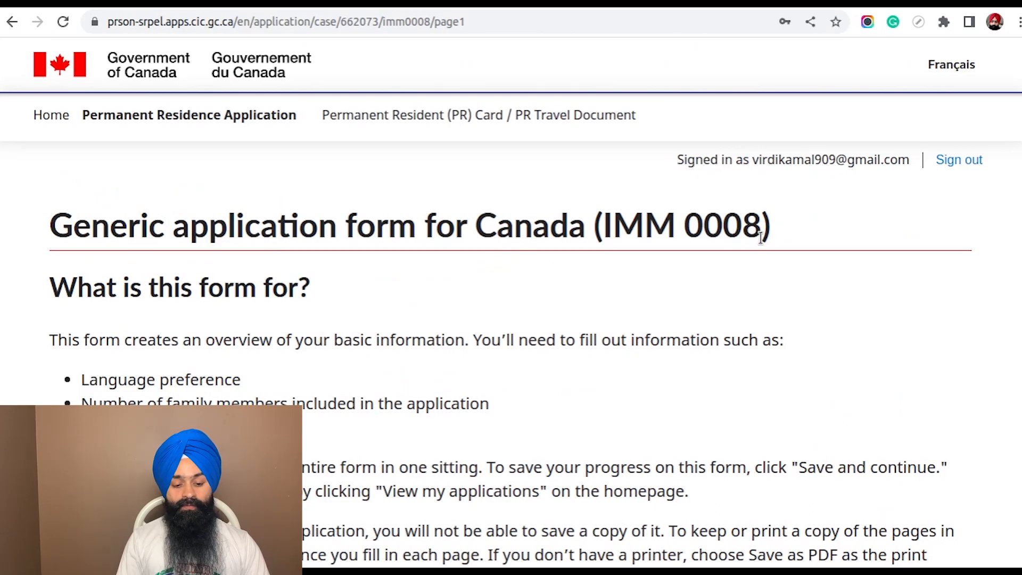
Read the IMM 0008 introduction and preparation notes, and continue to the application details page
scroll(551, 294, down, 1)
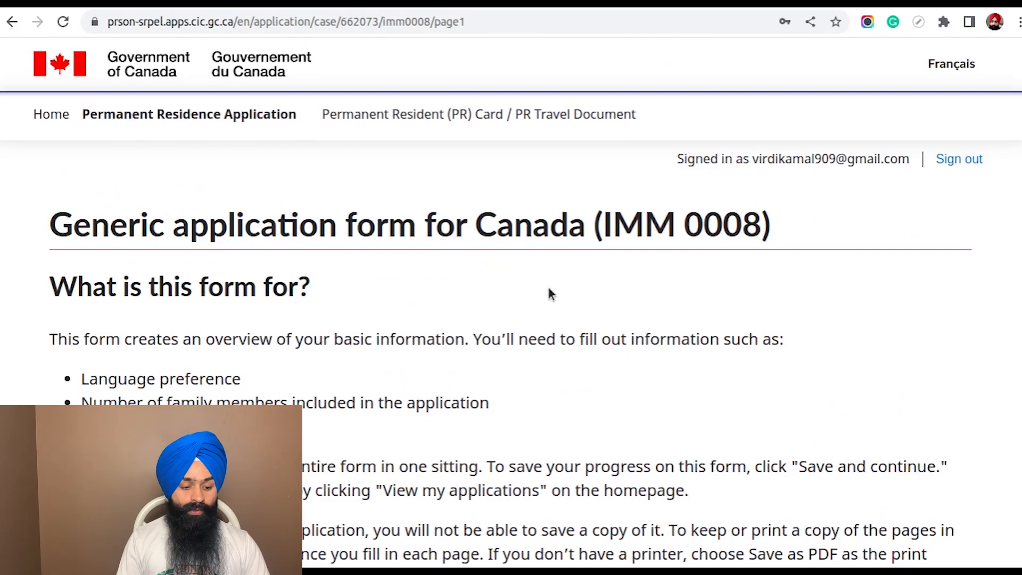
scroll(552, 294, down, 4)
drag(90, 128, 486, 345)
click(692, 282)
scroll(692, 280, down, 7)
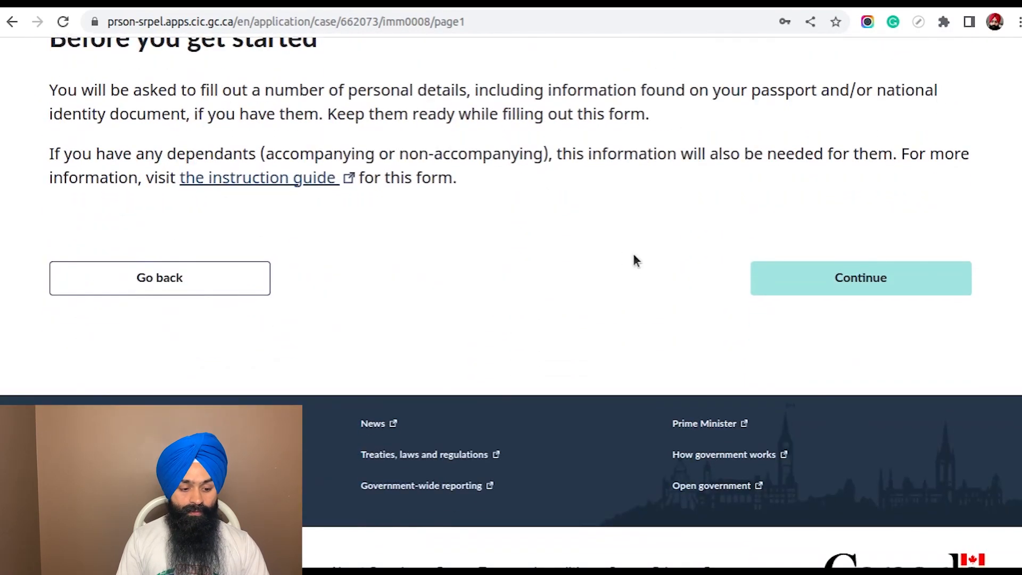
scroll(634, 261, up, 4)
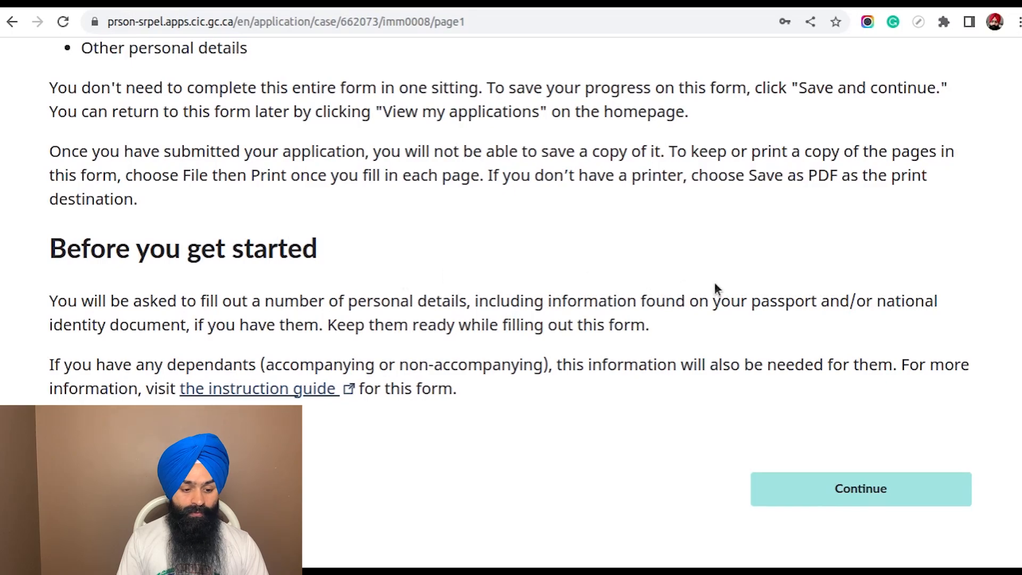
scroll(714, 288, down, 3)
click(865, 322)
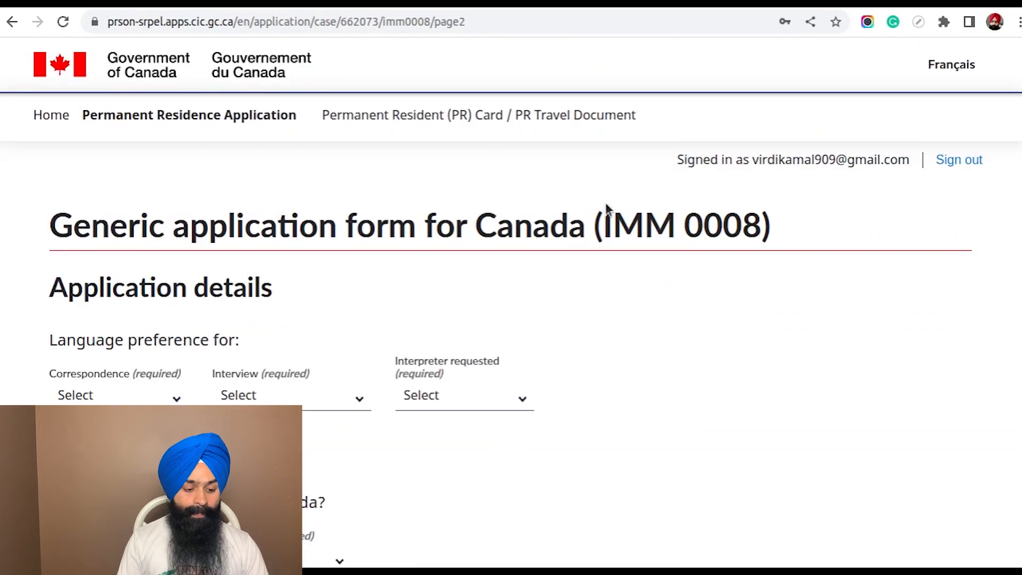
Set the language preference to English for both correspondence and interview
scroll(607, 205, down, 3)
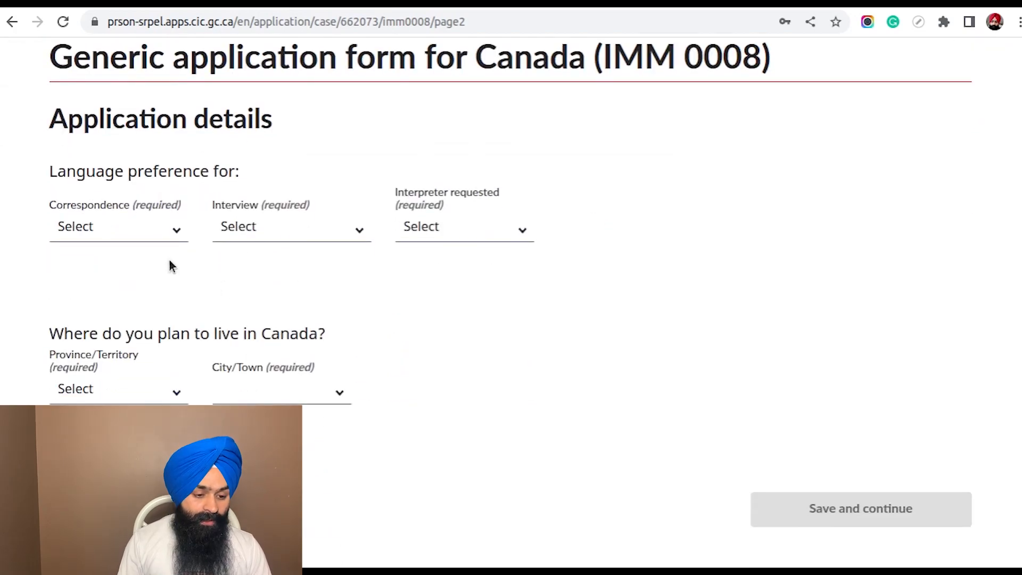
click(161, 233)
click(141, 273)
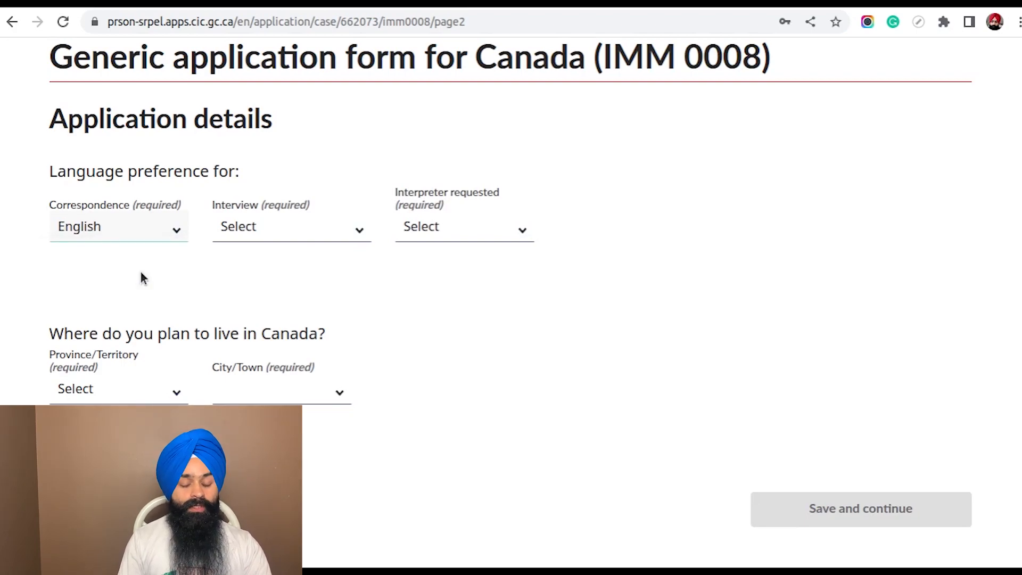
click(329, 230)
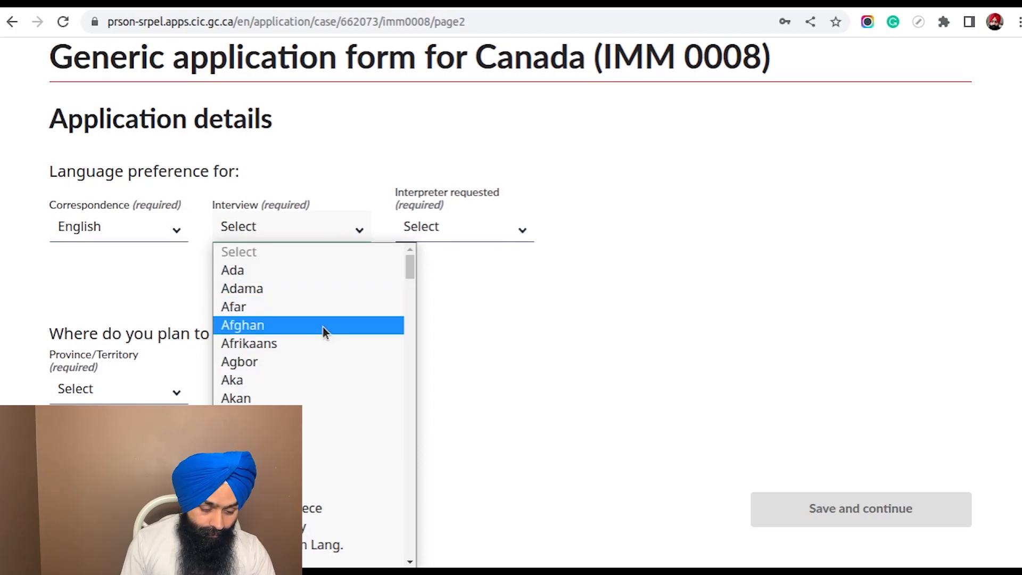
text(eng)
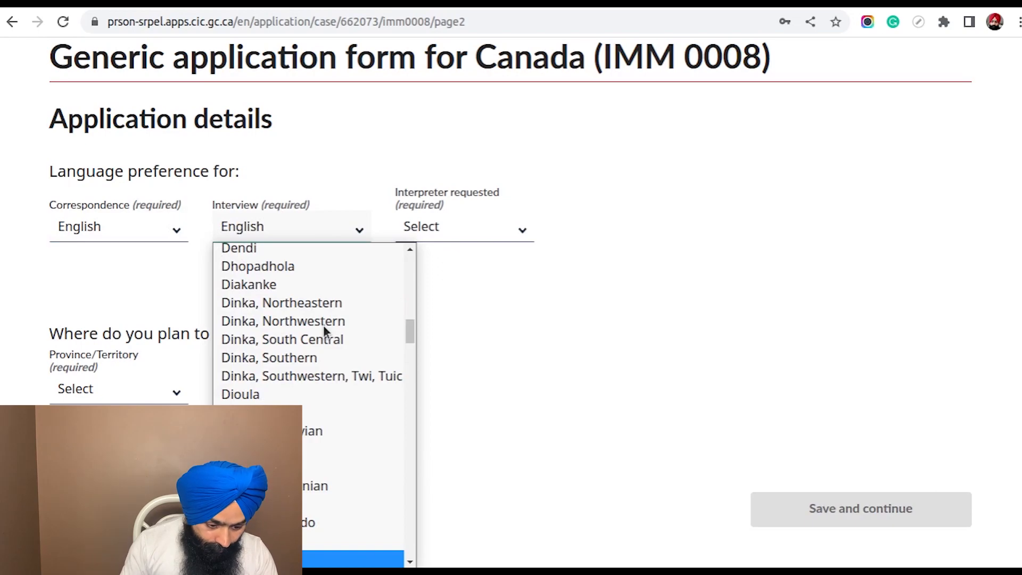
click(596, 306)
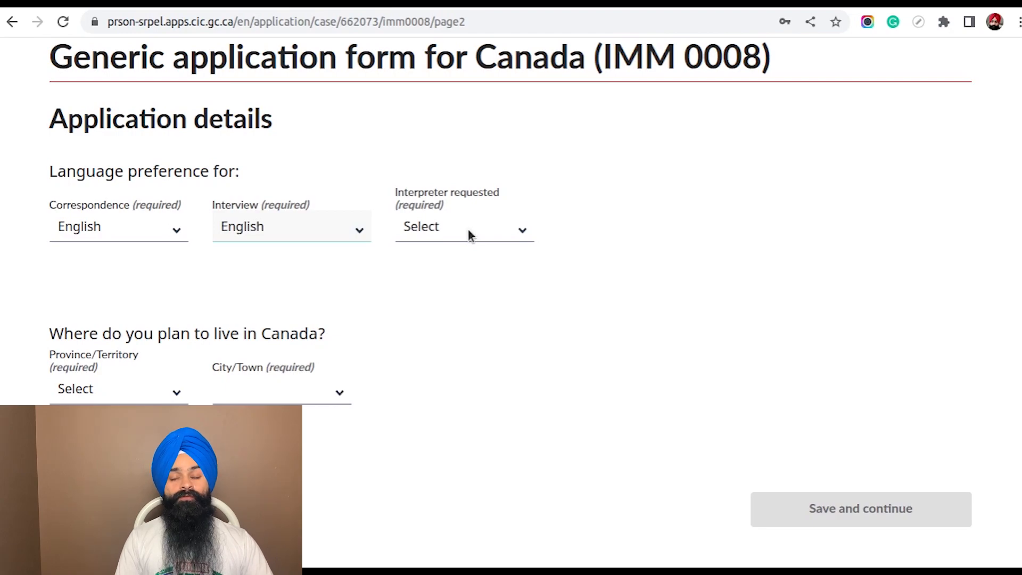
Answer No to whether an interpreter is requested
click(519, 230)
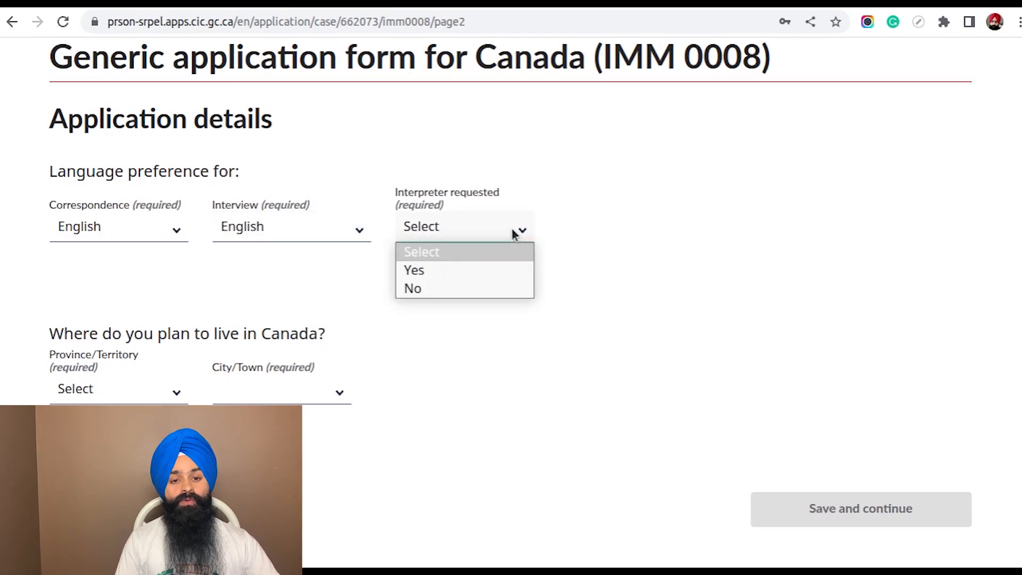
click(515, 234)
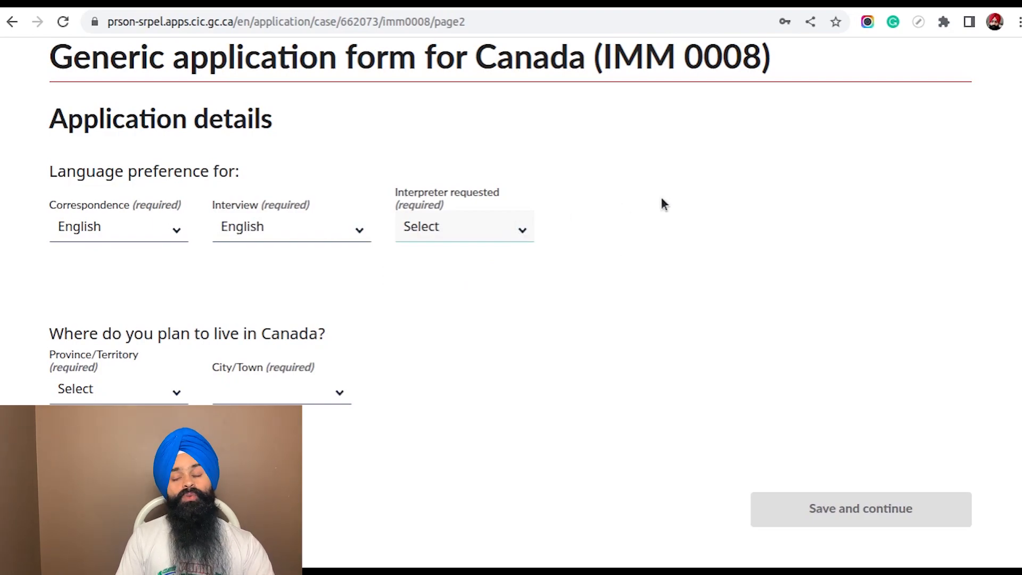
click(457, 234)
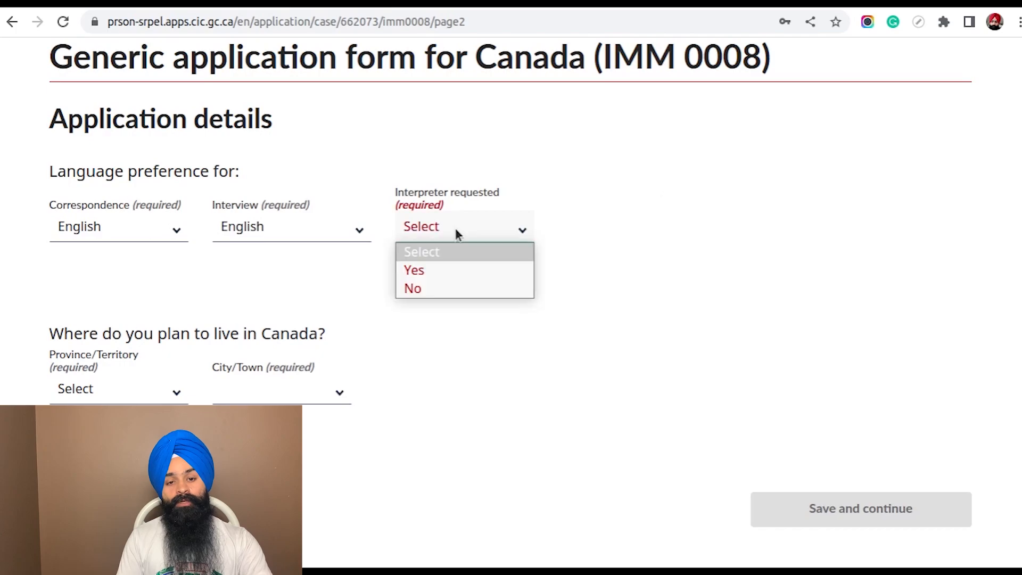
click(449, 288)
Set the planned place to live in Canada to province BC and city Surrey, BC, and save the application details
scroll(596, 273, down, 4)
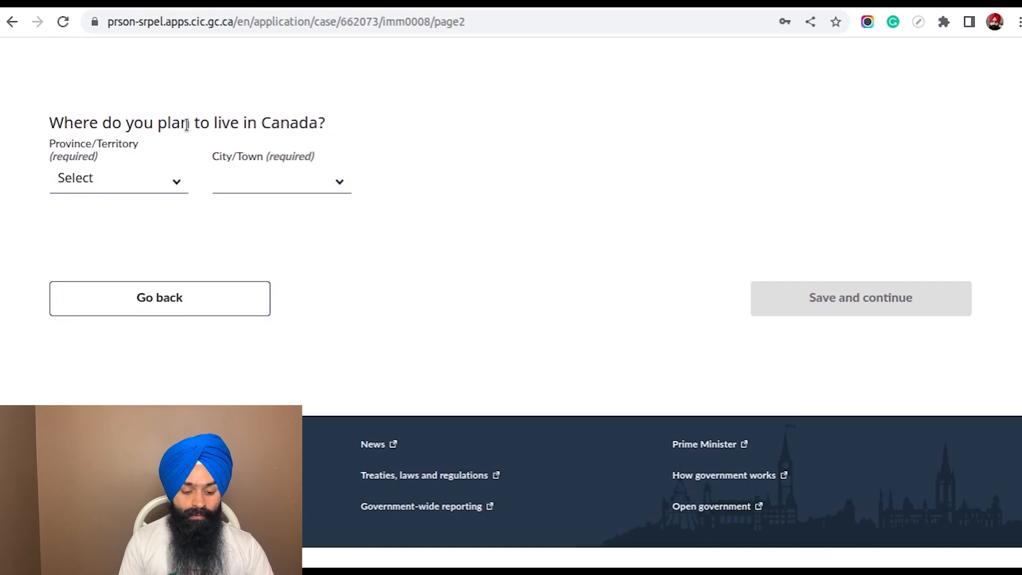
click(138, 184)
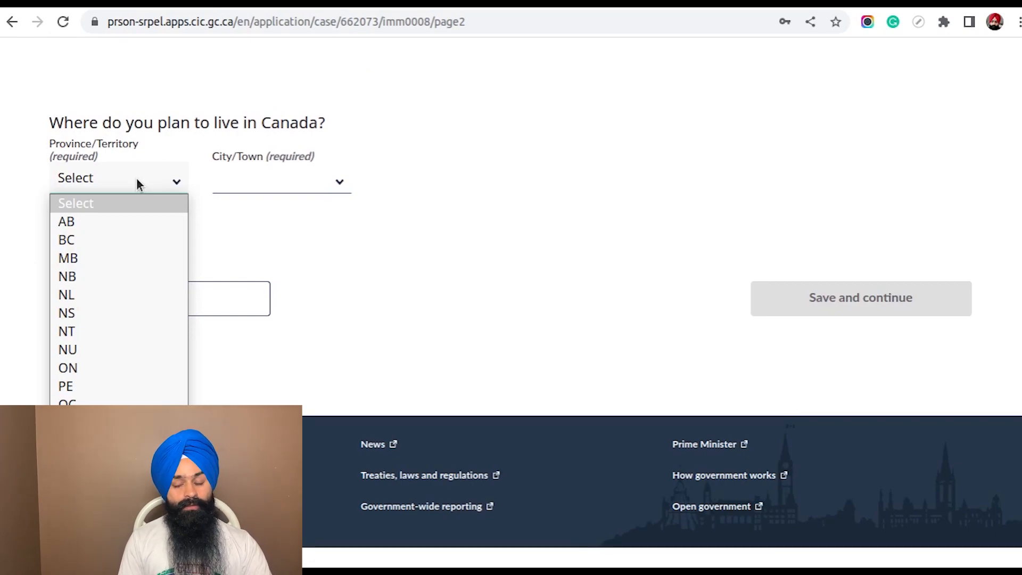
click(132, 238)
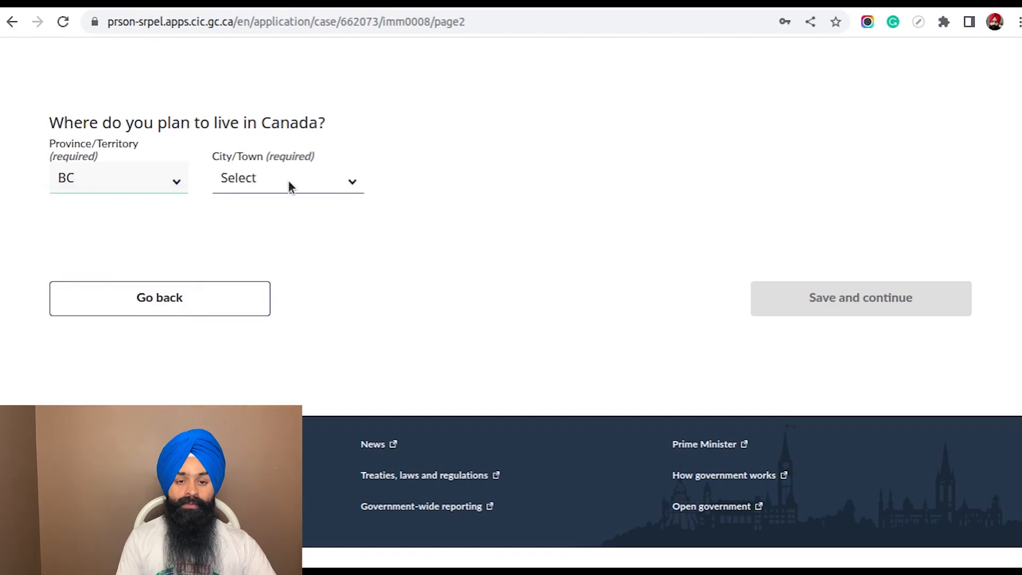
click(289, 180)
text(su)
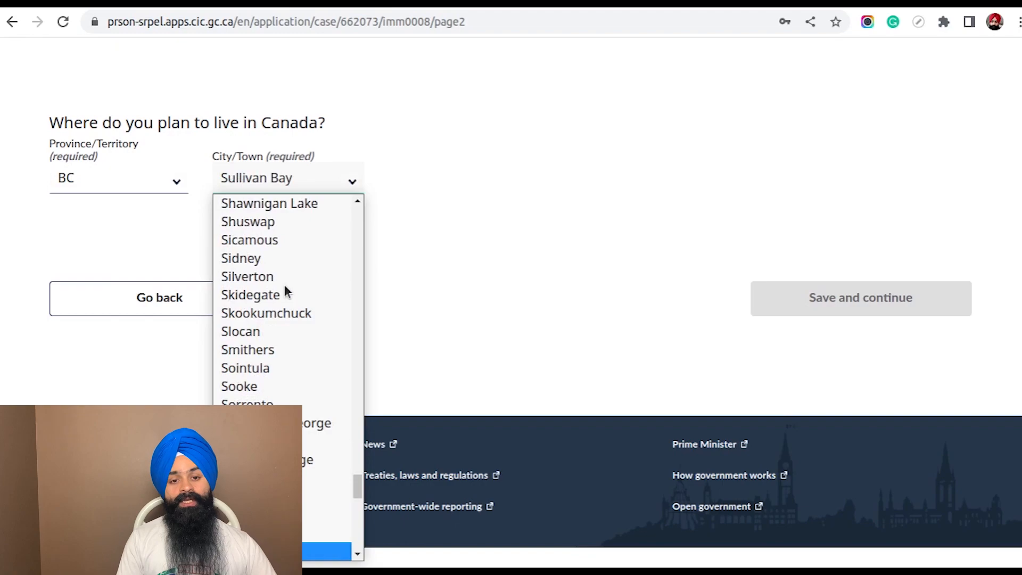
text(rrento)
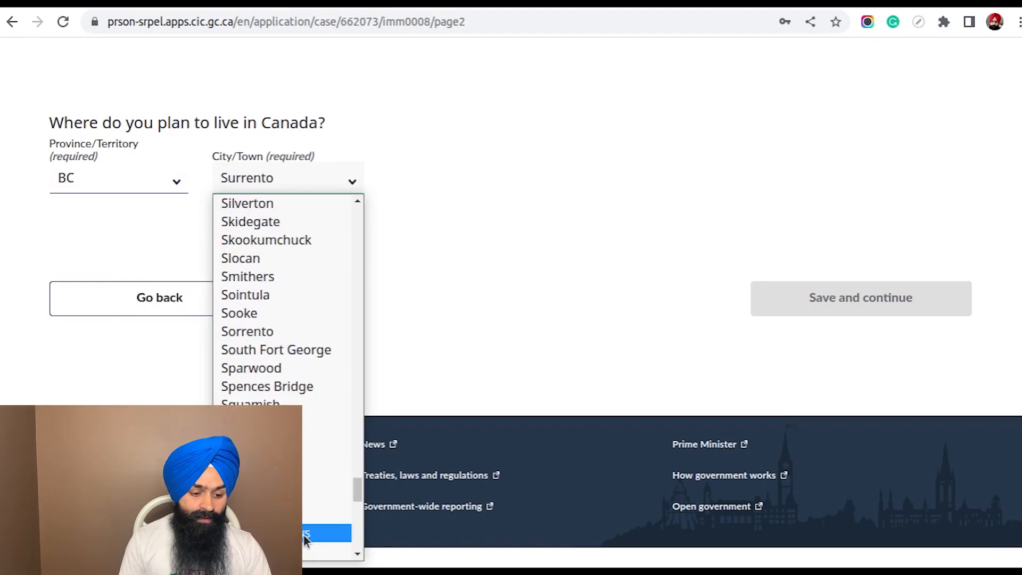
scroll(304, 536, down, 4)
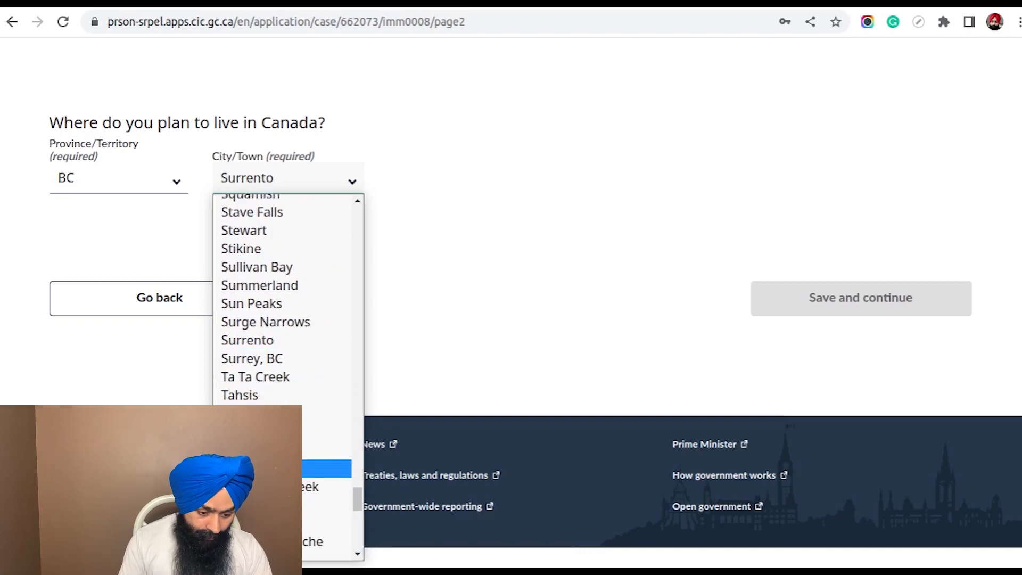
click(292, 357)
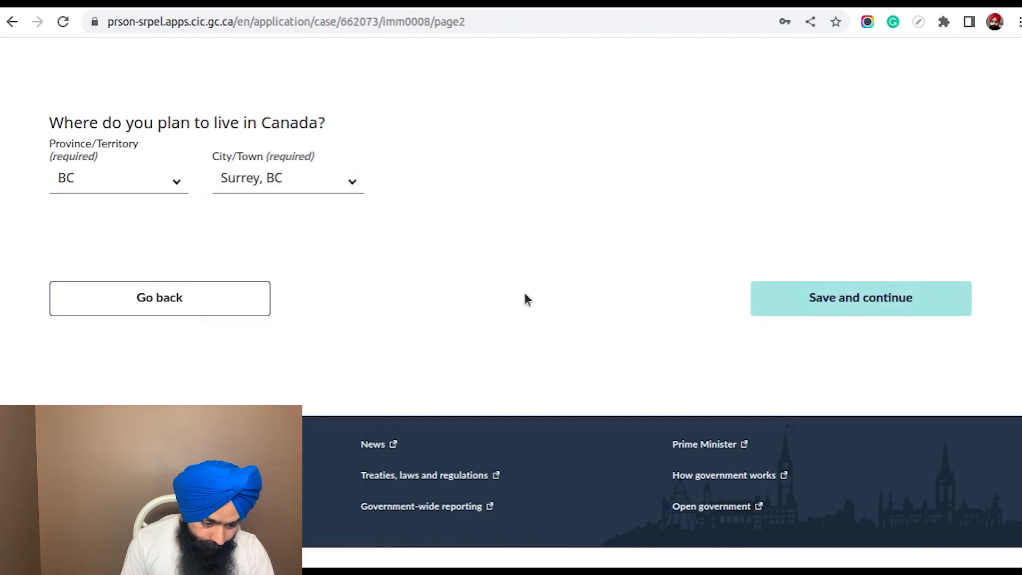
click(838, 301)
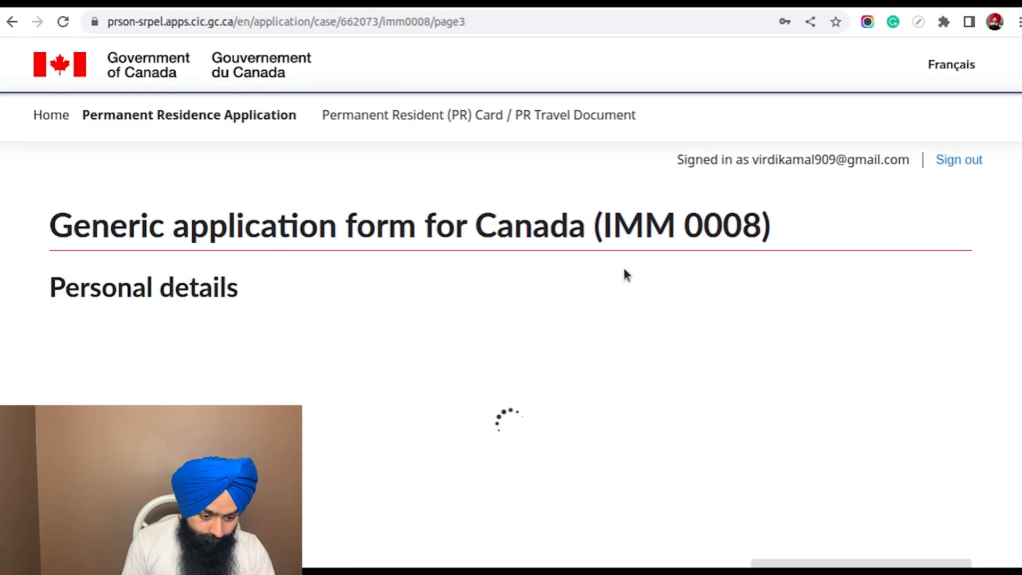
Enter the applicant's family name and given name in the personal details
scroll(629, 225, down, 3)
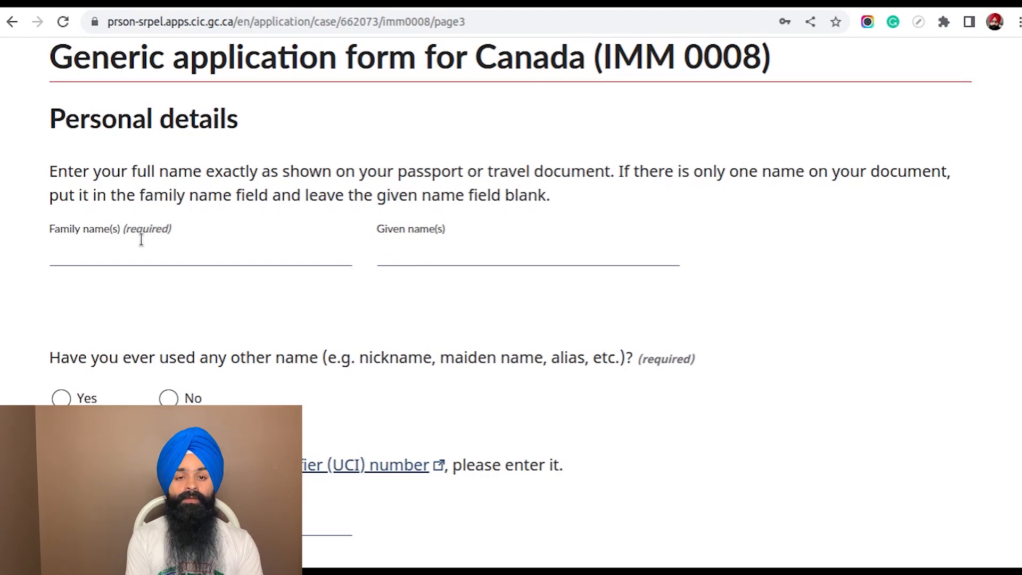
click(128, 253)
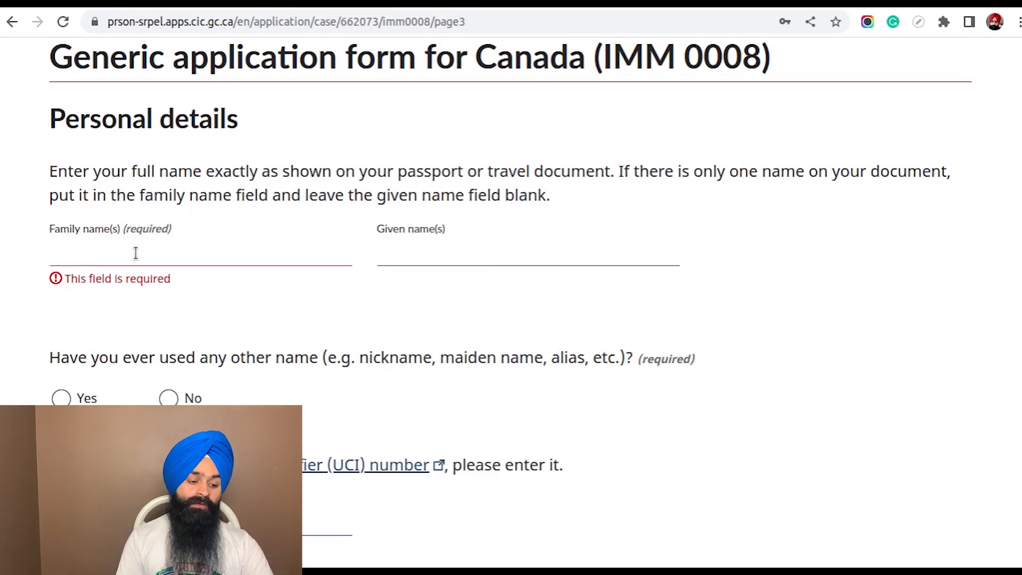
click(135, 253)
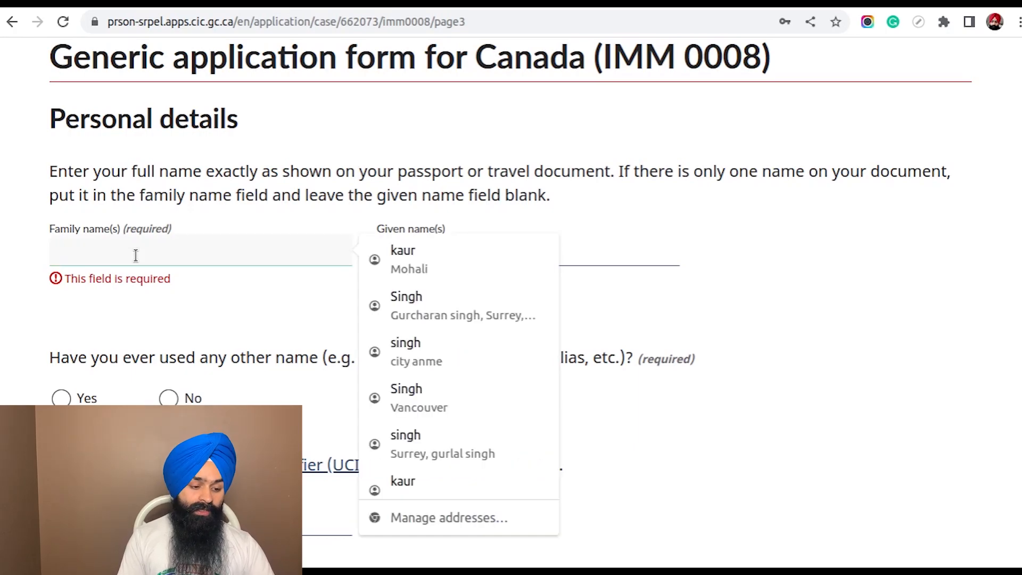
key(Tab)
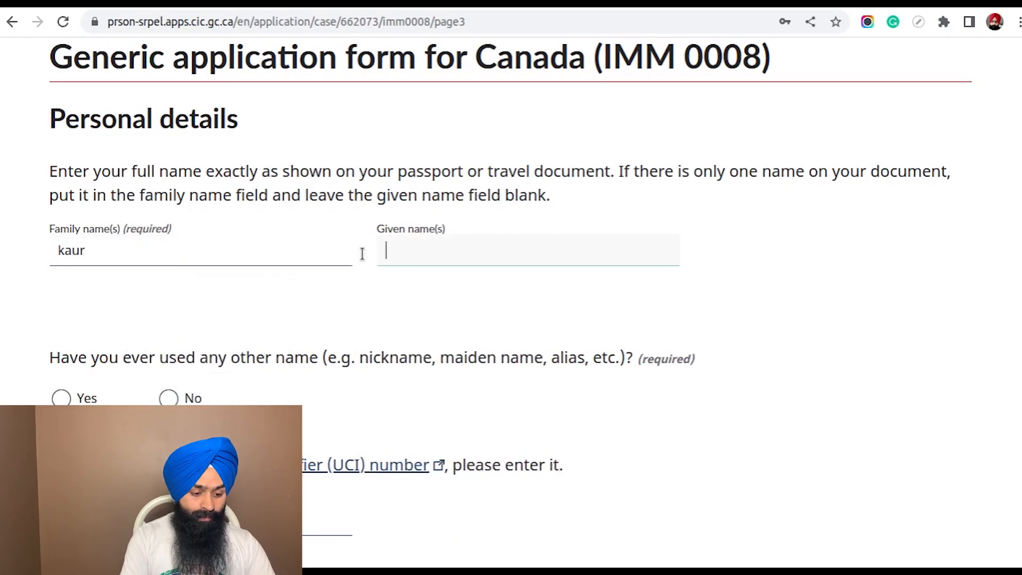
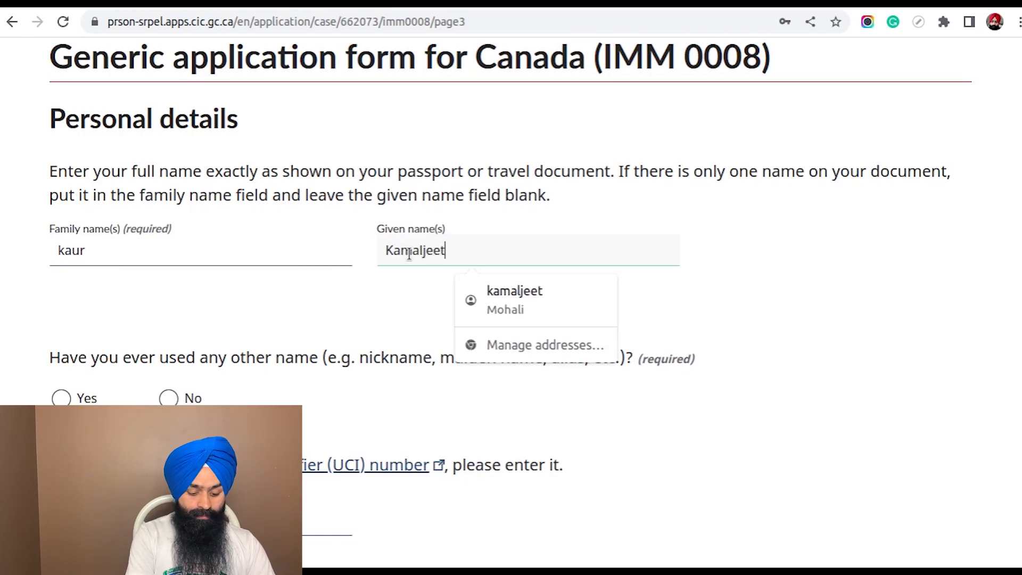
key(Tab)
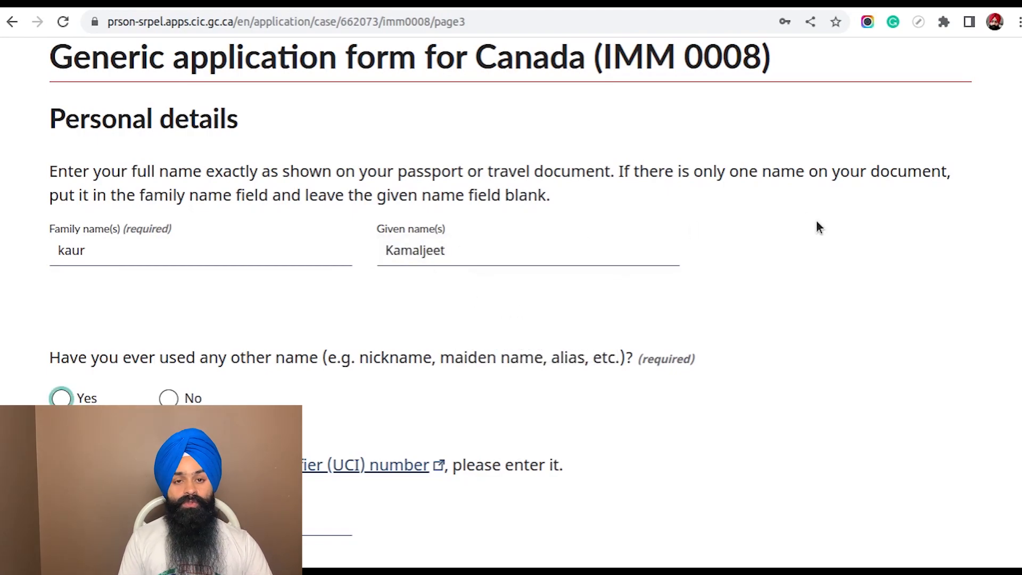
Answer No to having used any other name and enter NA as the UCI number
scroll(816, 219, down, 3)
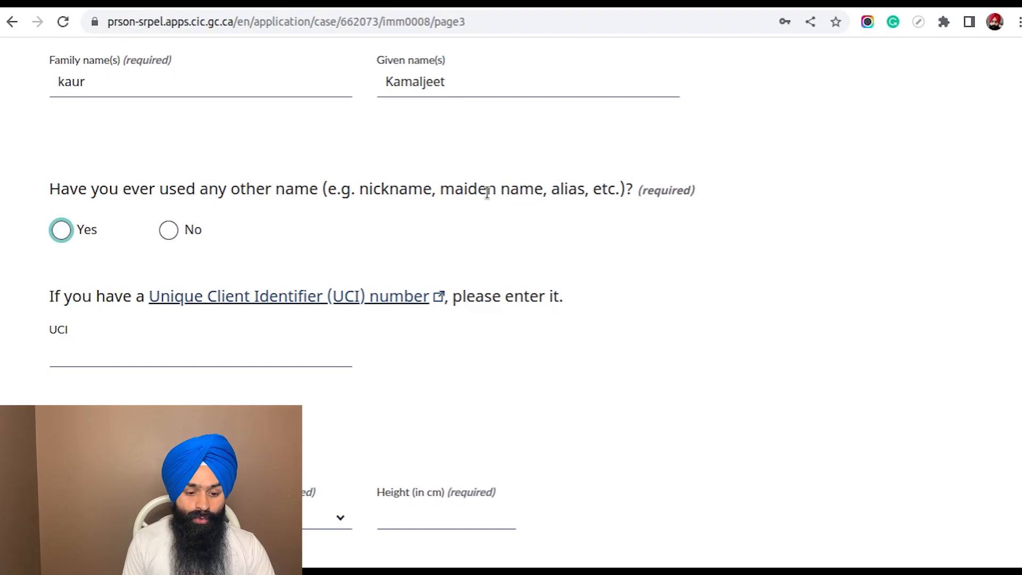
click(176, 229)
scroll(434, 171, down, 3)
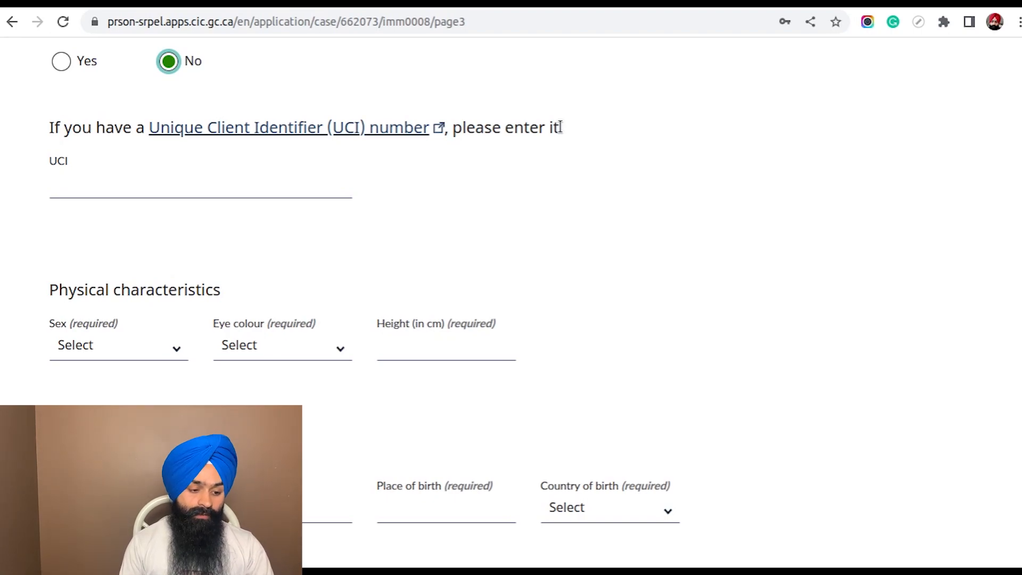
click(291, 178)
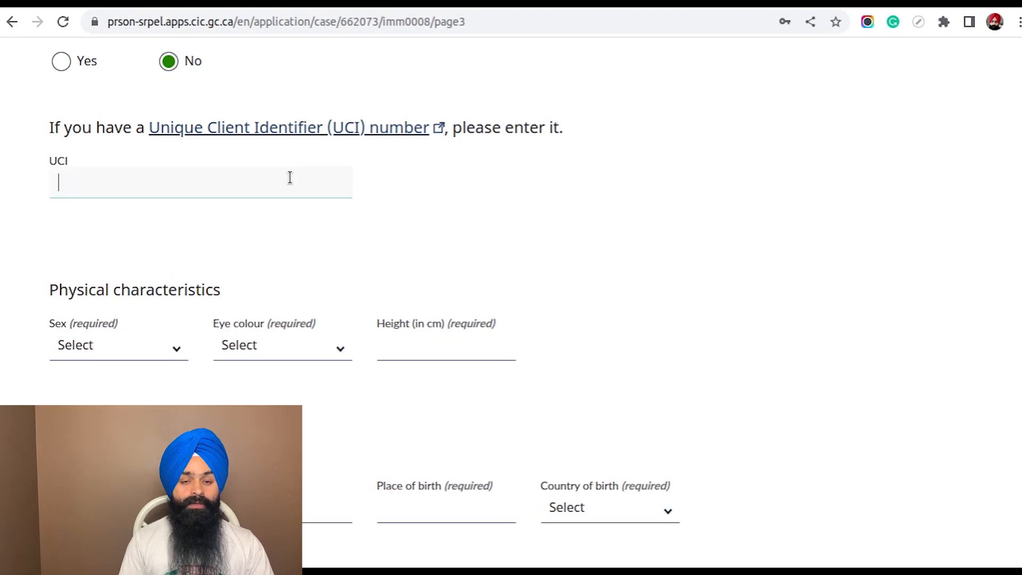
text(NA)
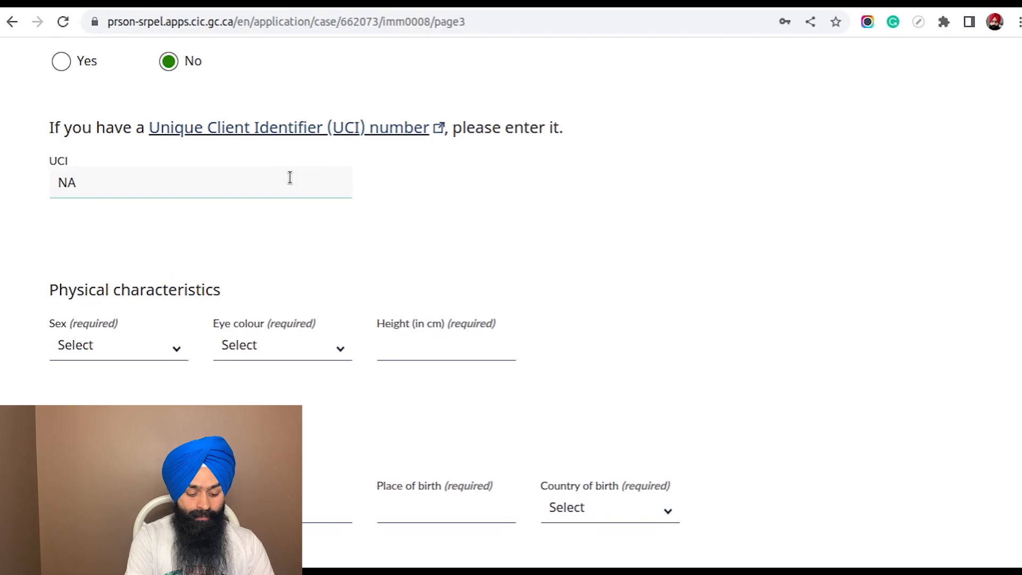
Fill in the physical characteristics with sex F Female, eye colour Brown and height 5.5
scroll(464, 231, down, 4)
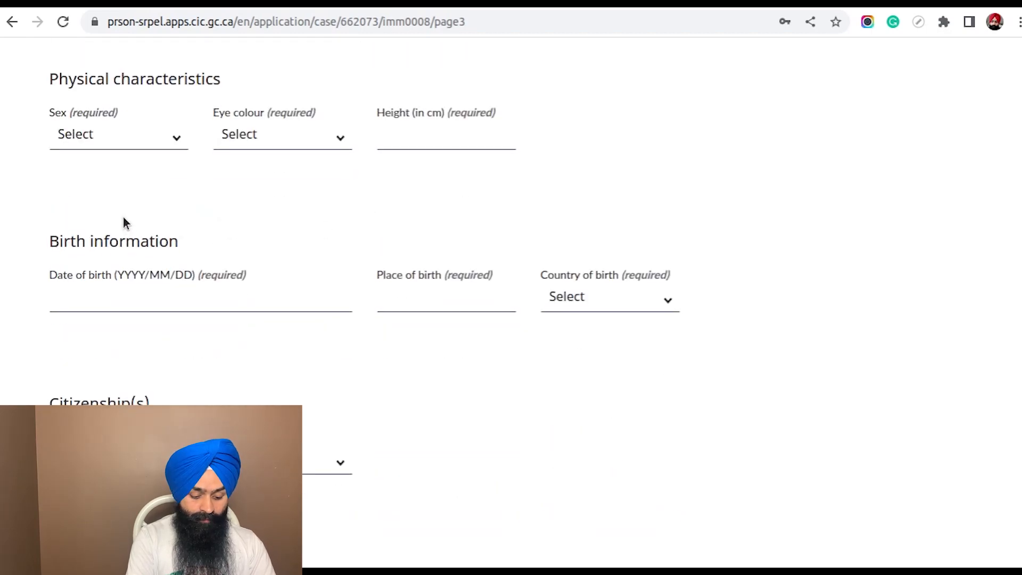
click(163, 139)
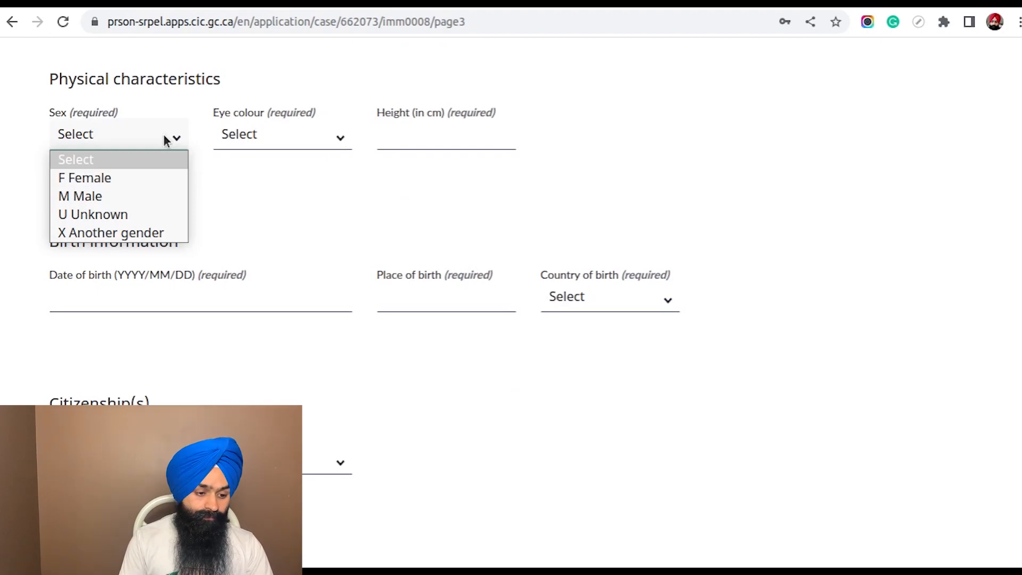
click(160, 179)
click(294, 137)
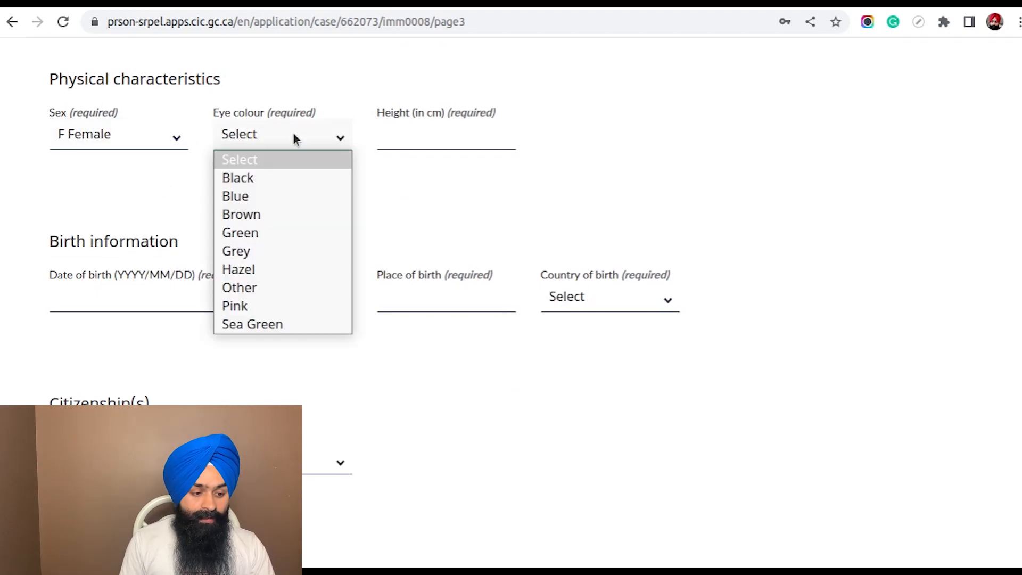
click(290, 216)
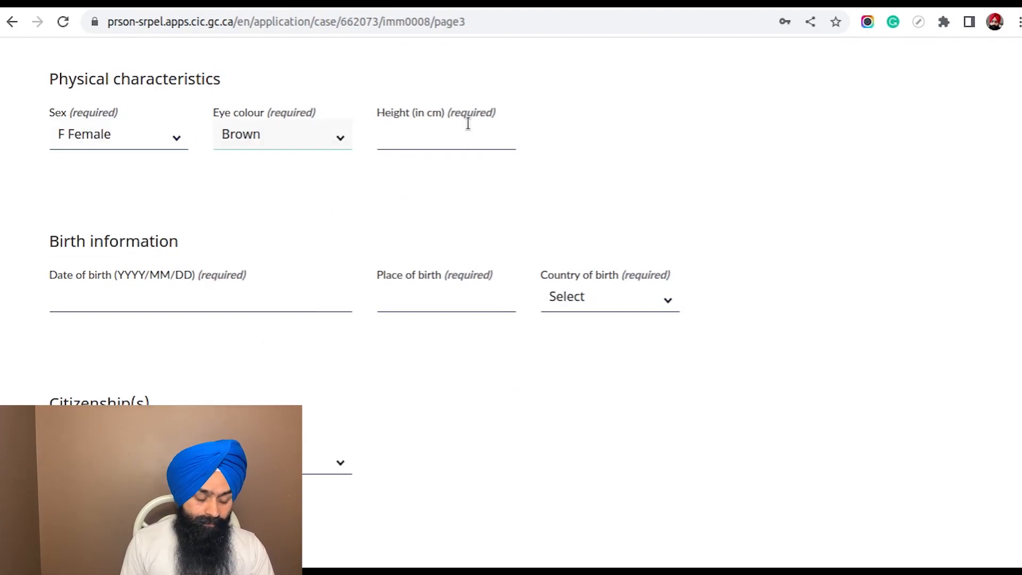
click(455, 141)
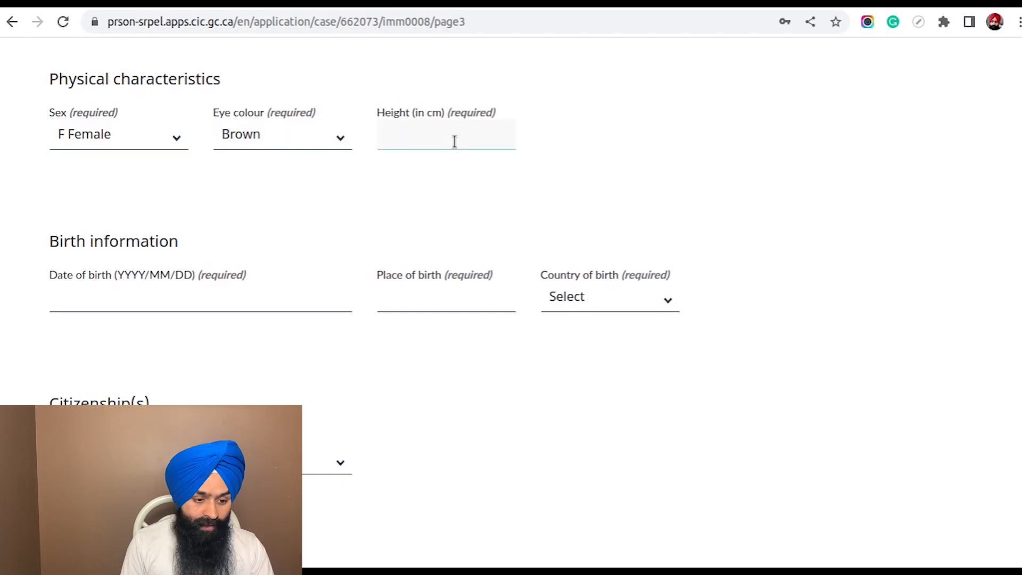
text(5.5)
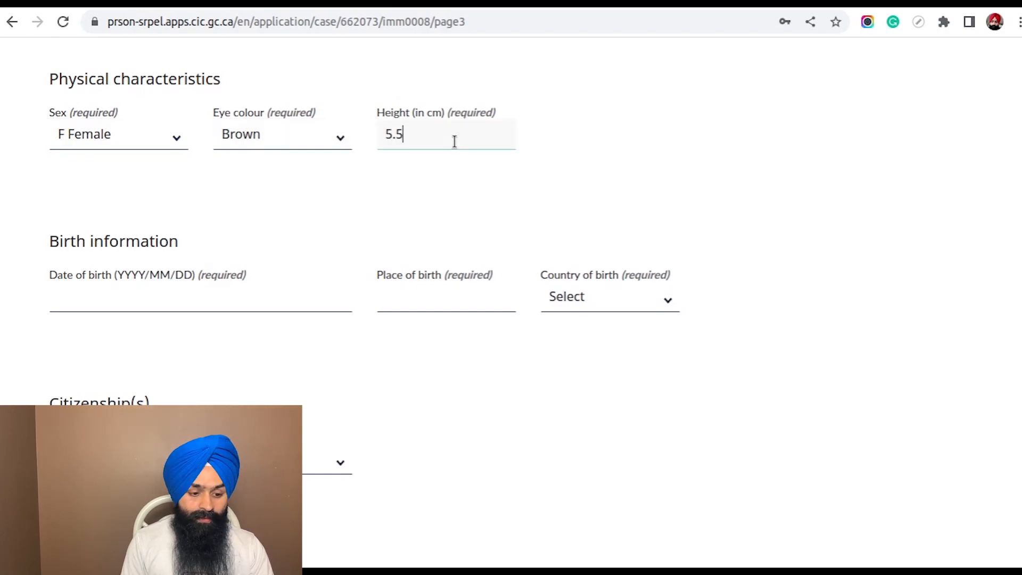
Enter the applicant's date of birth in the birth information
scroll(454, 140, down, 3)
click(106, 136)
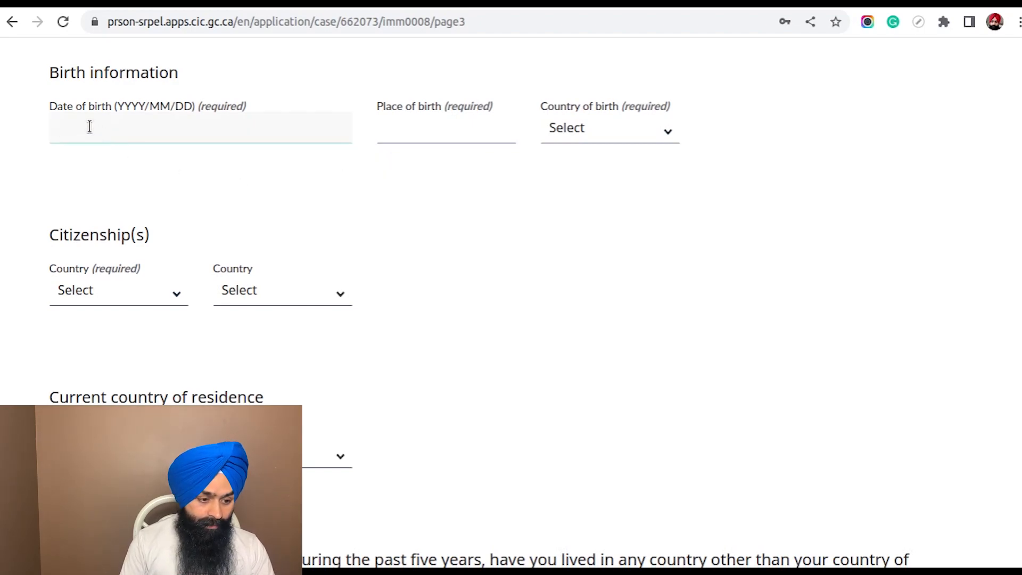
text(1990)
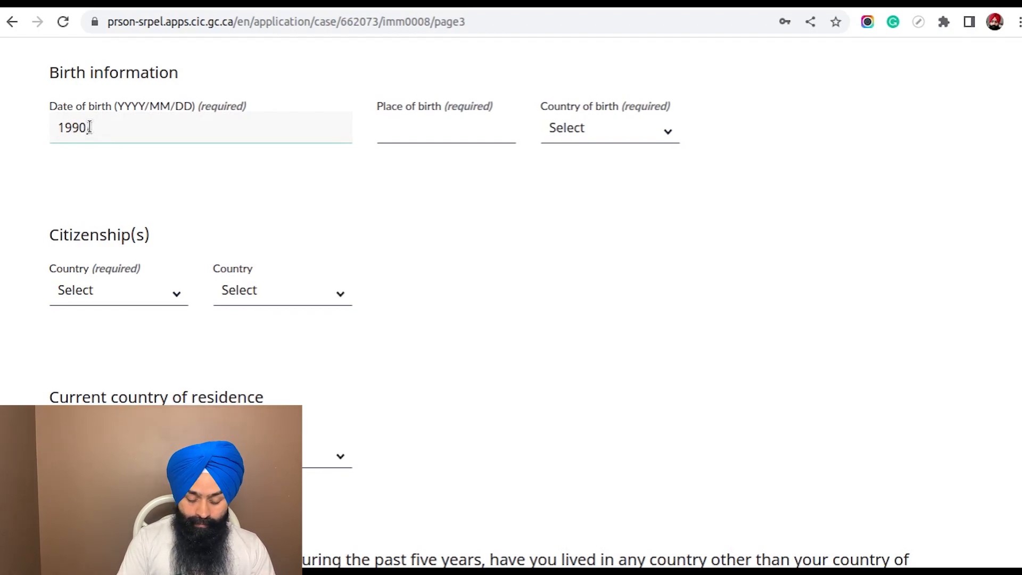
text(/15/11)
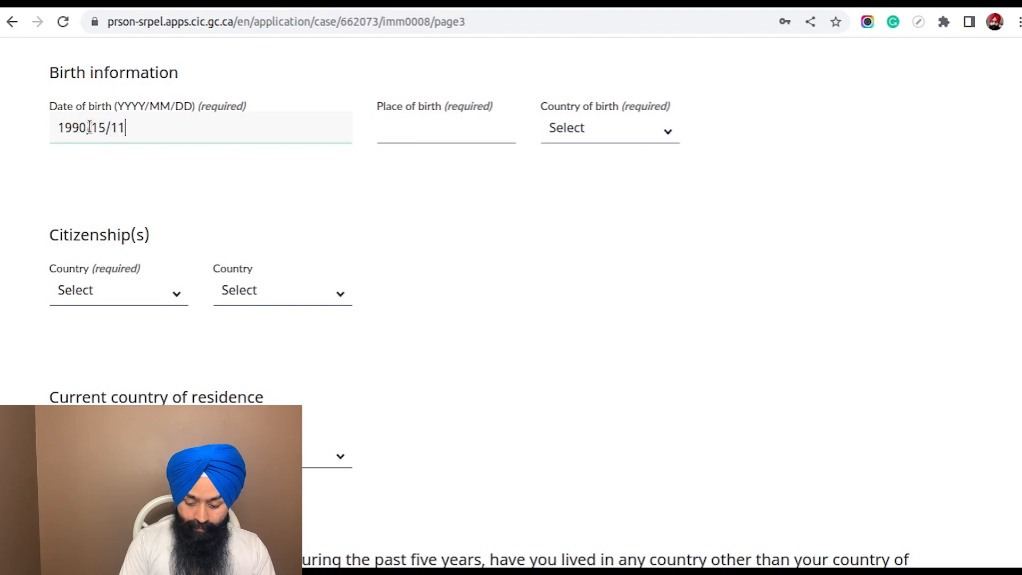
Correct the month and day of the applicant's date of birth in the birth information
key(BackSpace)
key(BackSpace)
key(BackSpace)
key(BackSpace)
key(BackSpace)
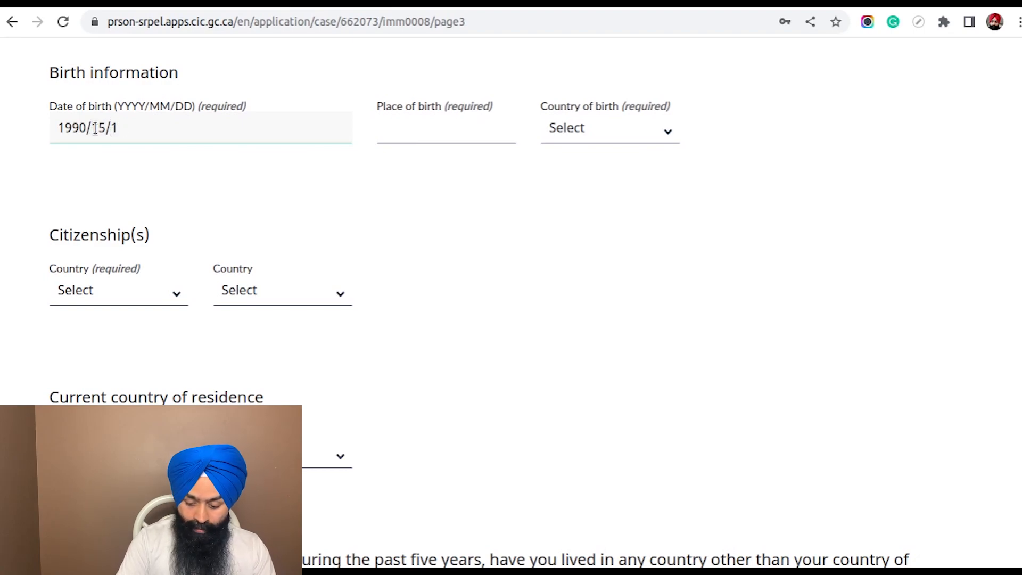
text(10/10)
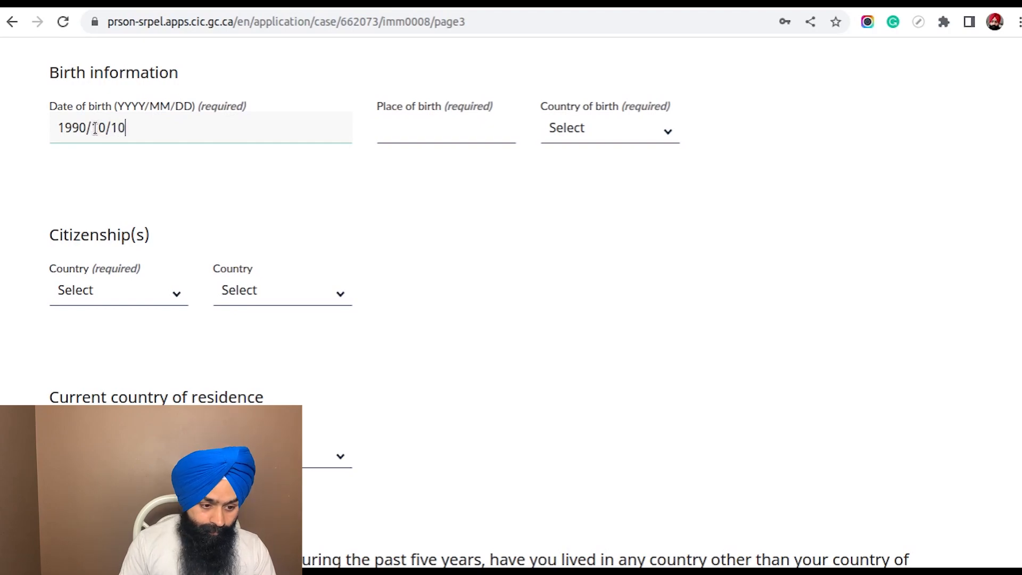
Enter Ludhiana as the place of birth and select India as the country of birth
click(408, 131)
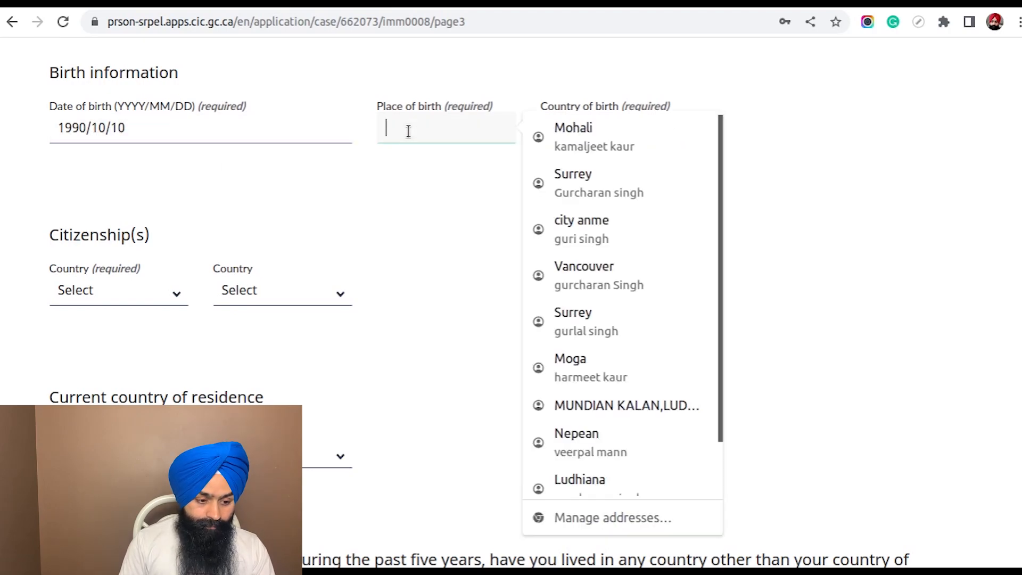
text(Ludhiana)
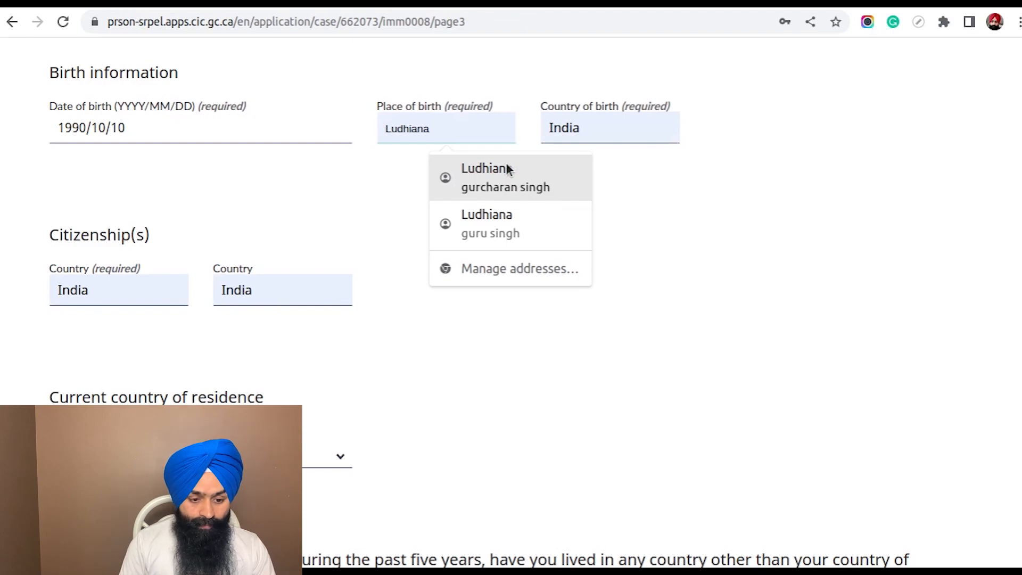
double_click(453, 131)
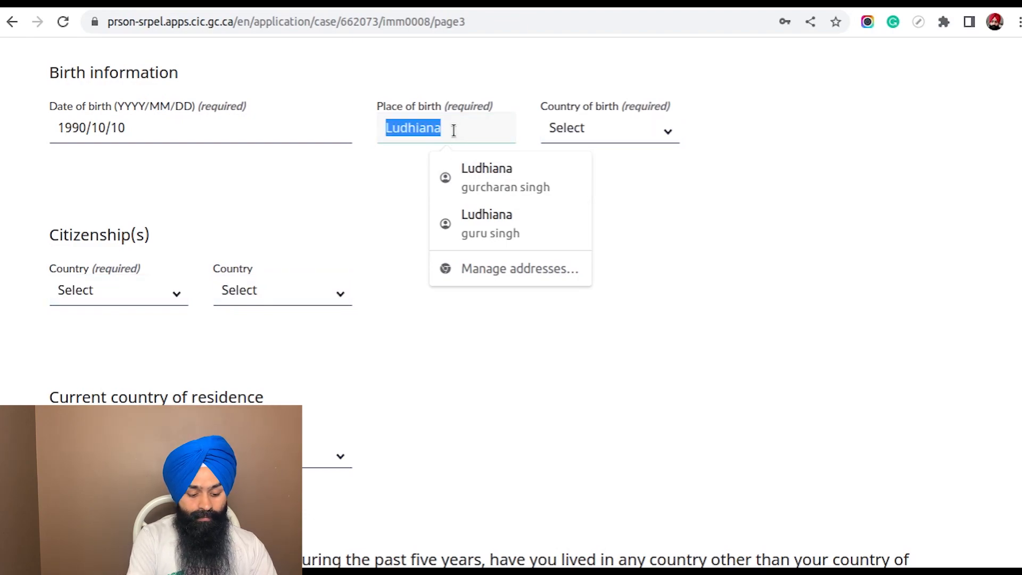
text(Ludhiana)
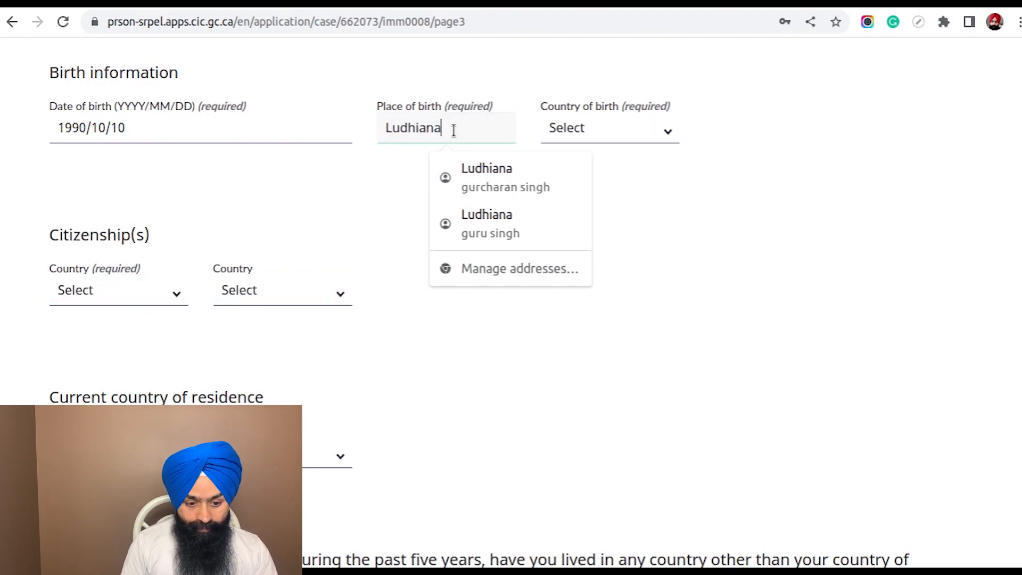
click(365, 222)
click(649, 138)
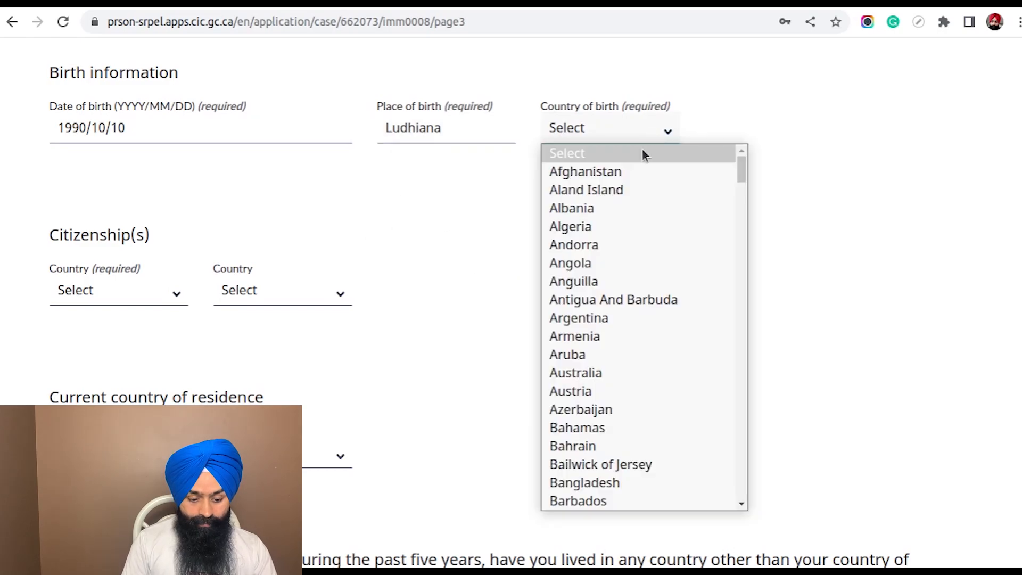
text(in)
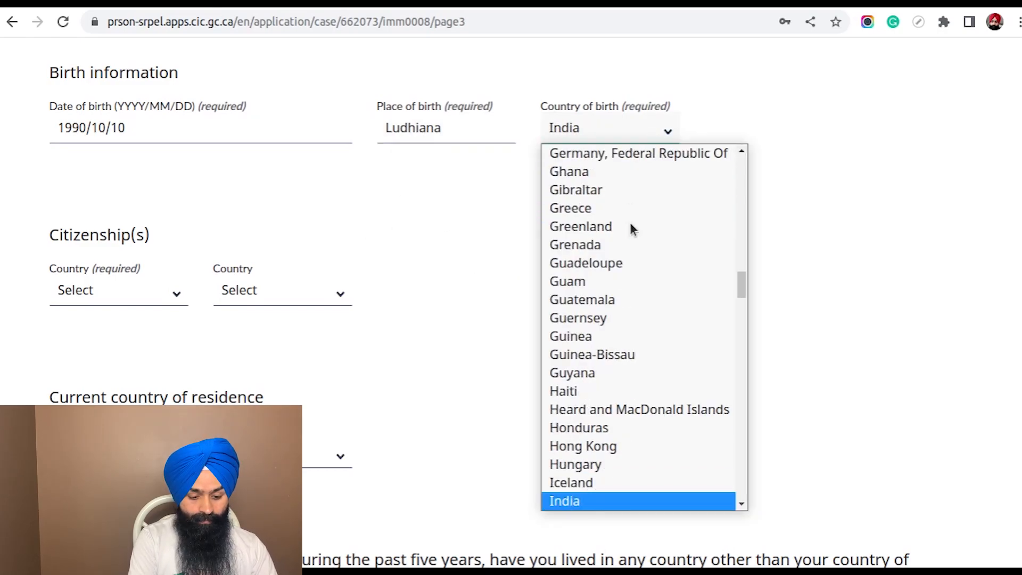
key(Return)
Set both citizenship countries to India
scroll(520, 212, down, 2)
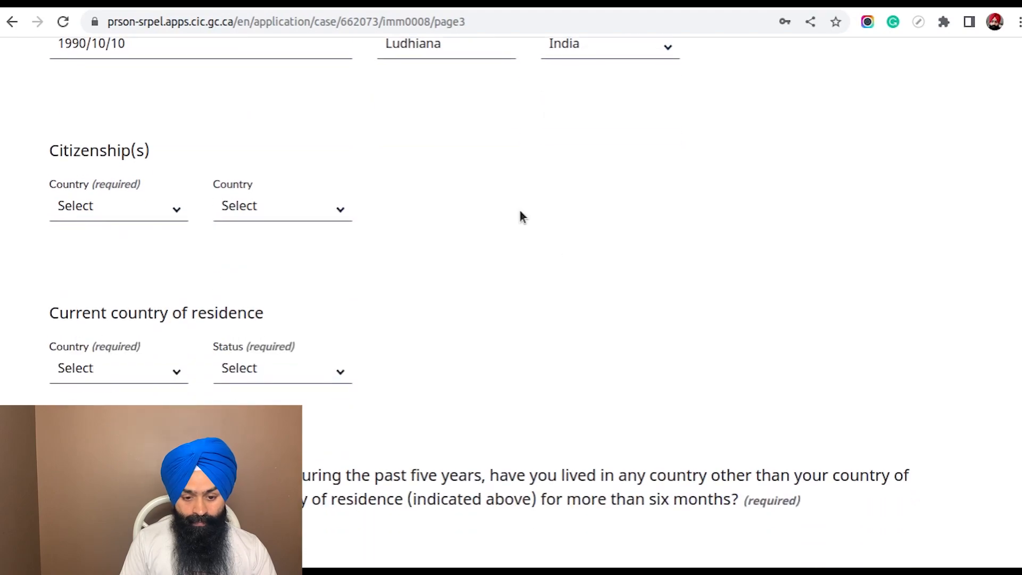
scroll(521, 215, down, 1)
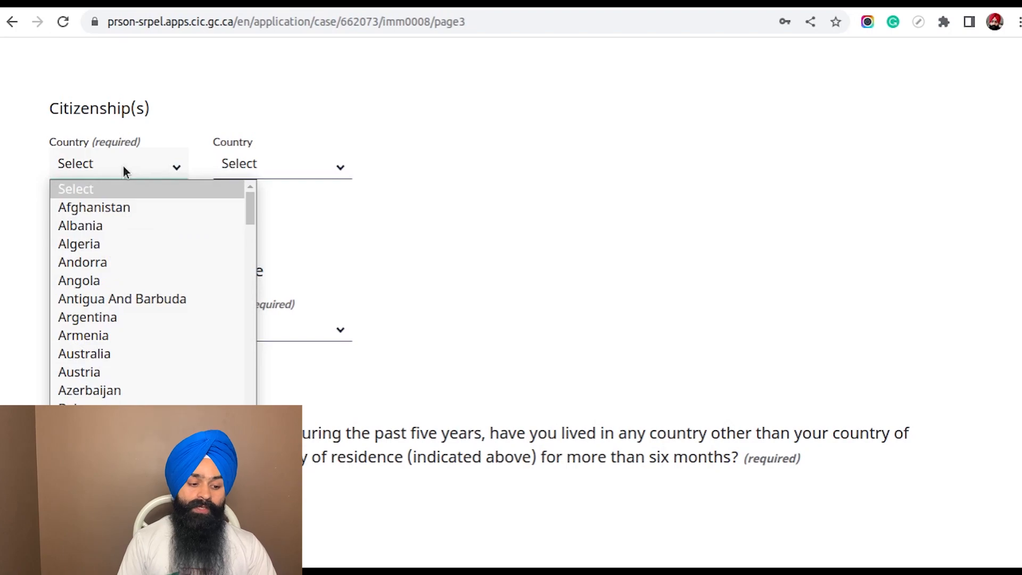
text(india)
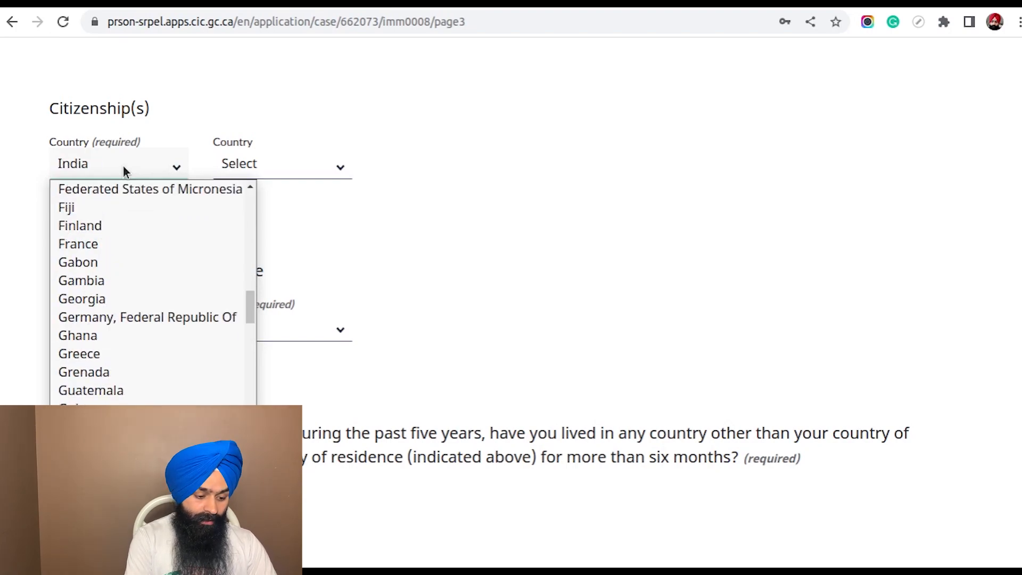
text(d)
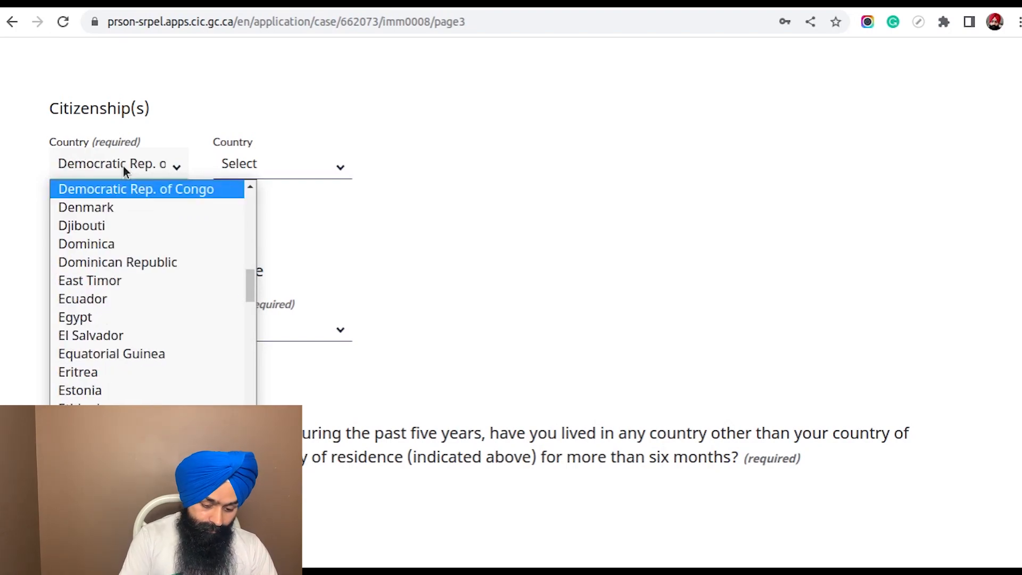
text(india)
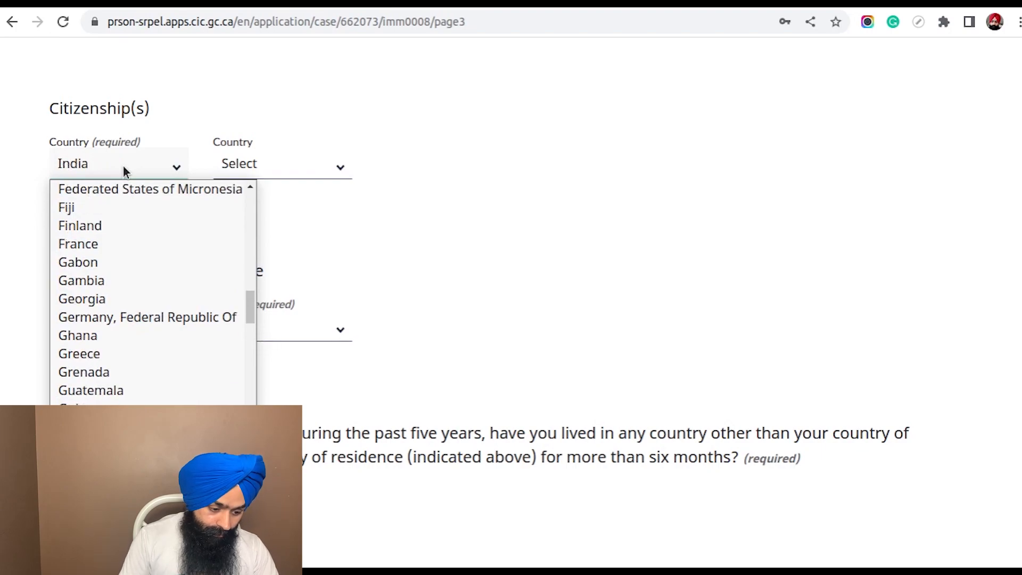
key(Return)
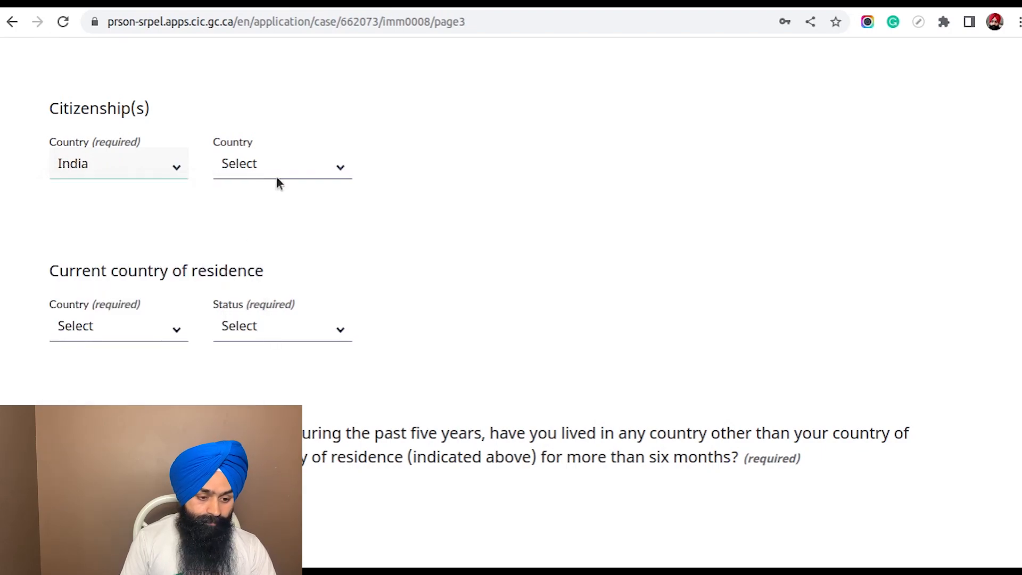
click(291, 160)
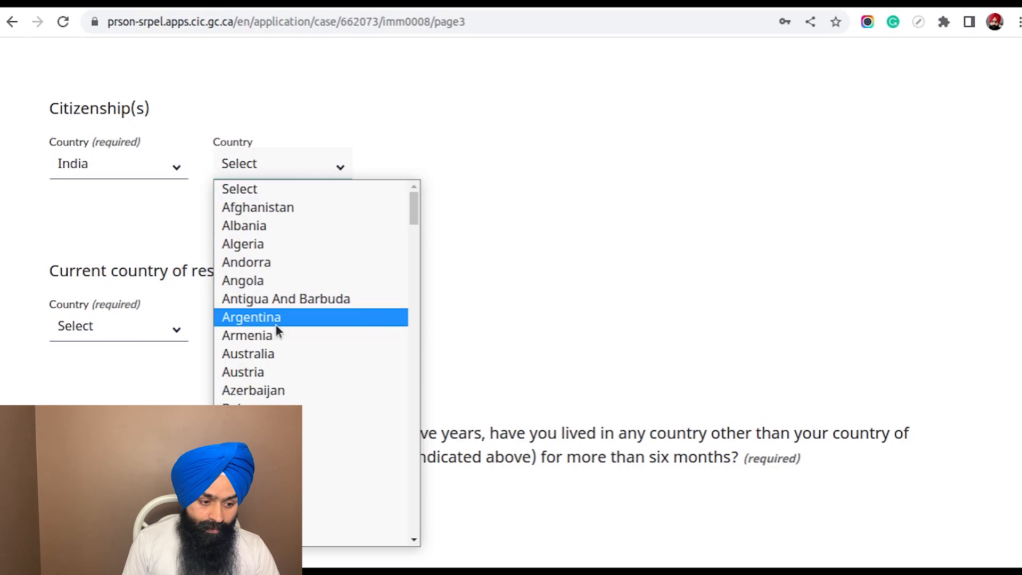
text(in)
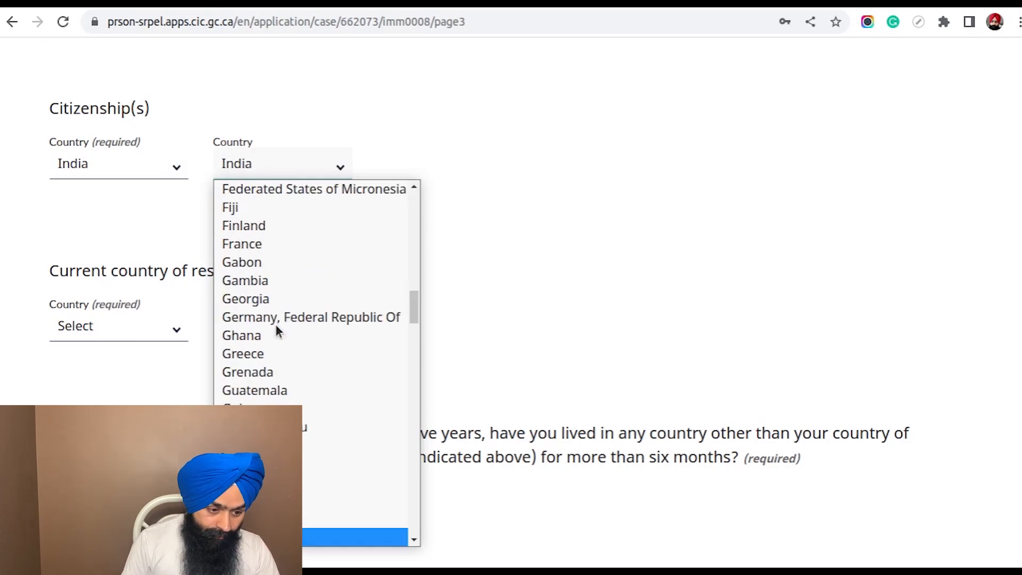
key(Return)
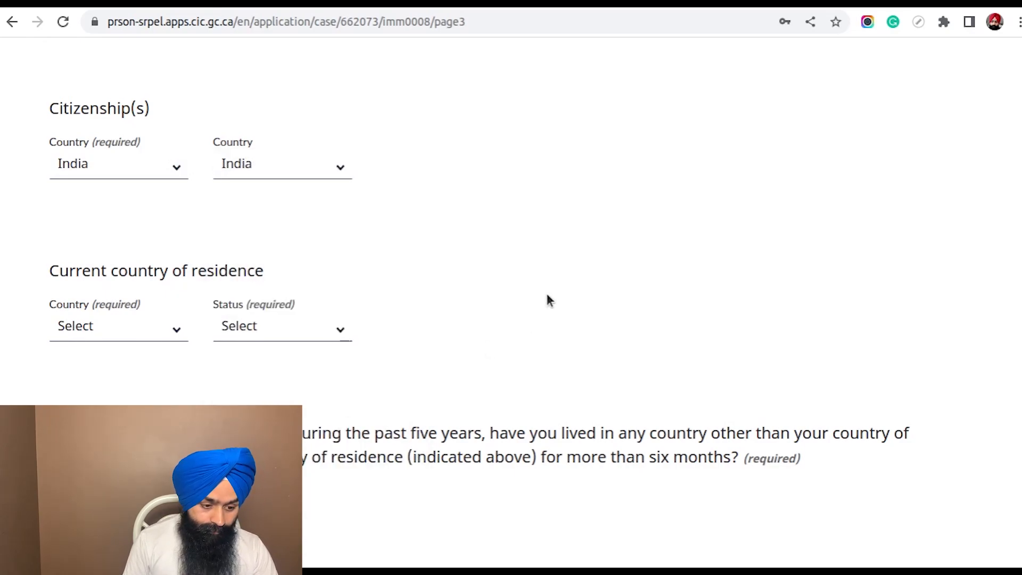
Set the current country of residence to India with the status Citizen
scroll(513, 234, down, 4)
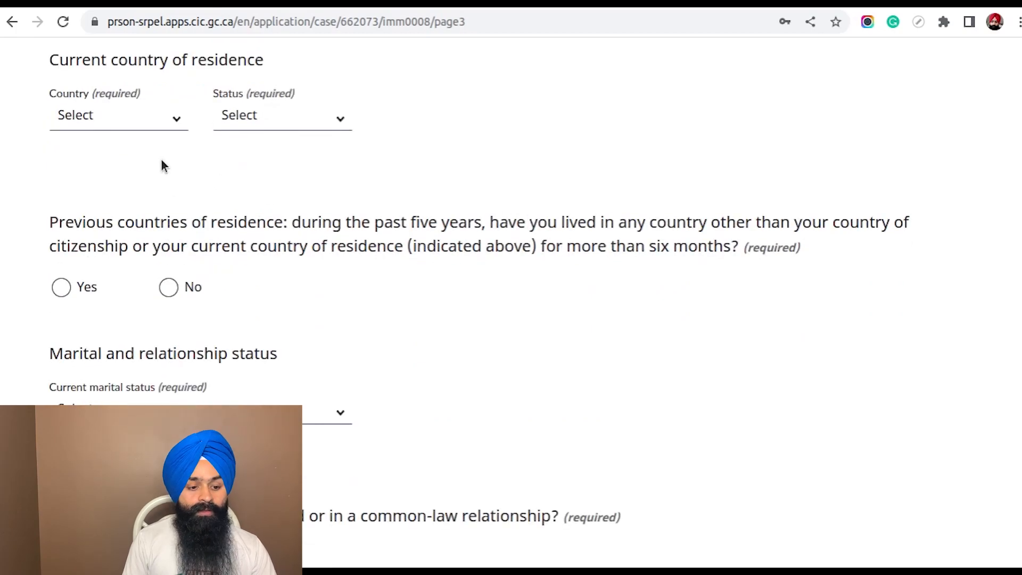
click(155, 123)
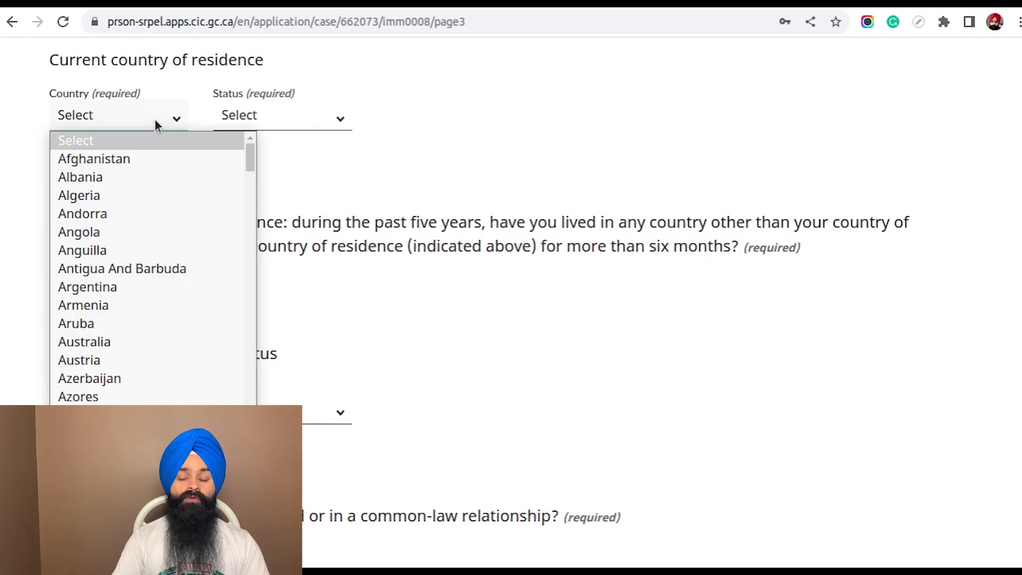
text(in)
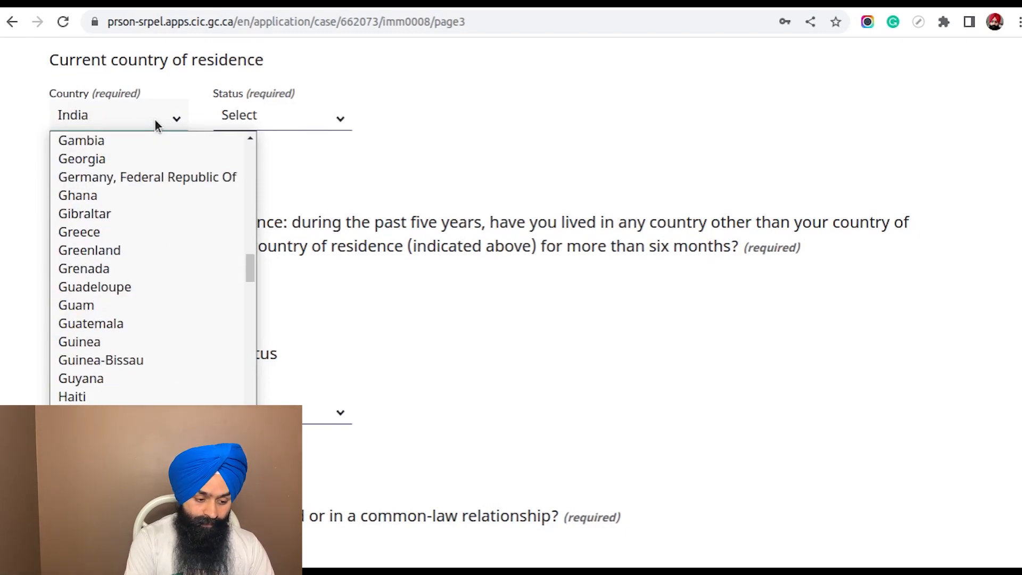
key(Return)
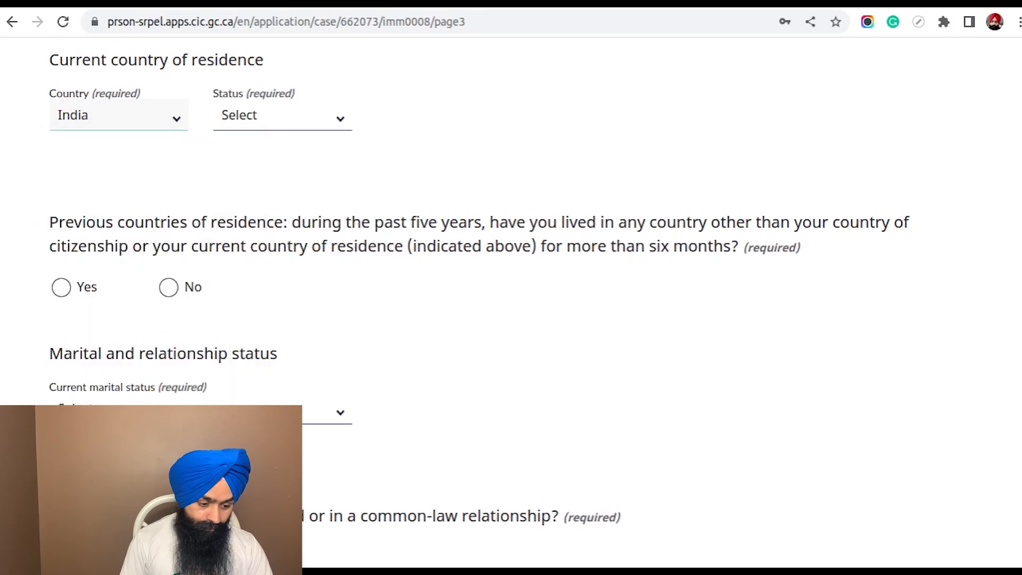
click(274, 116)
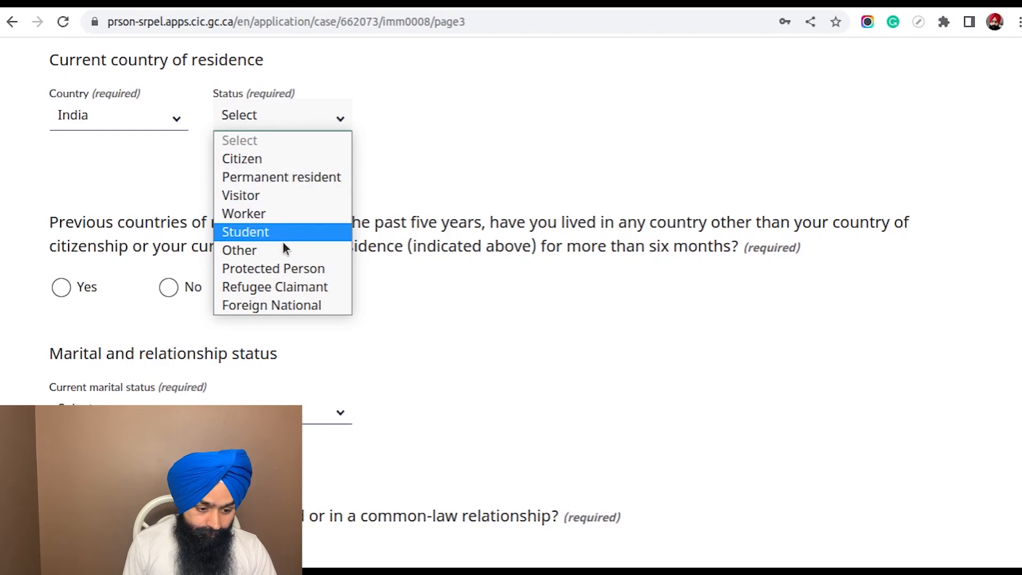
click(286, 161)
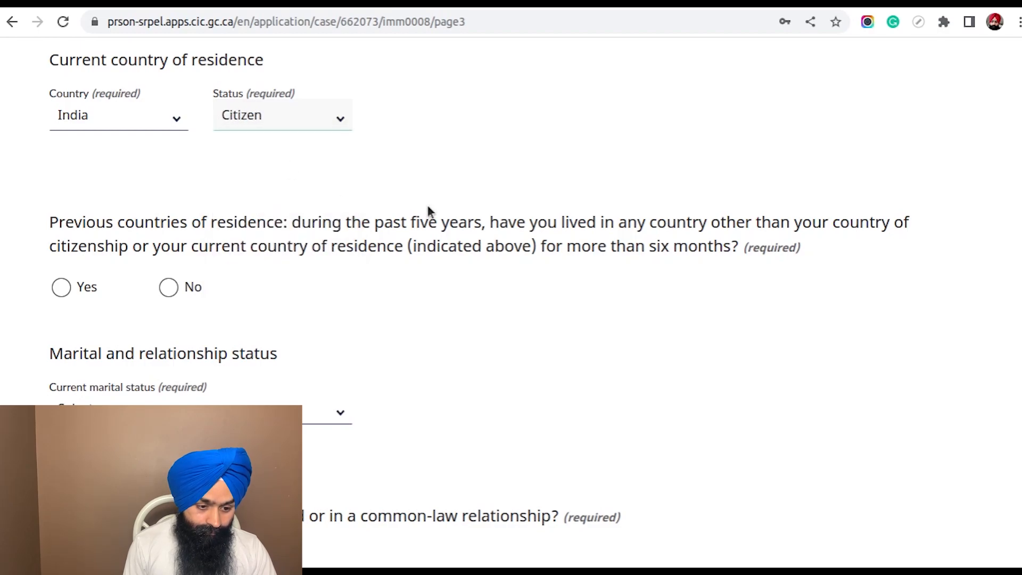
Answer No to having lived in other countries in the past five years and set the current marital status to Married
scroll(430, 211, down, 2)
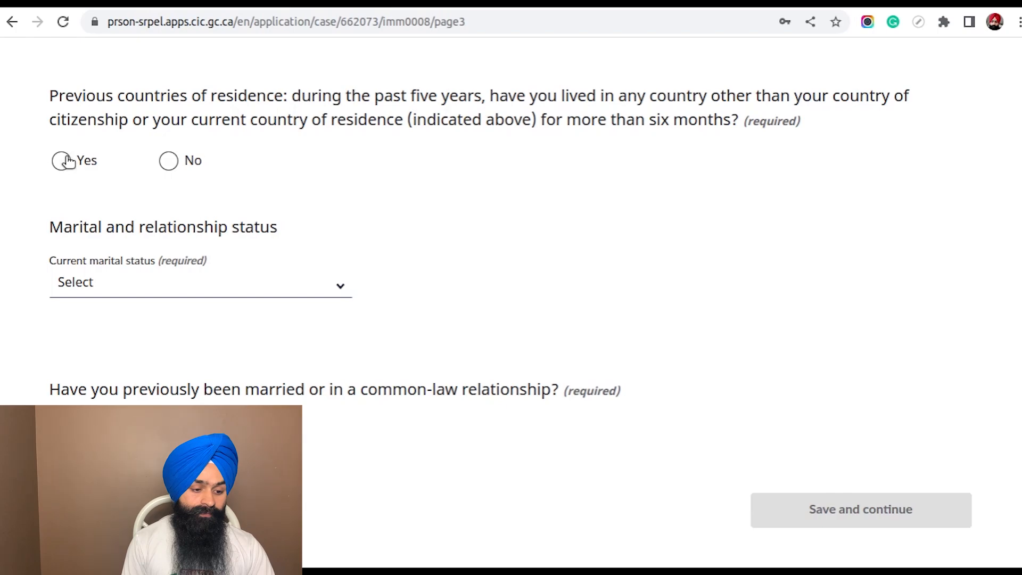
click(168, 161)
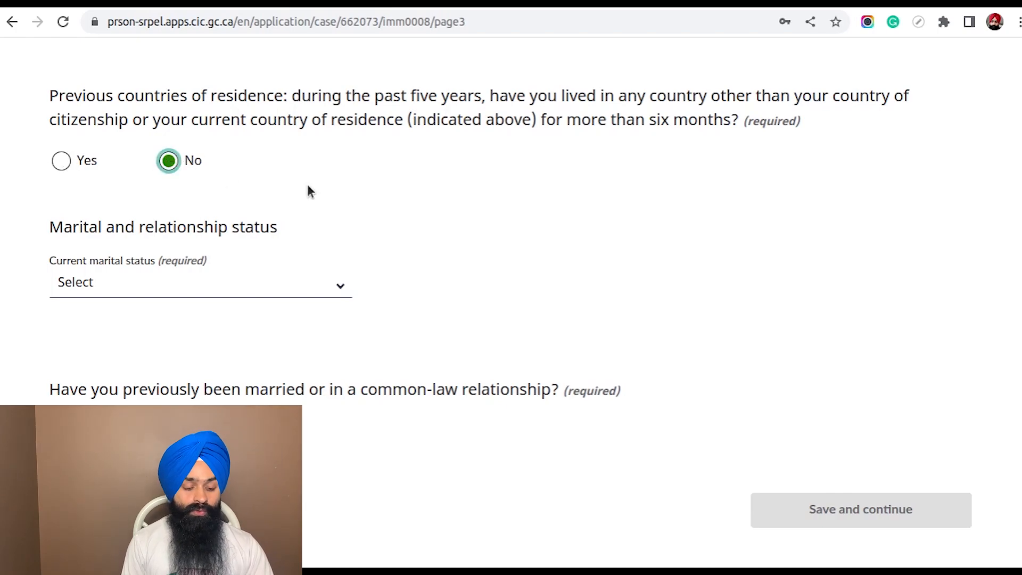
scroll(420, 179, down, 2)
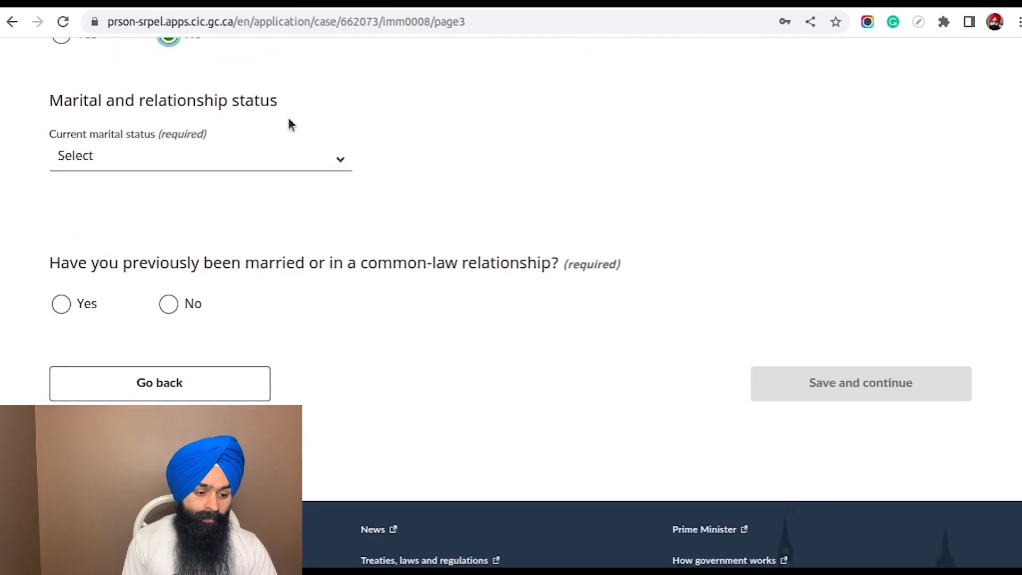
click(279, 166)
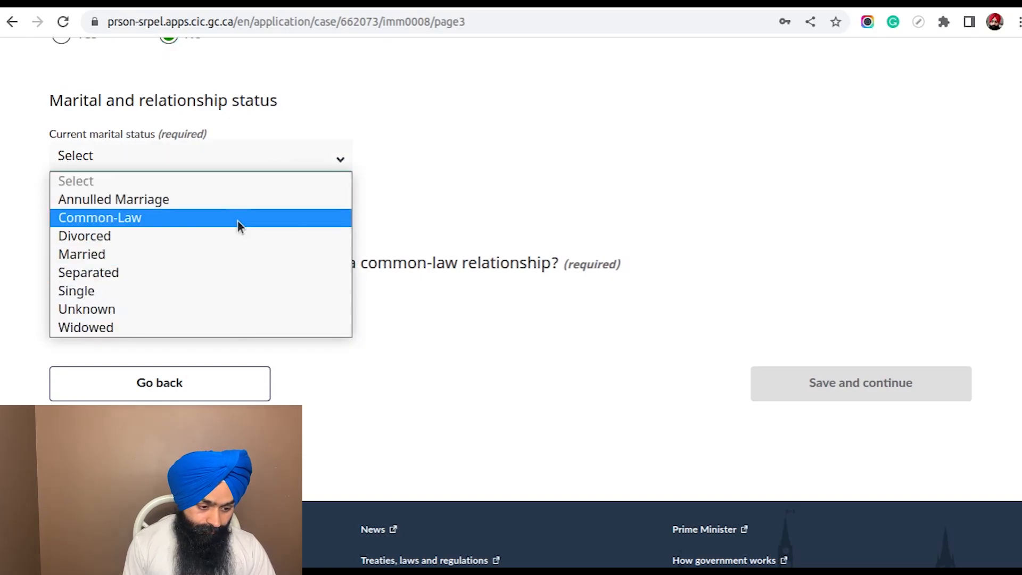
click(218, 254)
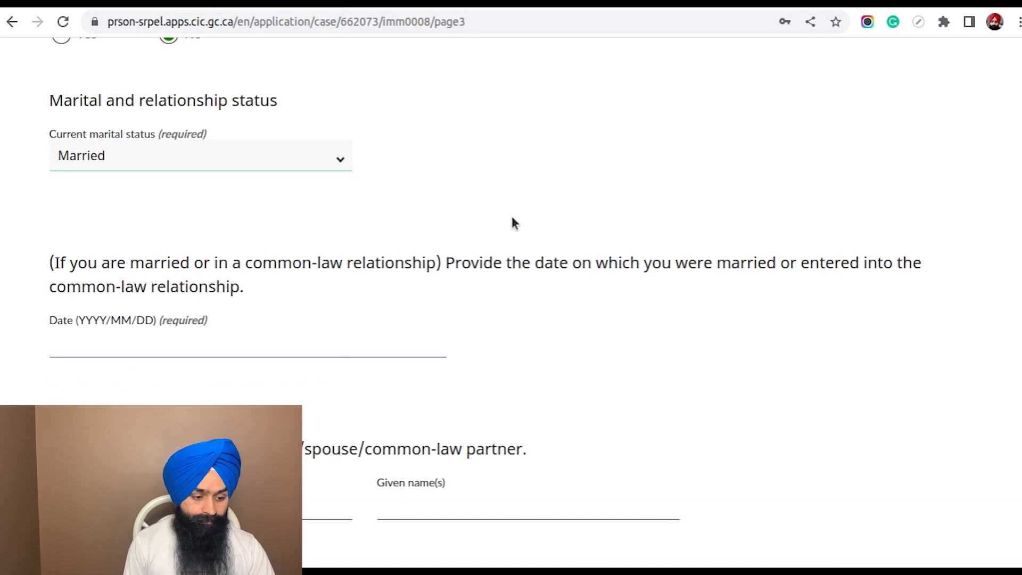
Enter 2021/12/05 as the date of marriage
scroll(515, 222, down, 2)
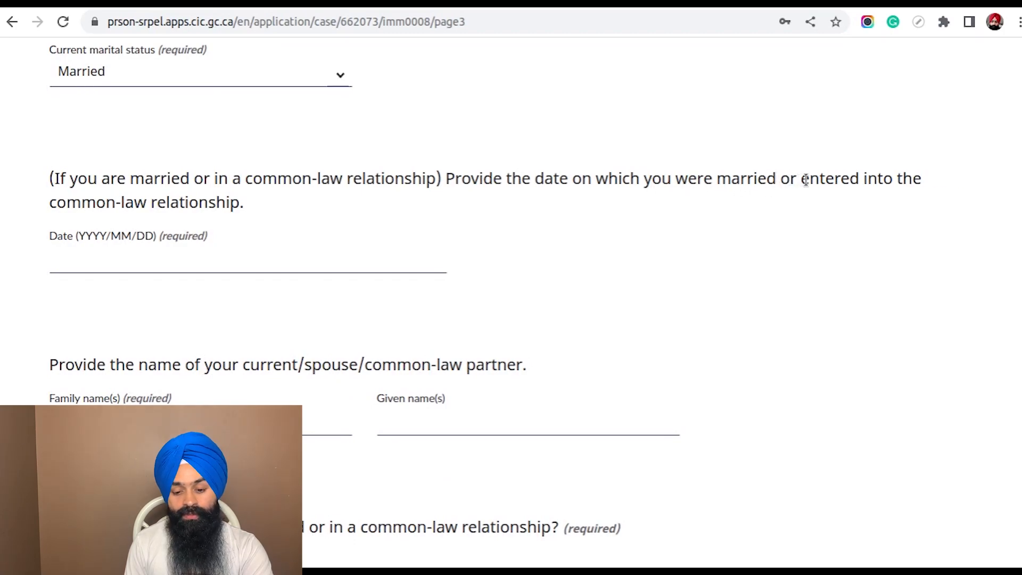
click(85, 263)
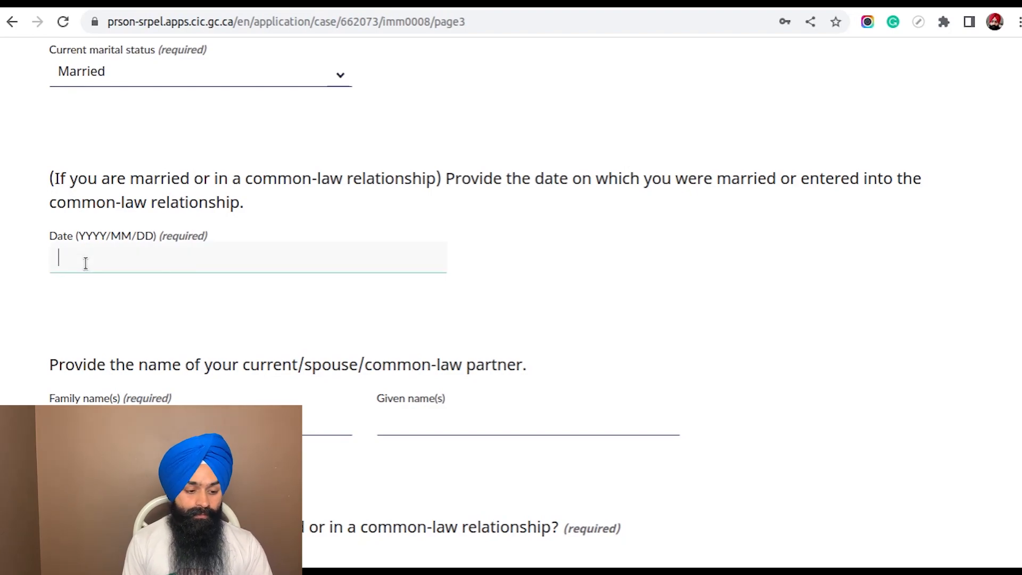
text(2022)
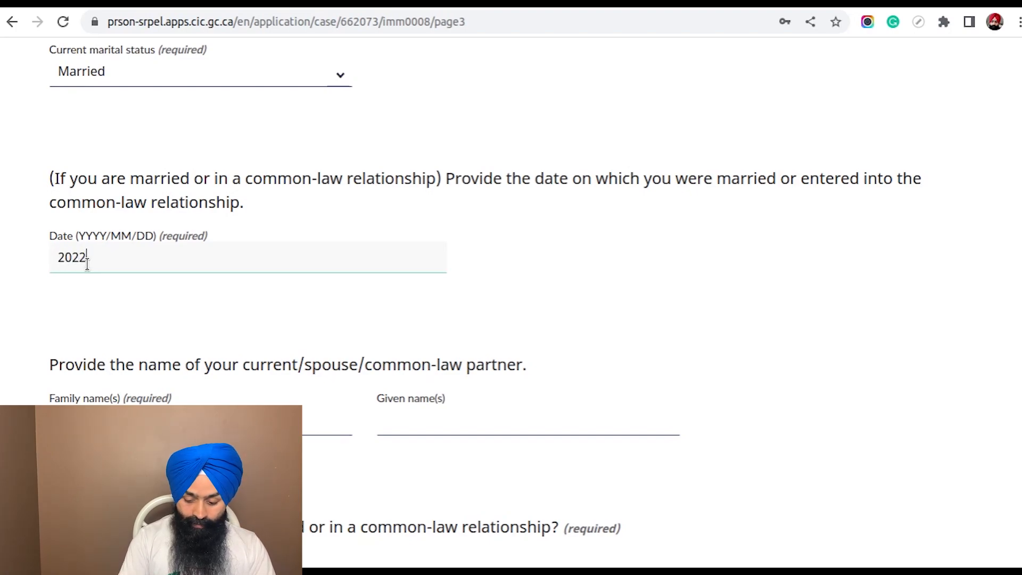
key(BackSpace)
text(1/)
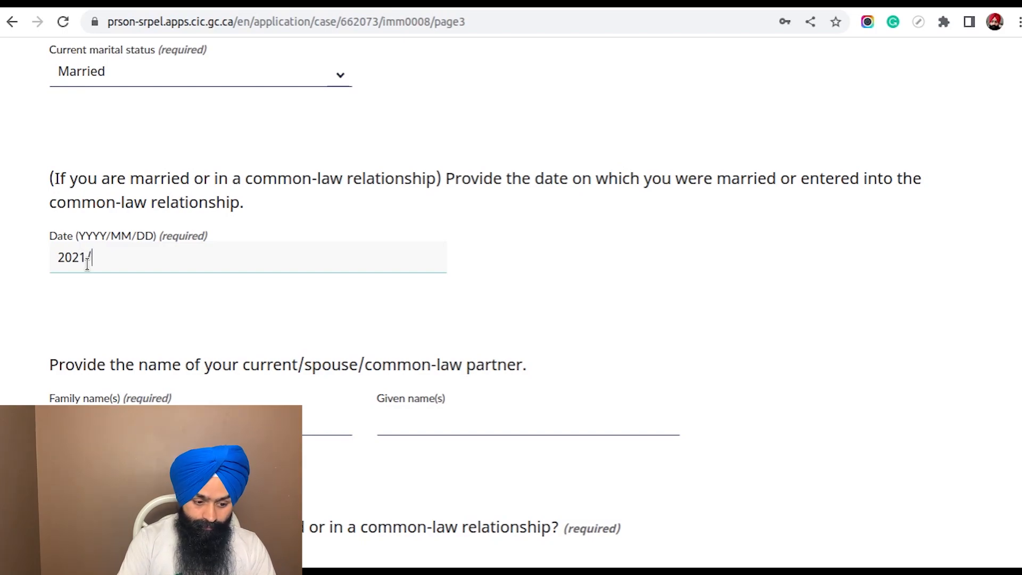
text(12/05)
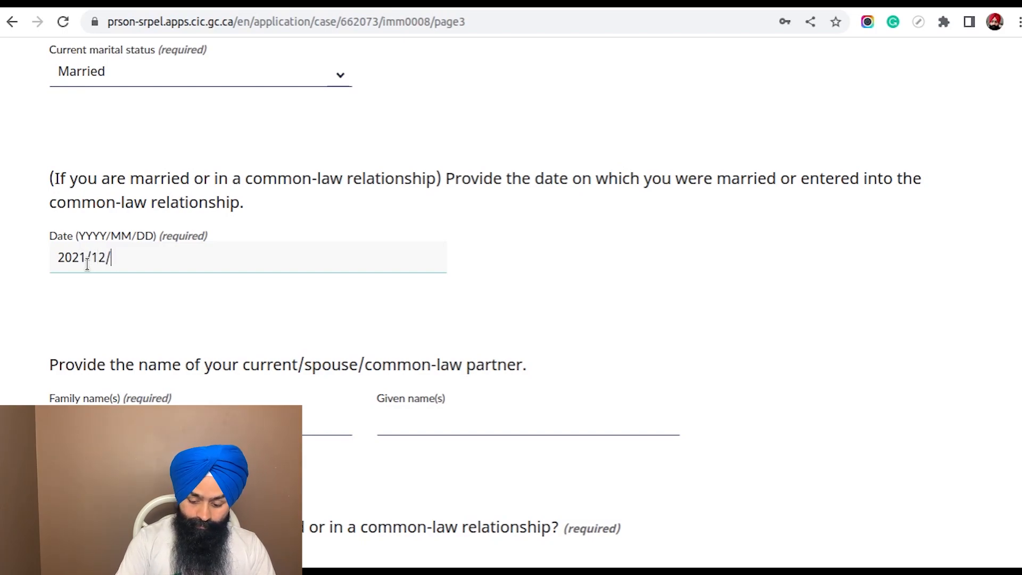
click(662, 286)
Enter the current spouse's family name and given name in the marital details
scroll(658, 255, down, 5)
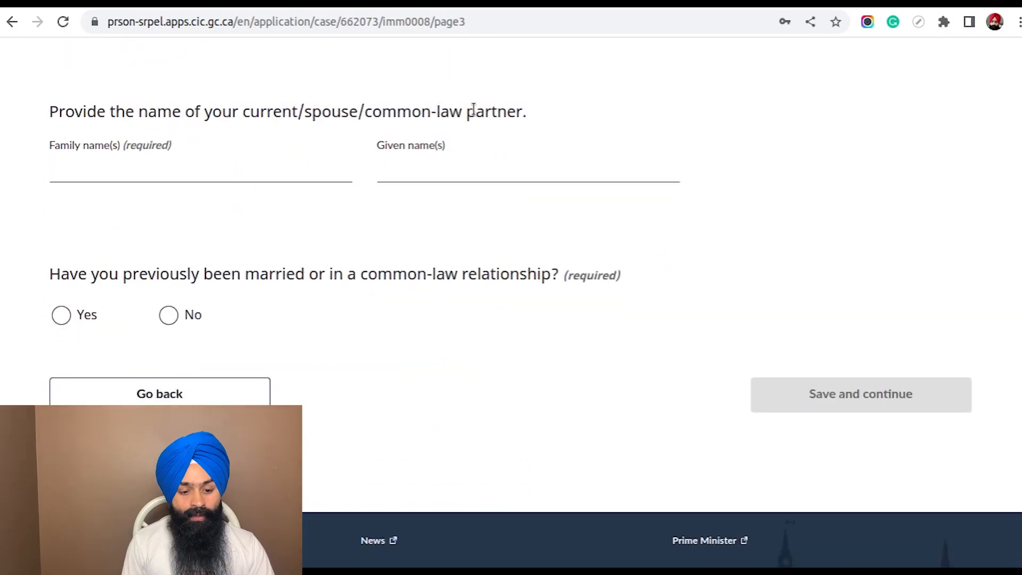
click(151, 168)
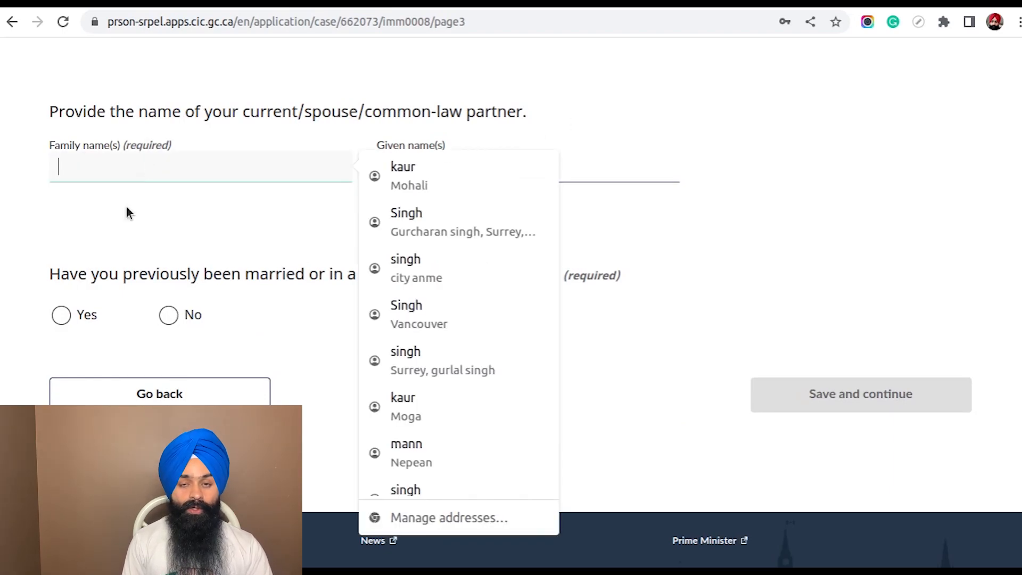
click(68, 262)
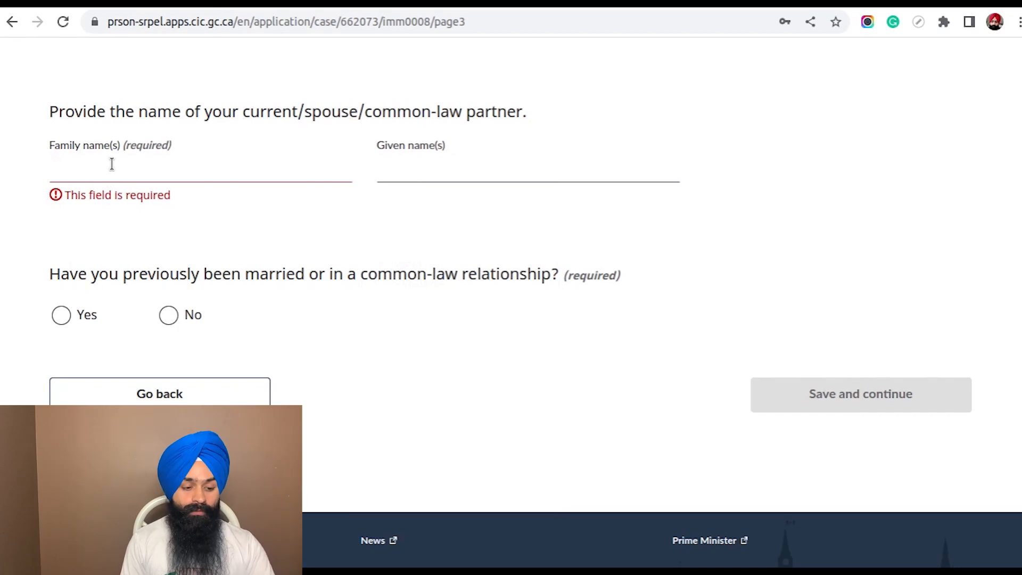
click(112, 164)
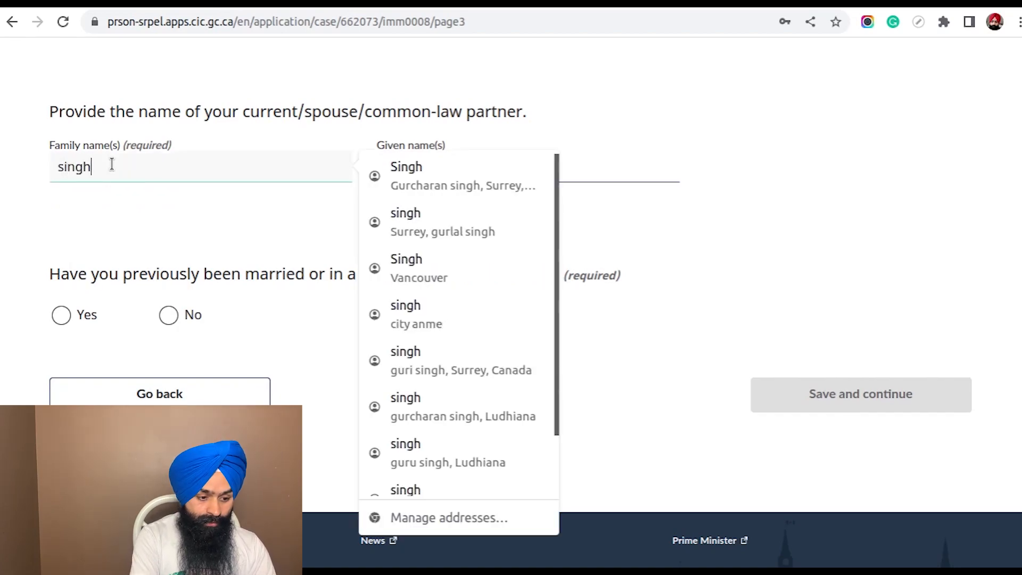
key(Tab)
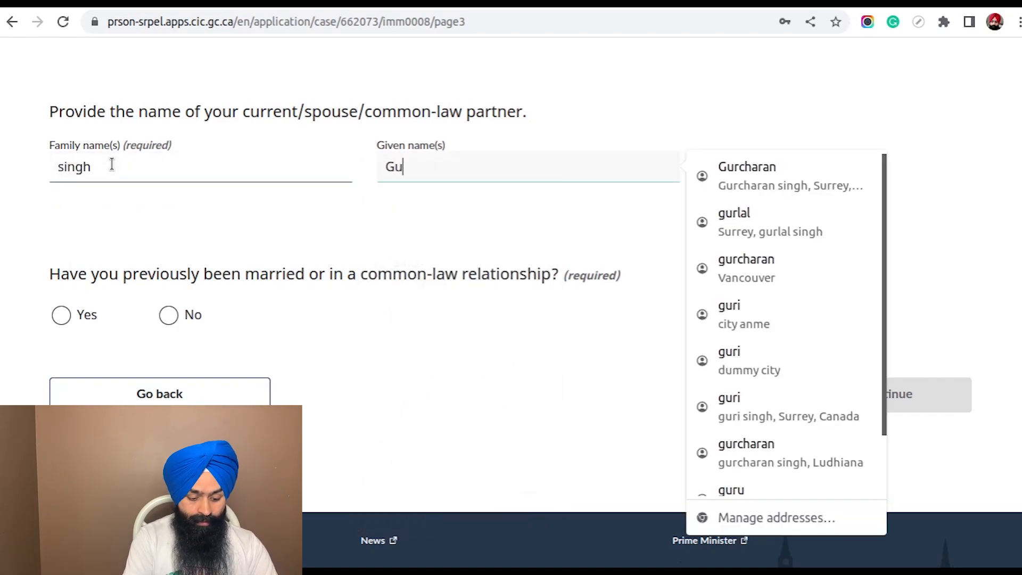
key(Tab)
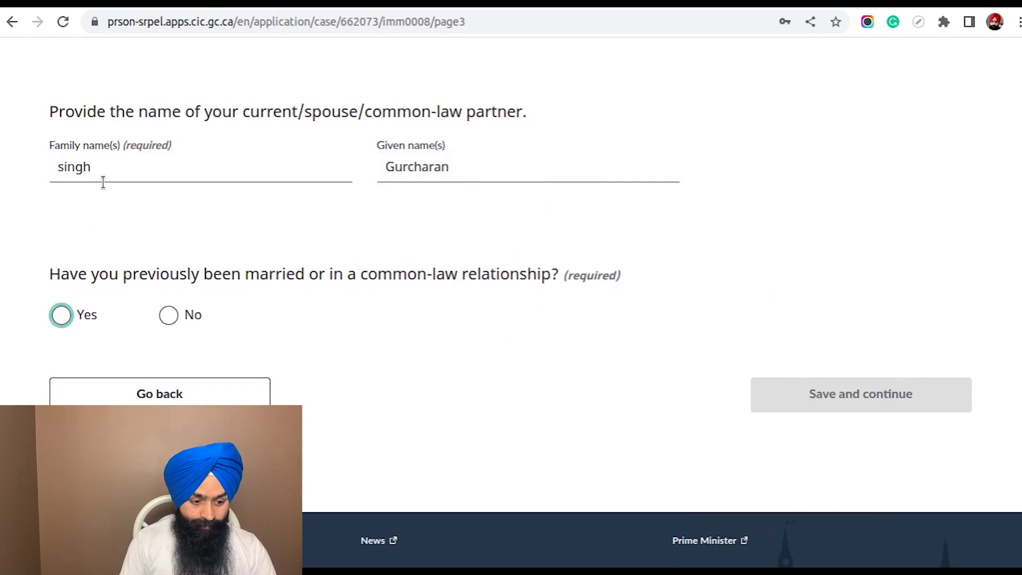
Answer No to having previously been married or in a common-law relationship
scroll(346, 296, down, 2)
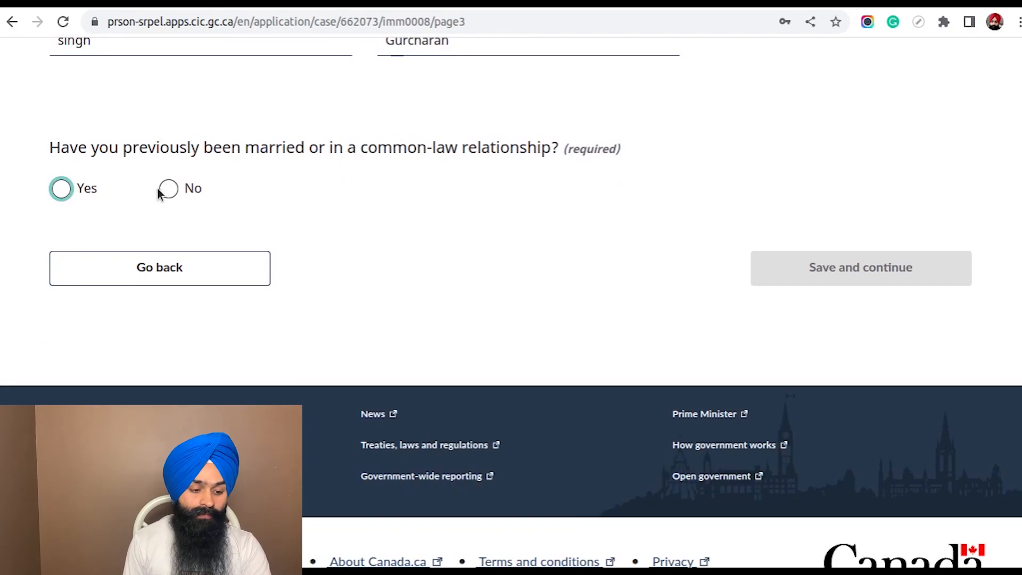
click(62, 188)
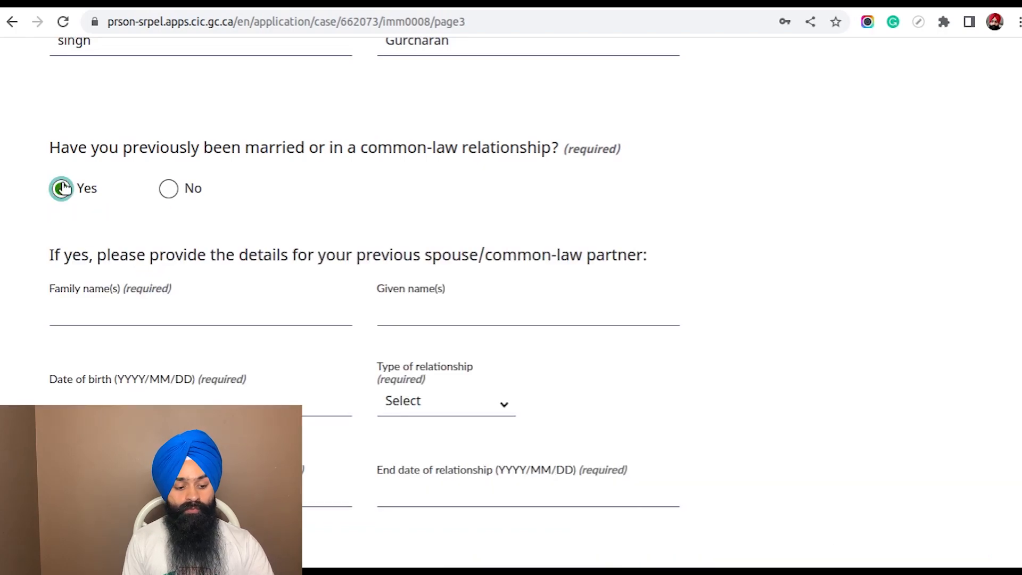
click(171, 189)
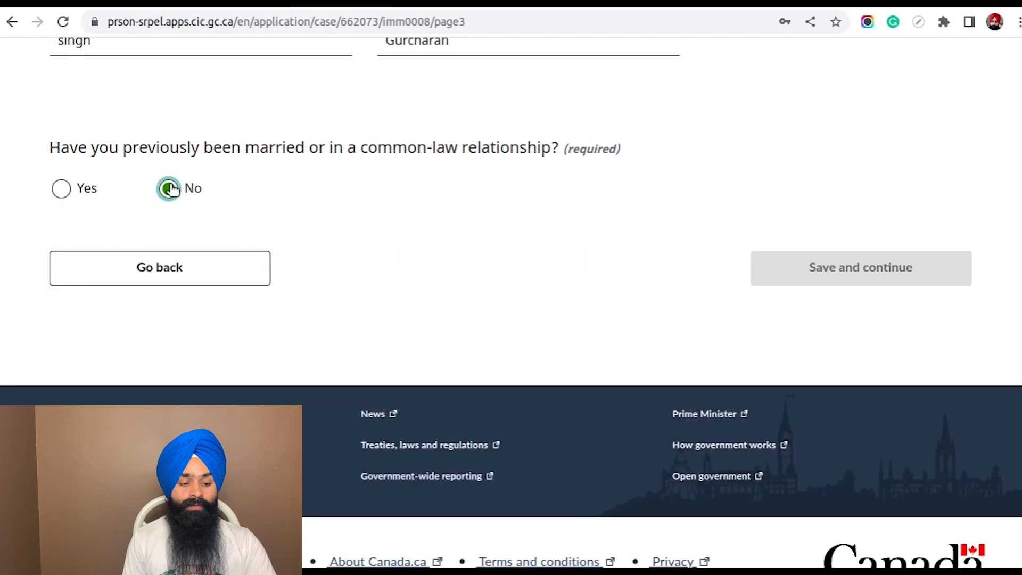
Clear the invalid height entry and remove NA from the UCI field
scroll(698, 229, up, 12)
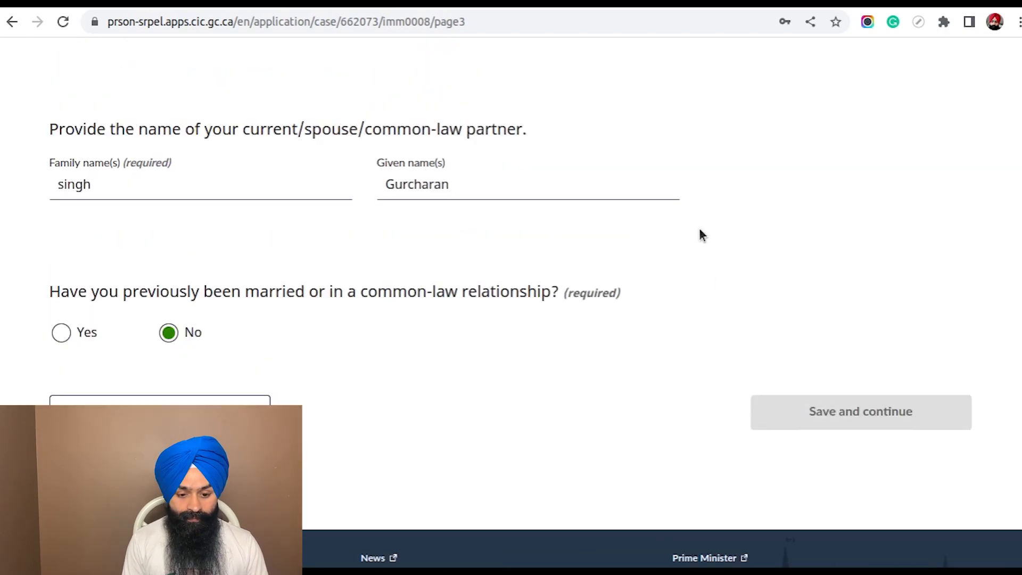
scroll(690, 258, up, 15)
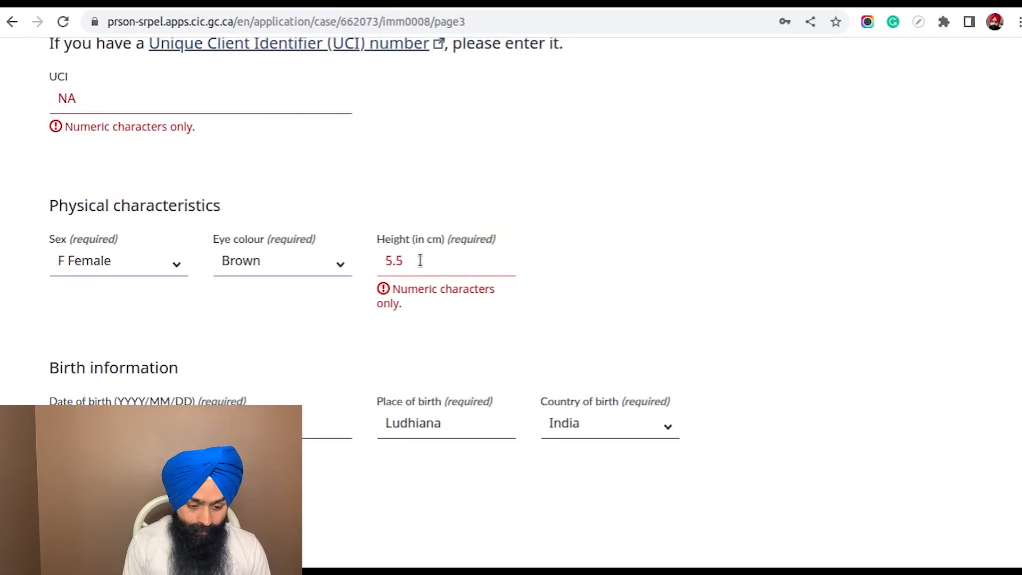
click(417, 261)
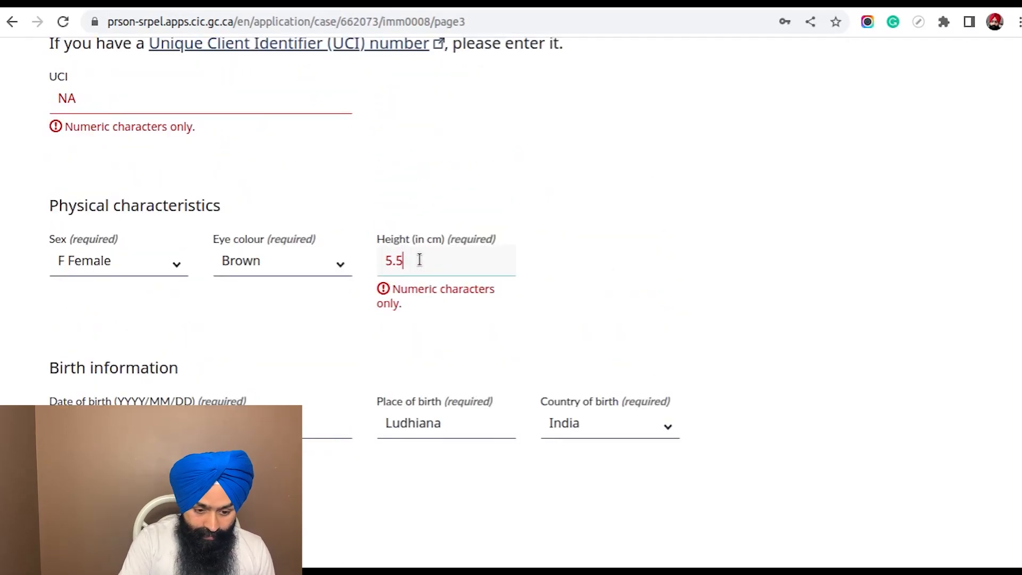
key(BackSpace)
key(BackSpace)
key(BackSpace)
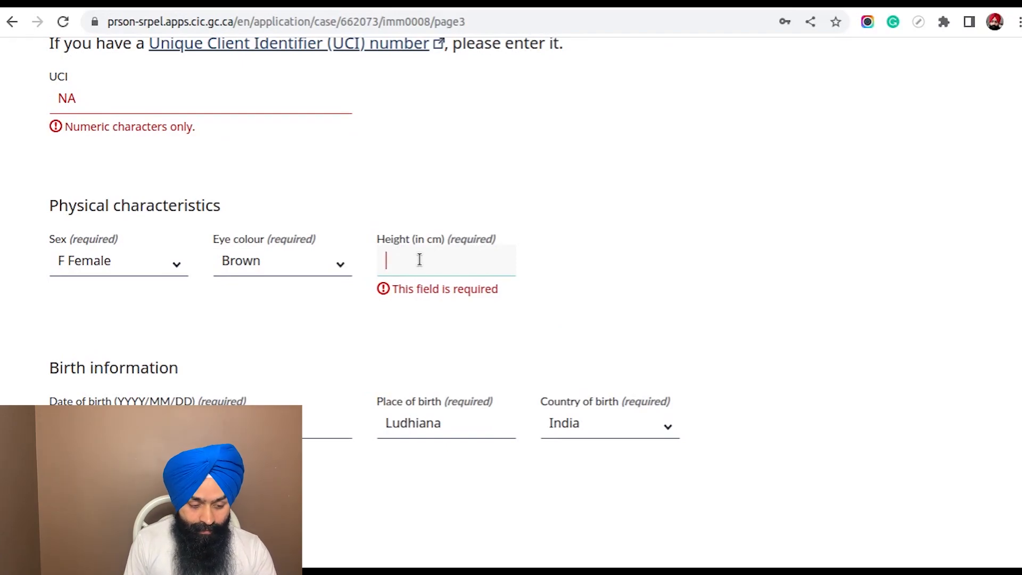
scroll(280, 232, up, 2)
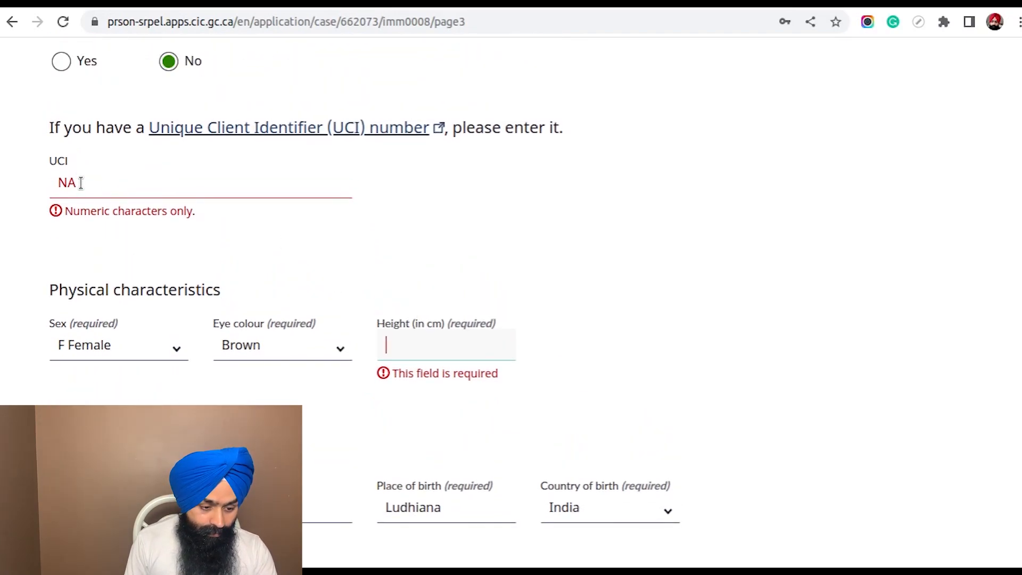
drag(81, 182, 55, 183)
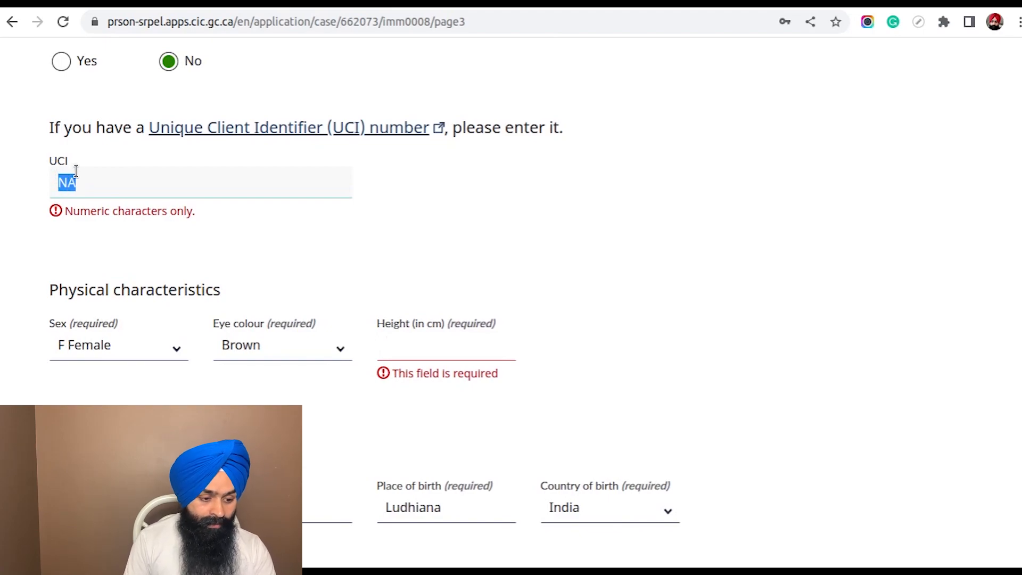
key(BackSpace)
scroll(565, 235, down, 2)
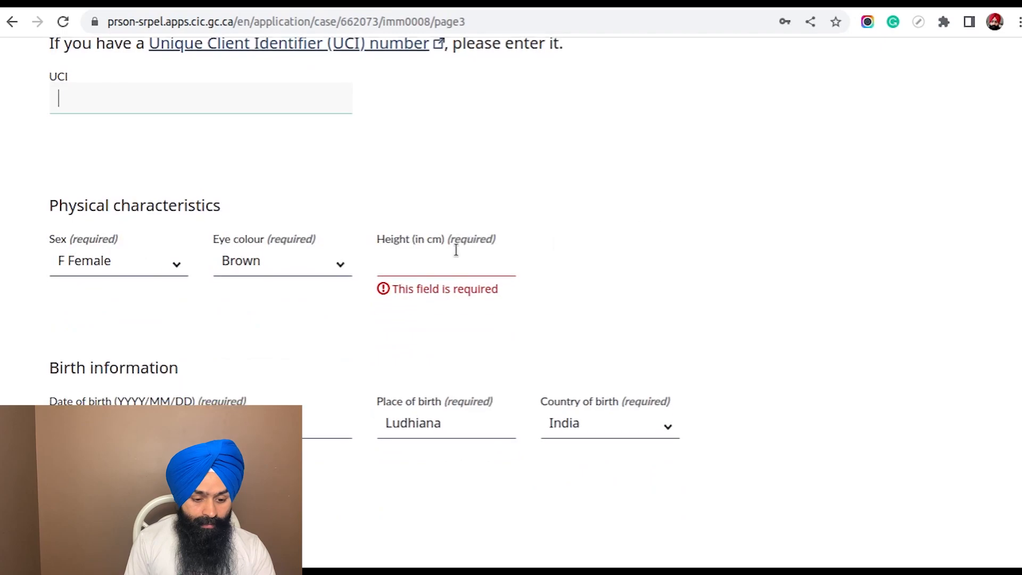
Search the web in a new browser tab for "5.5 inch to cm"
click(421, 261)
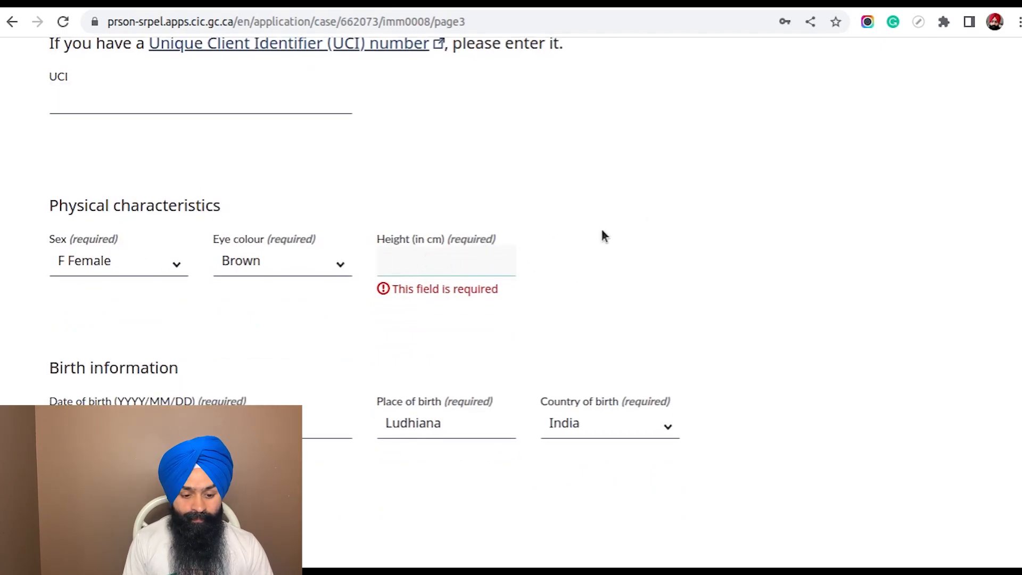
key(ctrl+t)
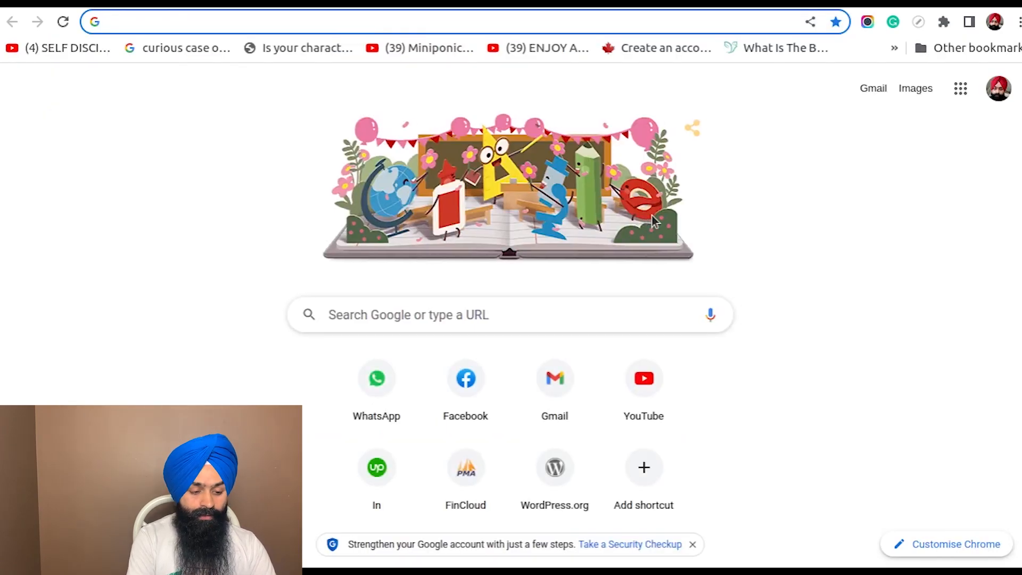
text(5)
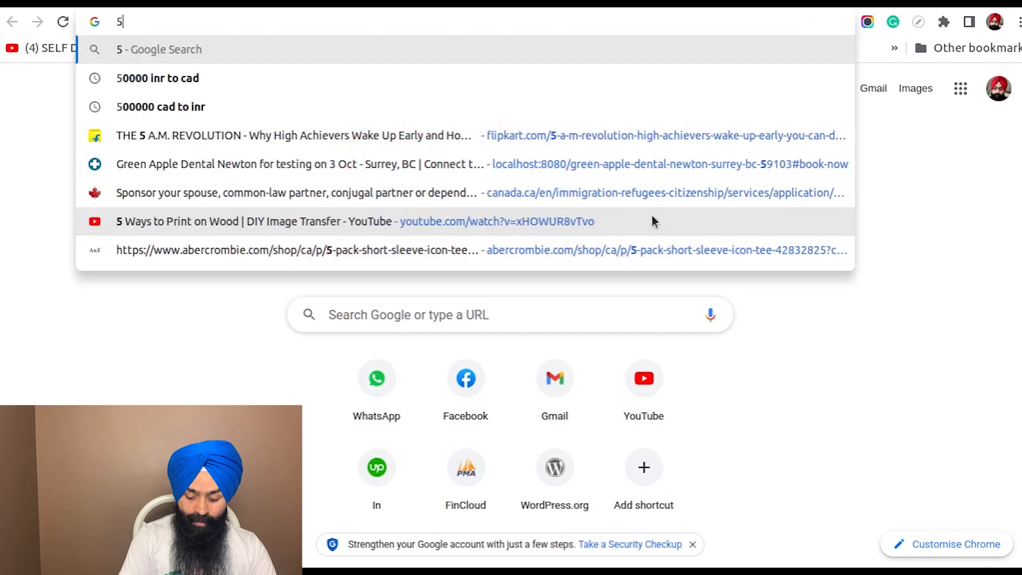
text(.5 inch to cm)
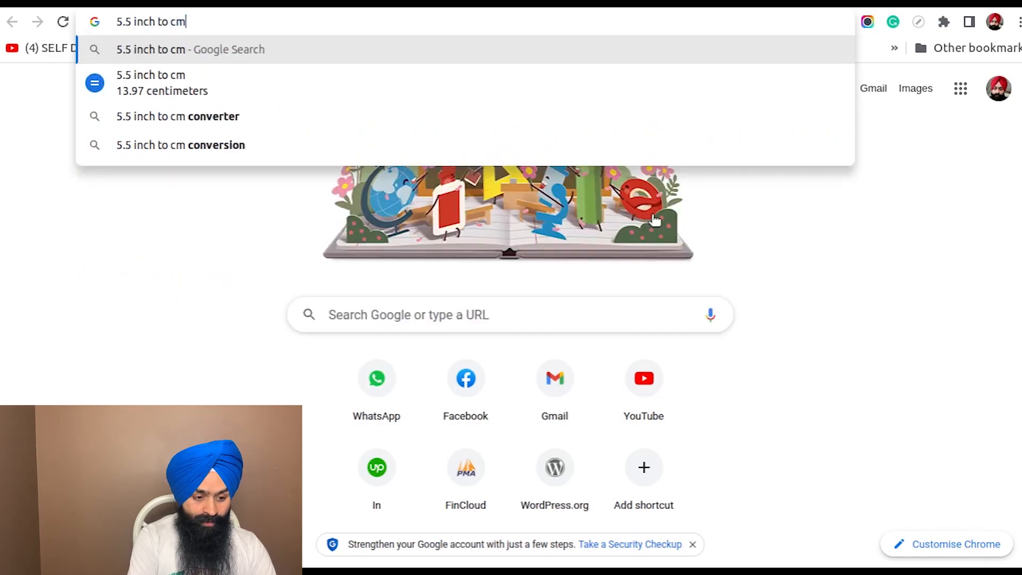
key(Return)
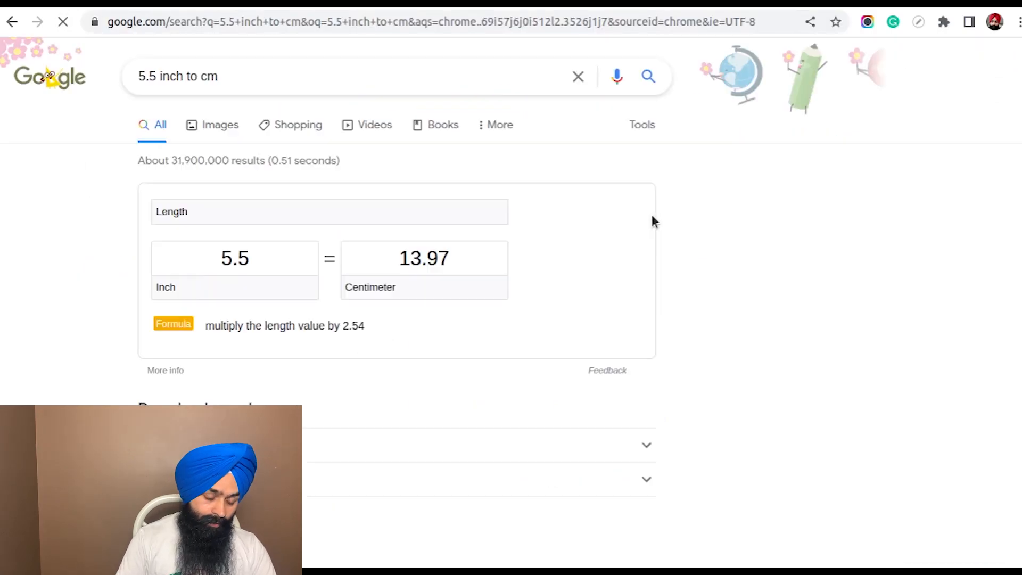
drag(395, 258, 488, 245)
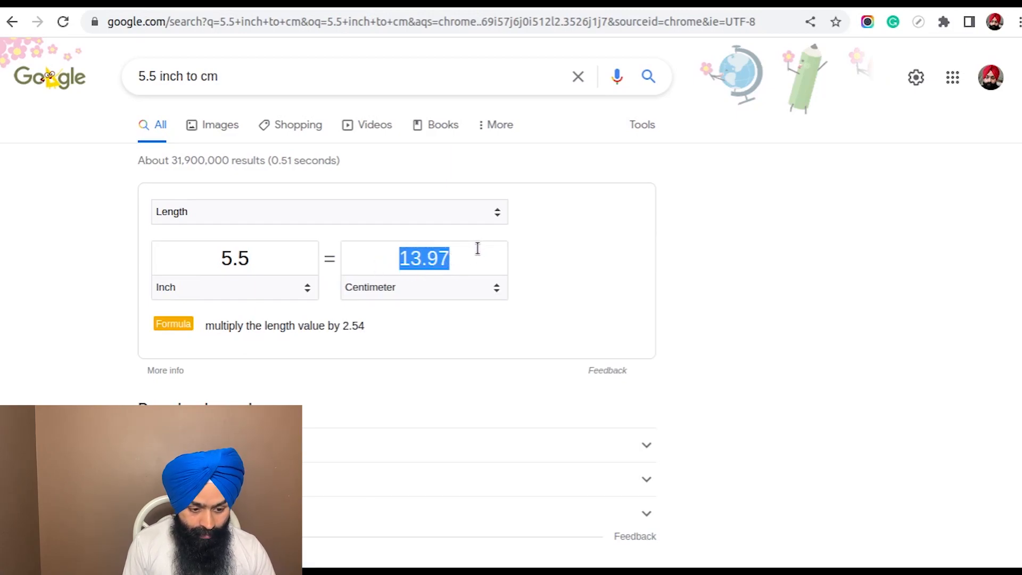
double_click(253, 259)
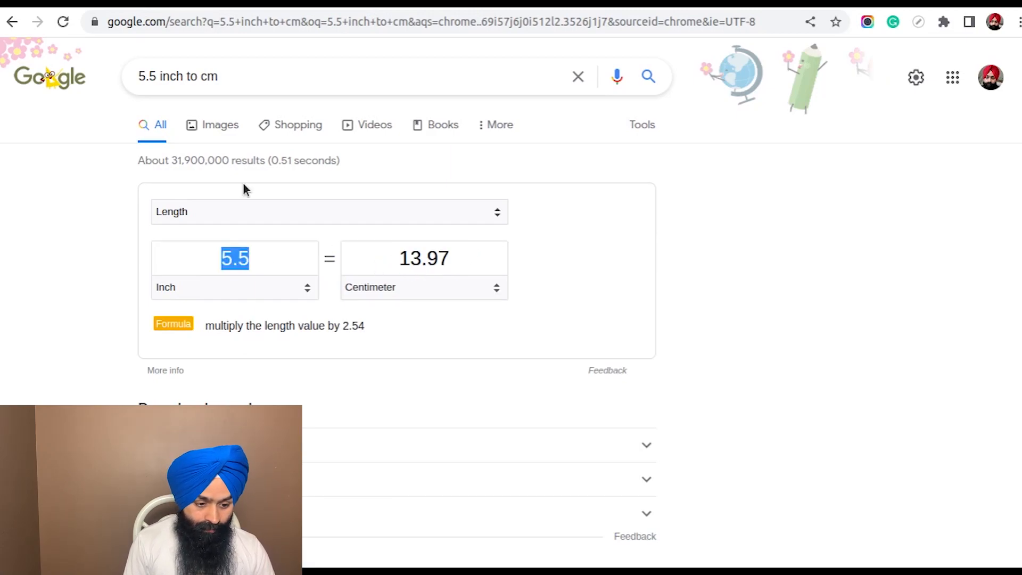
Change the search to "5.5 feet in cm" and copy the converted centimetre value
drag(226, 75, 158, 67)
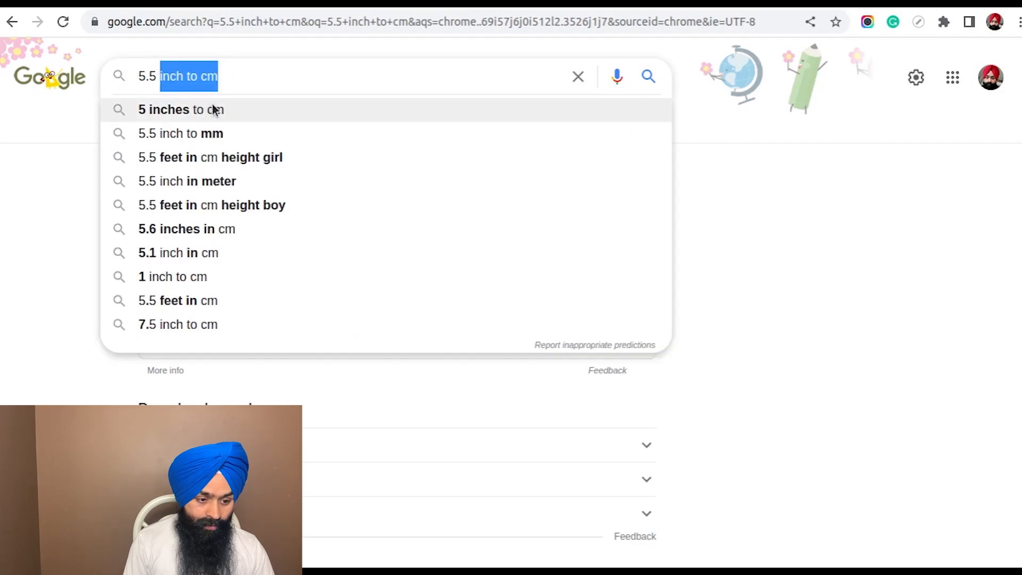
text(feet)
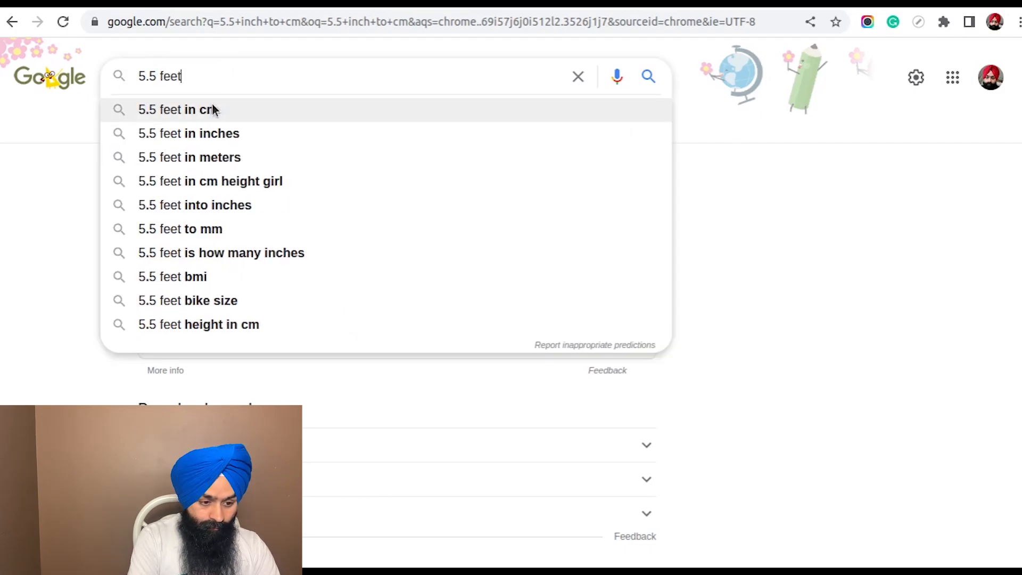
key(Down)
key(Up)
key(Return)
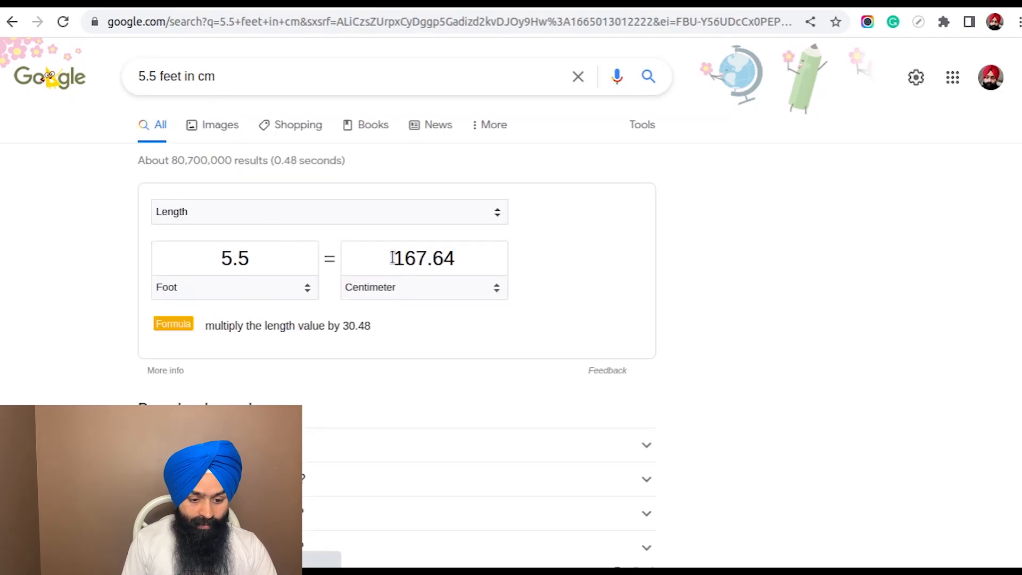
drag(393, 254, 463, 254)
key(ctrl+c)
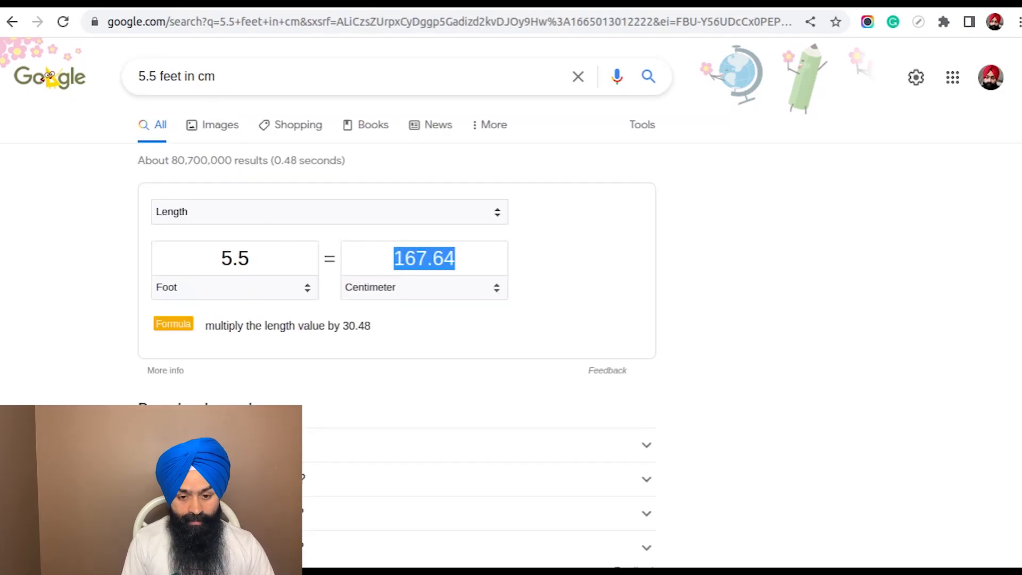
Return to the application form and set the height to 167 cm, without decimals
click(563, 3)
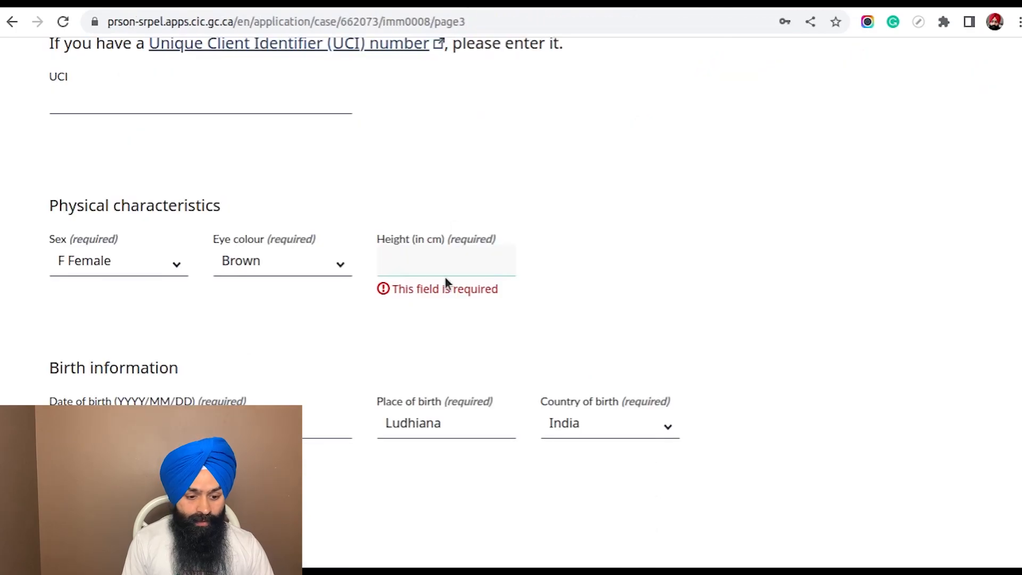
key(ctrl+v)
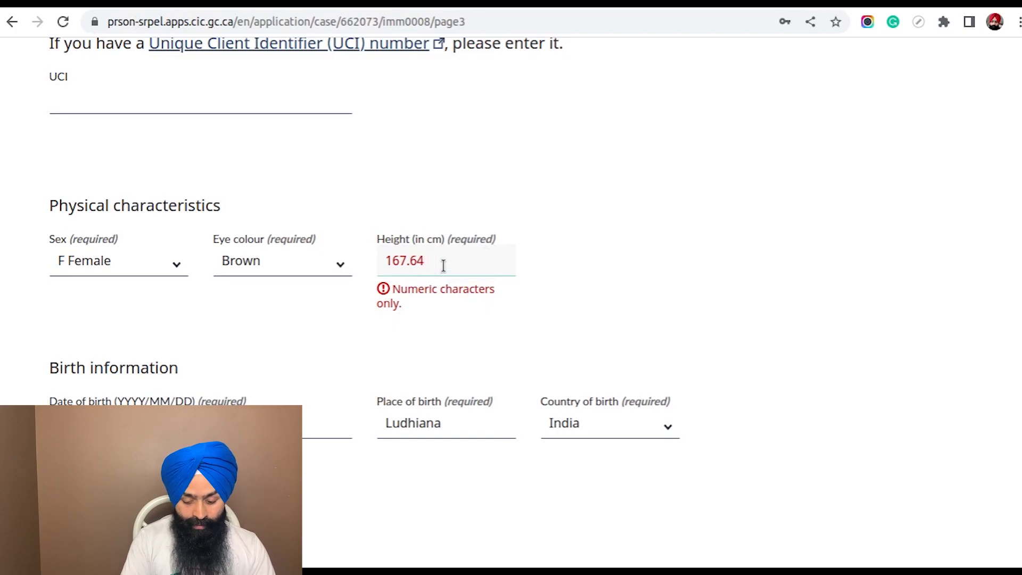
key(BackSpace)
key(BackSpace)
key(BackSpace)
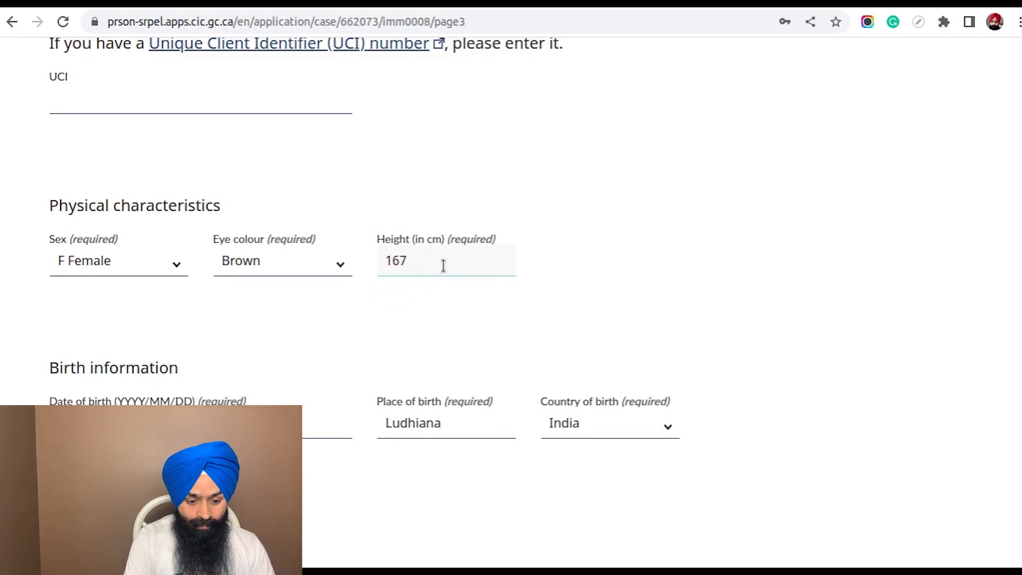
click(794, 233)
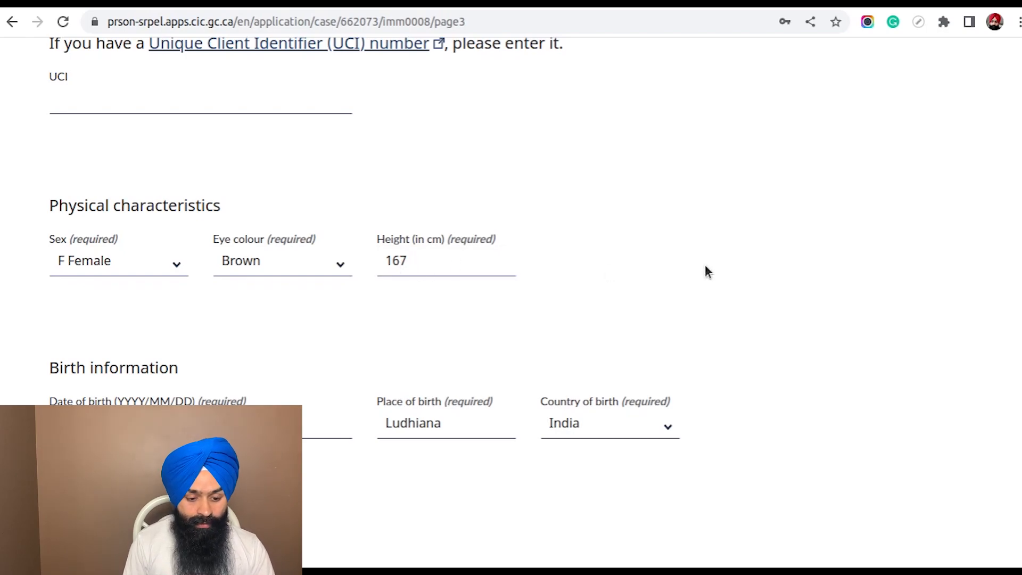
Save the completed personal details page and continue to the contact information page
scroll(833, 267, down, 15)
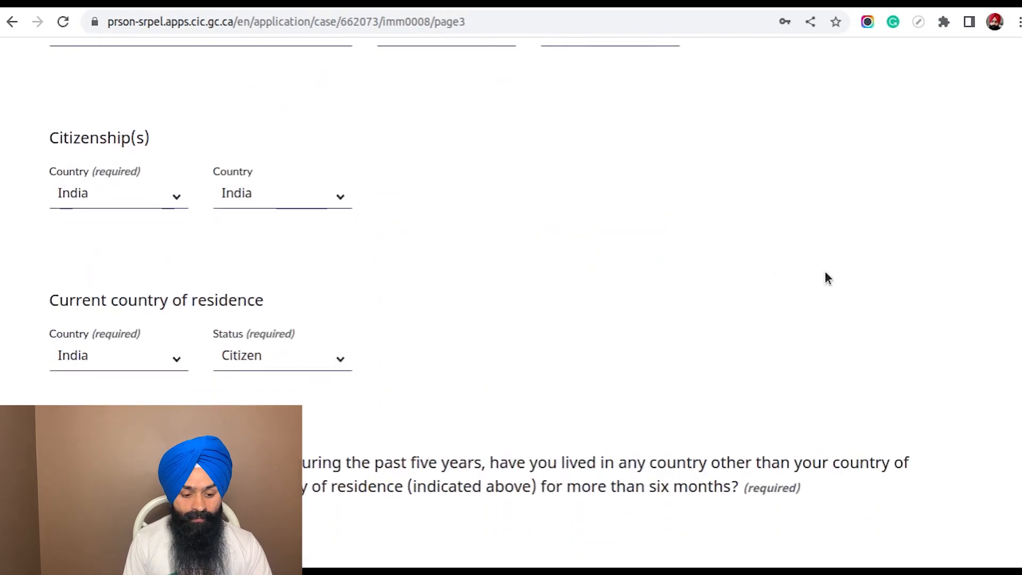
scroll(825, 278, down, 10)
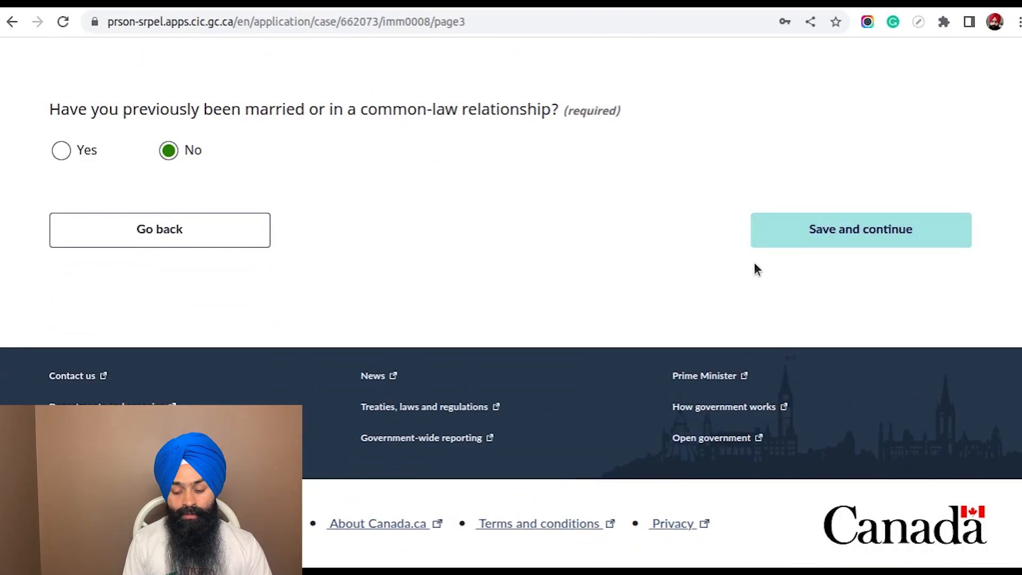
scroll(698, 285, up, 10)
scroll(698, 288, down, 5)
scroll(695, 284, down, 5)
click(884, 229)
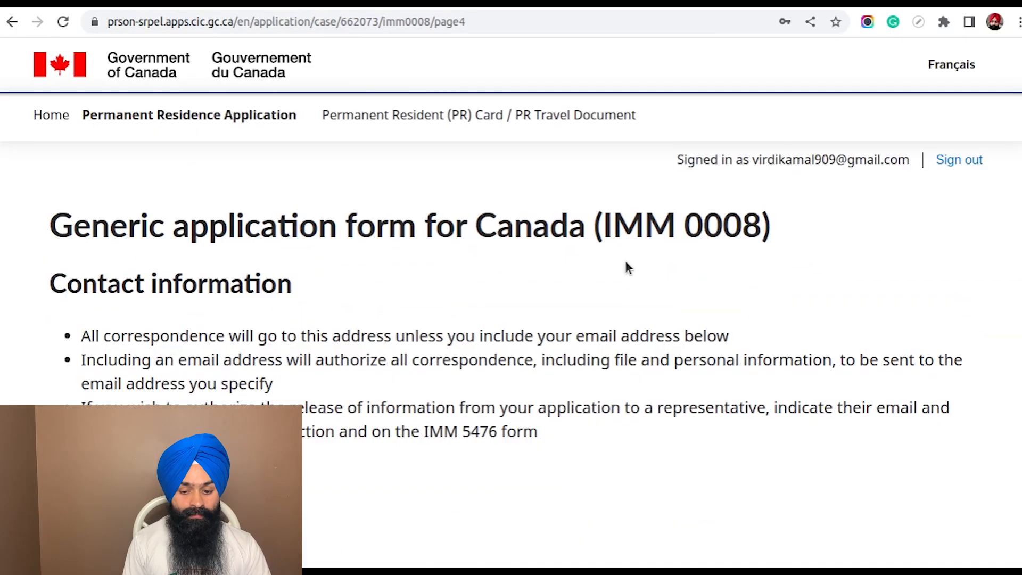
scroll(622, 260, down, 3)
scroll(620, 252, up, 3)
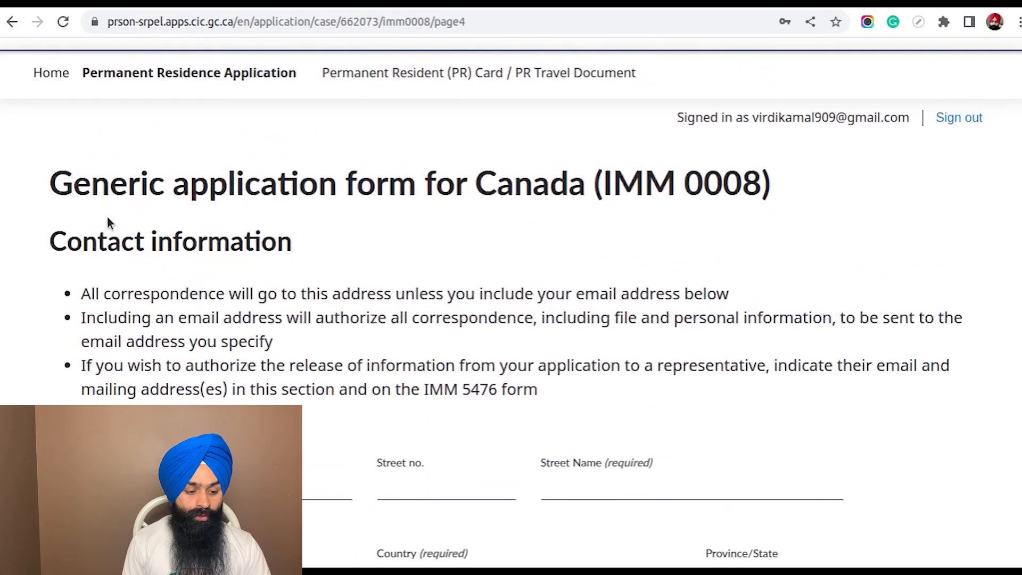
Review the correspondence instructions and the current mailing address fields on the contact information page
scroll(509, 202, down, 5)
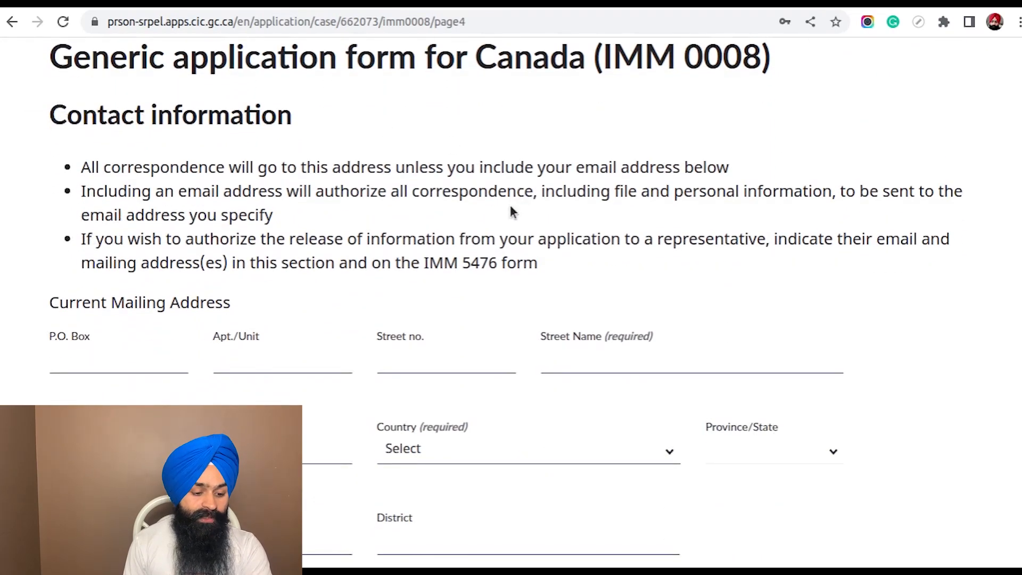
scroll(507, 204, up, 2)
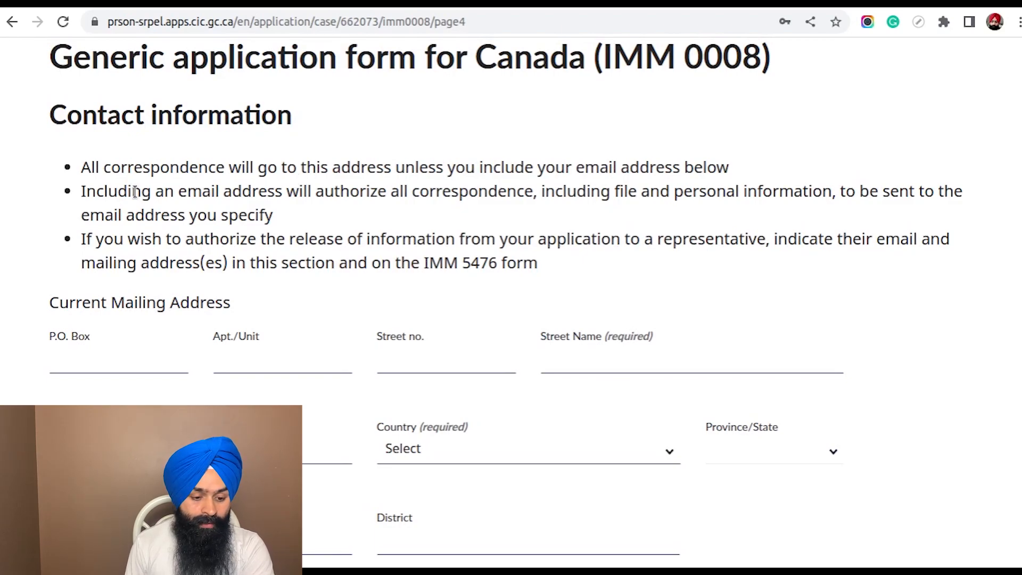
drag(77, 168, 407, 169)
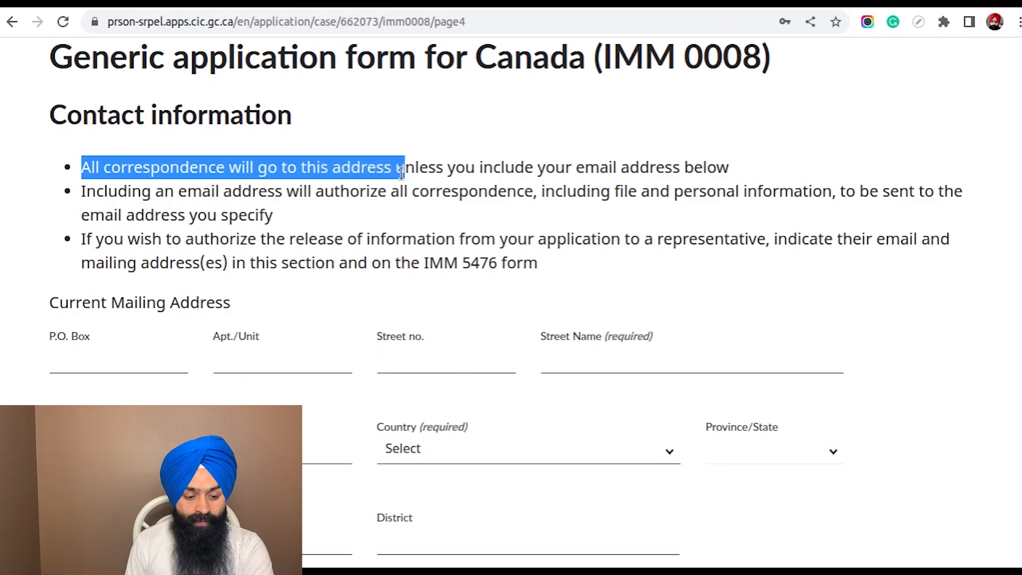
click(426, 171)
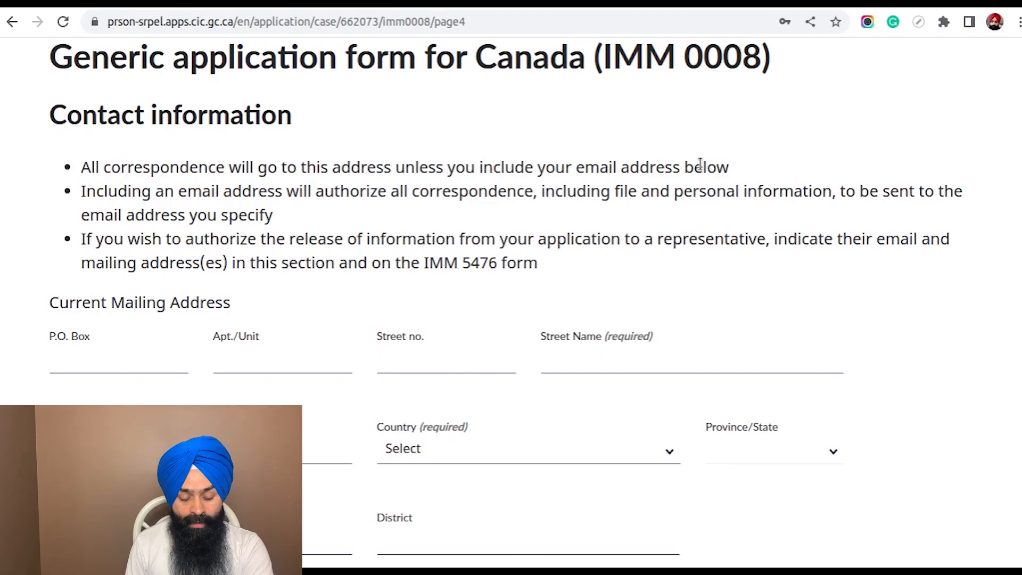
scroll(692, 155, down, 2)
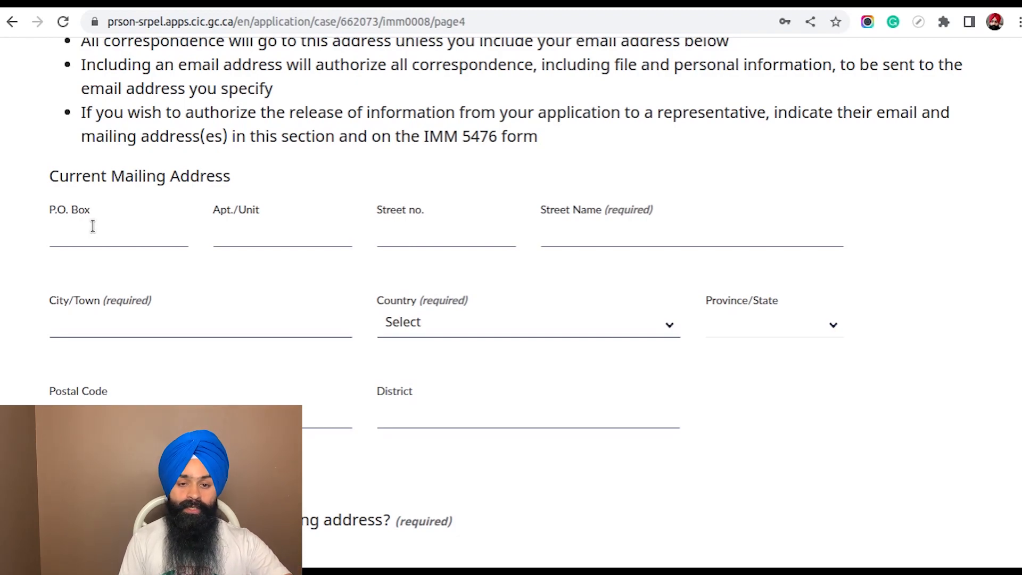
scroll(93, 226, down, 4)
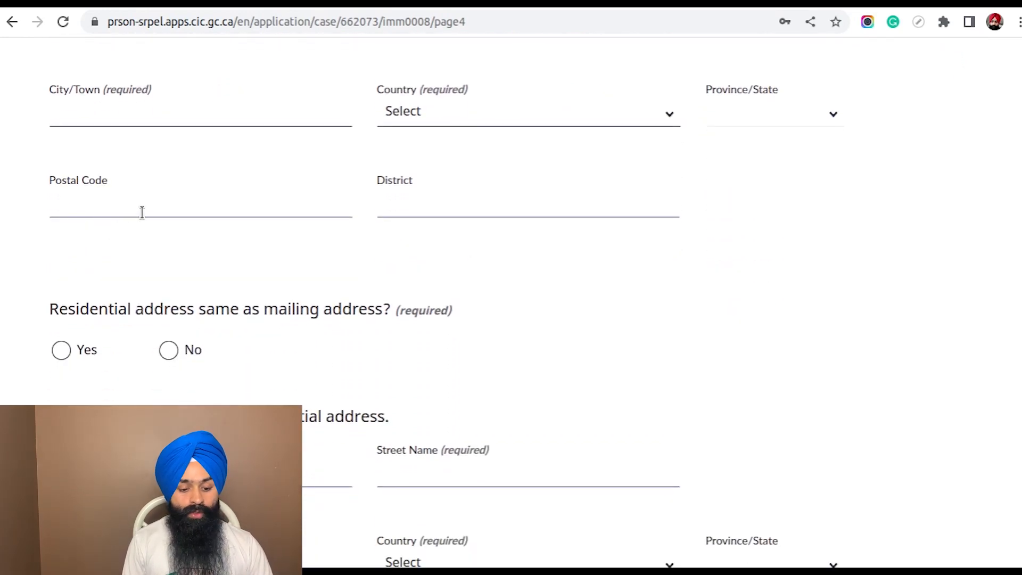
scroll(136, 209, up, 3)
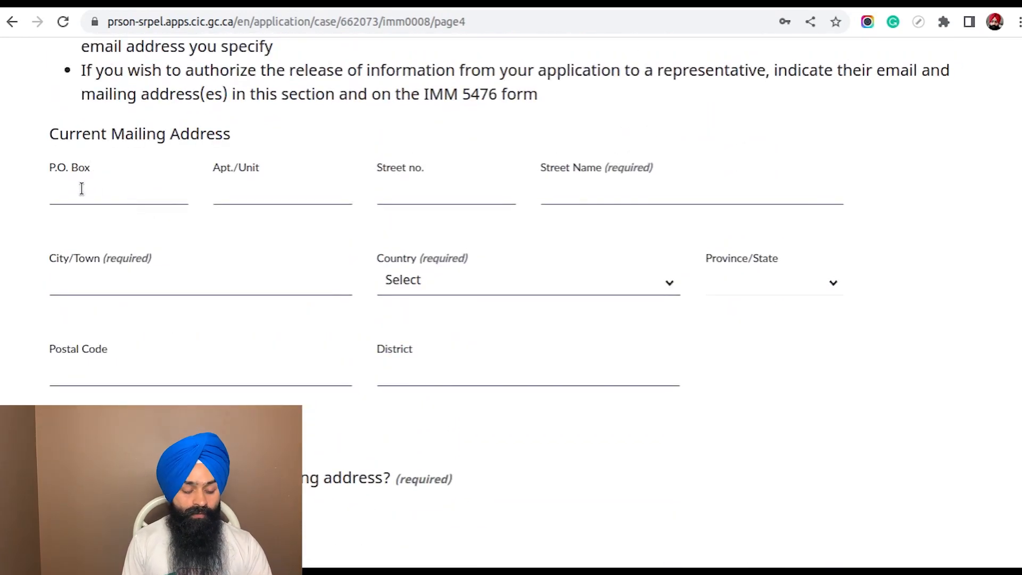
Enter the P.O. box, apartment/unit, street number and city in the current mailing address
click(81, 189)
text(13452)
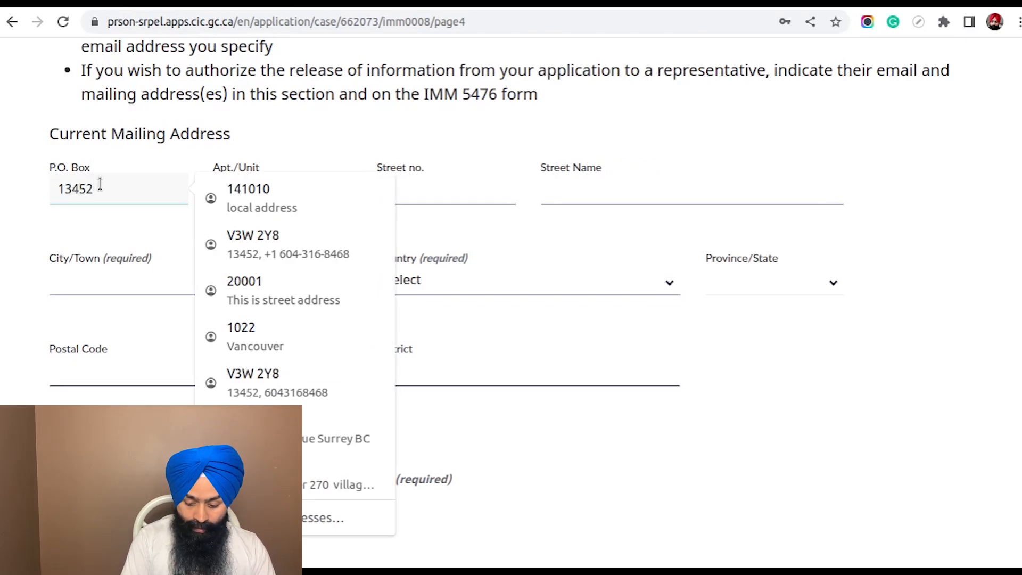
key(Tab)
key(Tab)
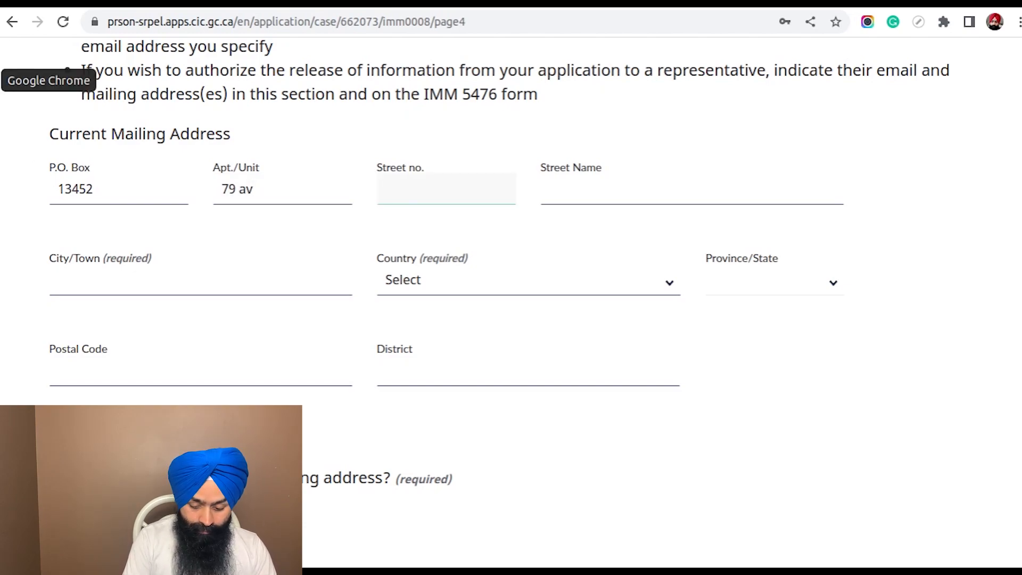
text(80)
key(Tab)
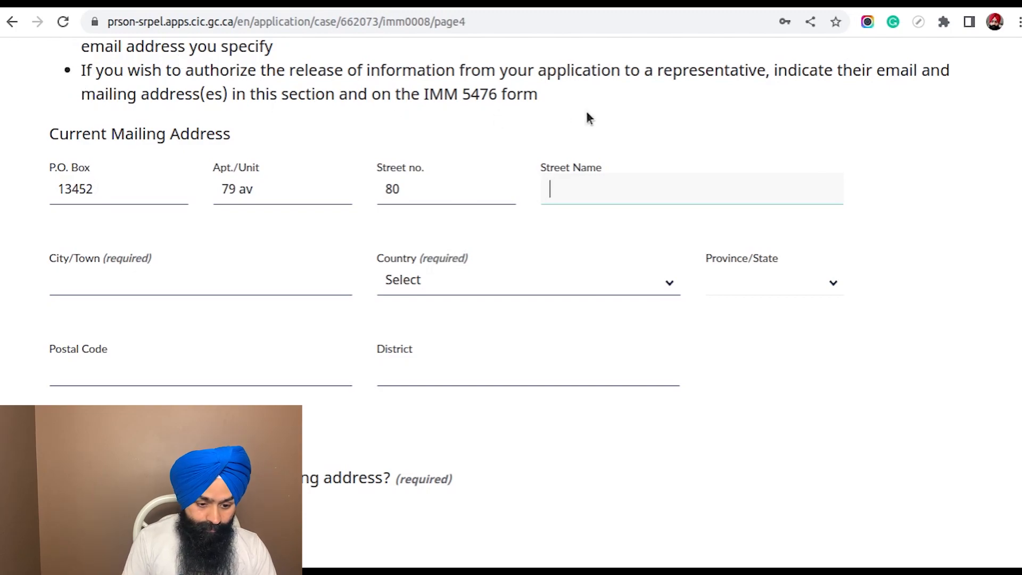
click(277, 289)
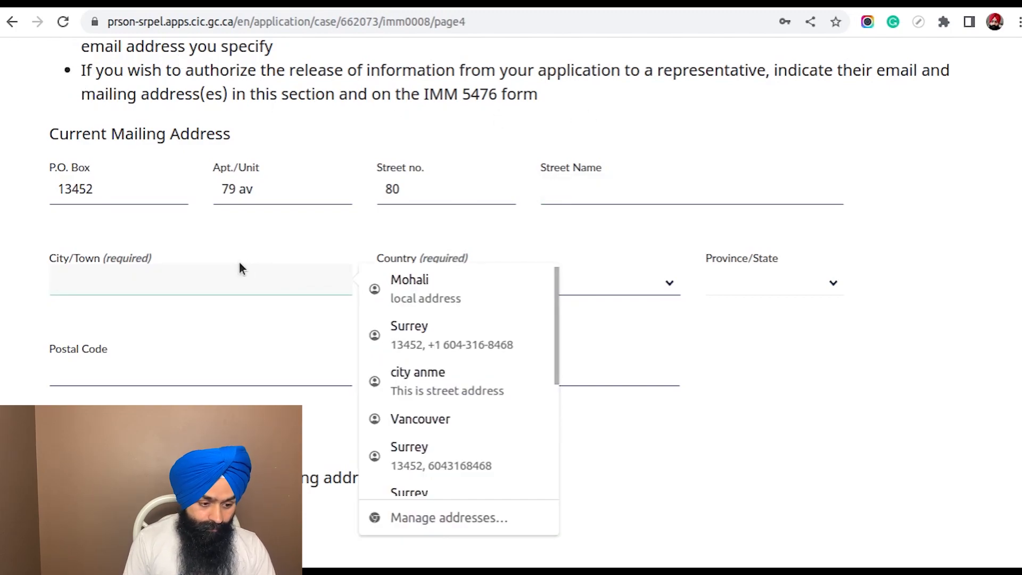
text(Surrey)
click(393, 267)
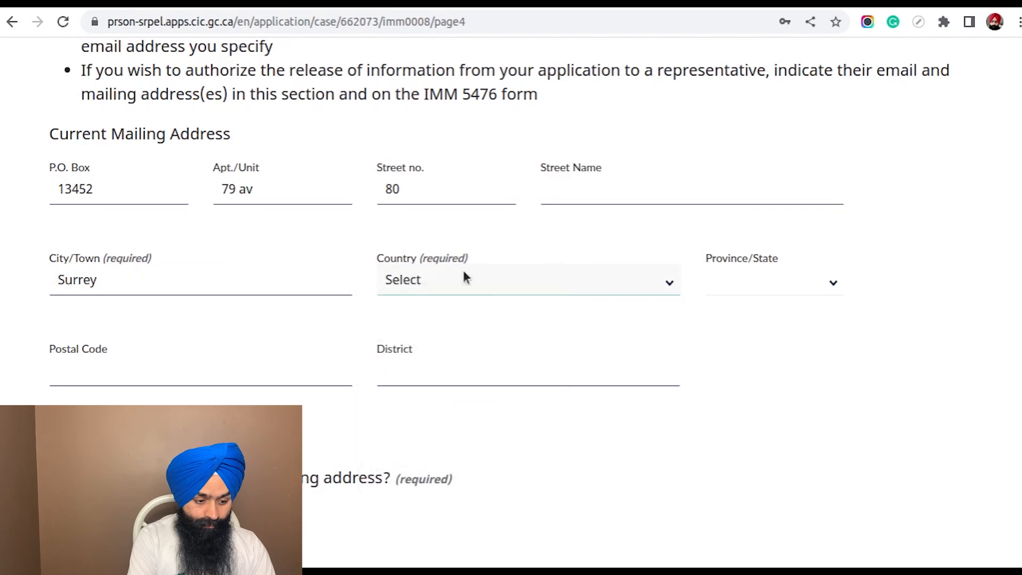
click(490, 283)
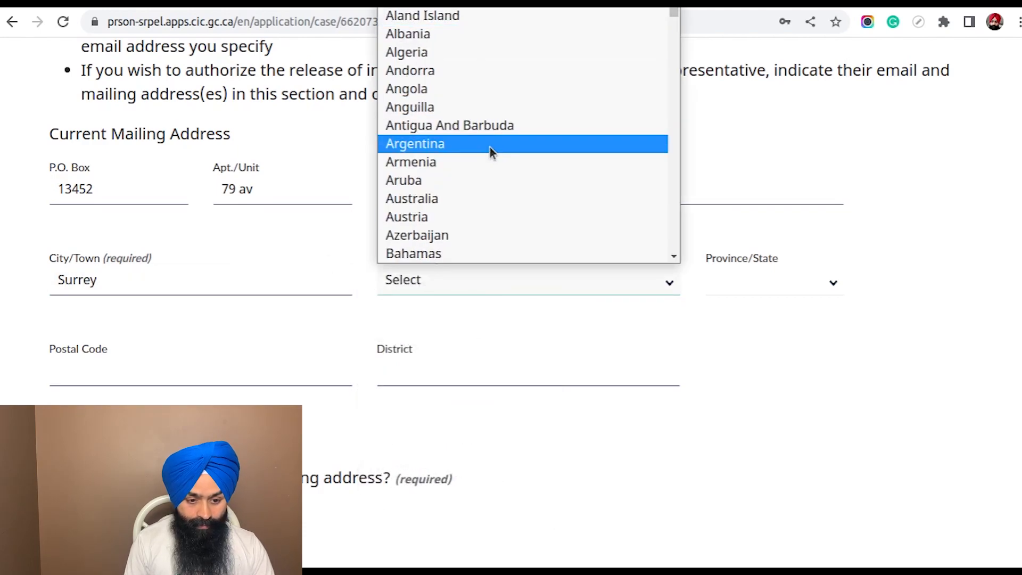
text(bri)
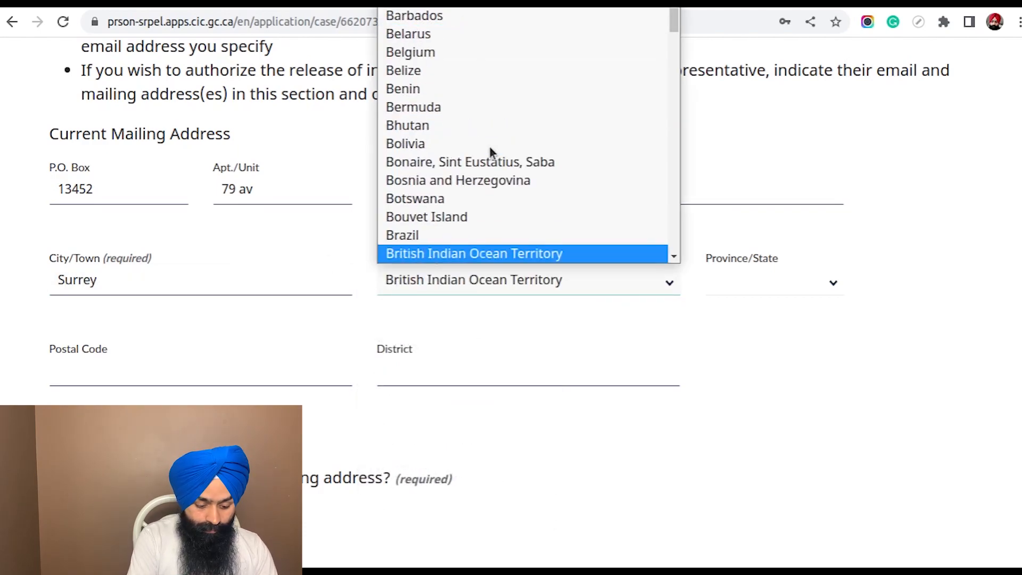
click(222, 279)
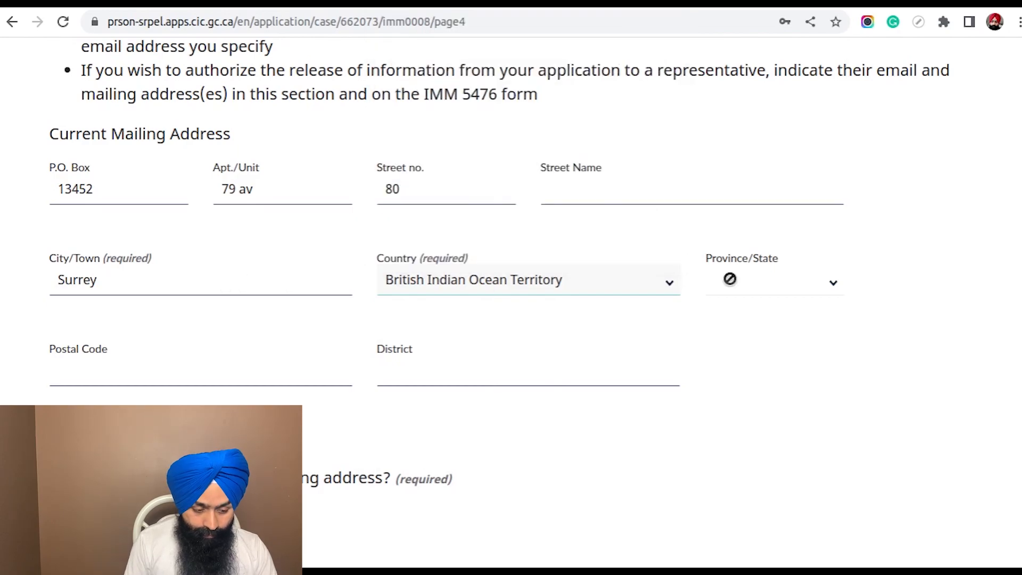
Set the mailing address country to Canada and the province to BC
click(574, 282)
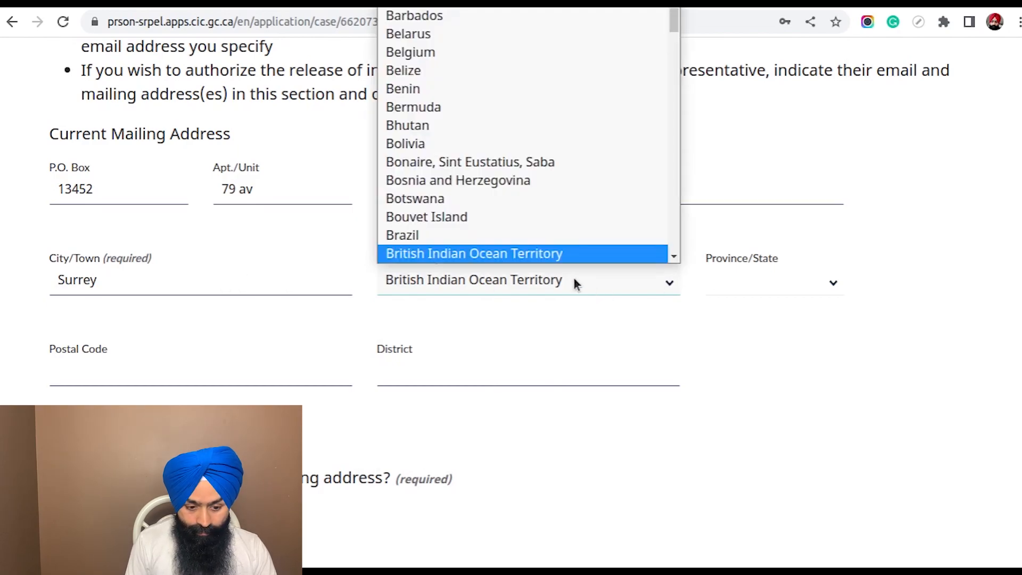
text(can)
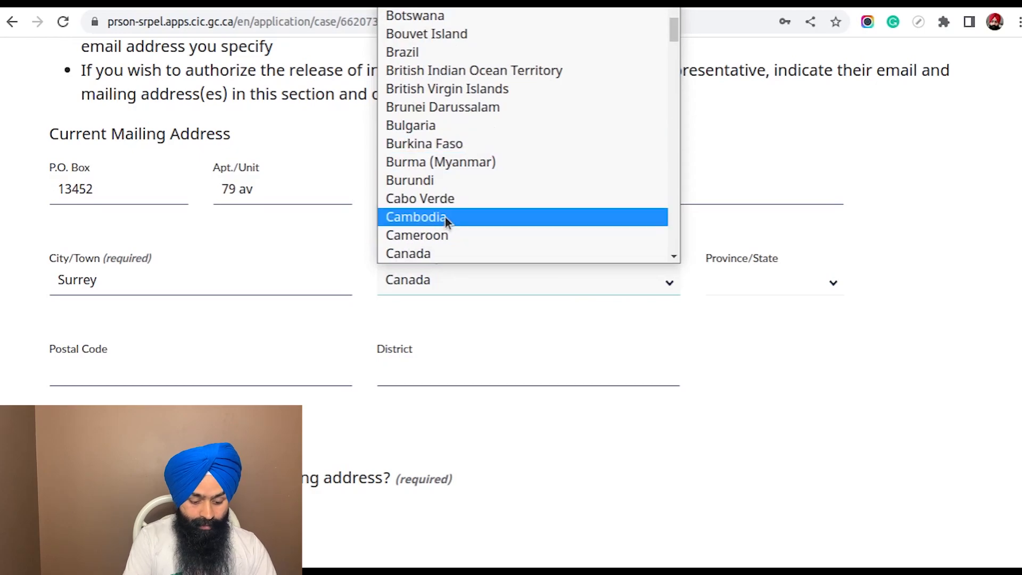
click(447, 253)
click(754, 278)
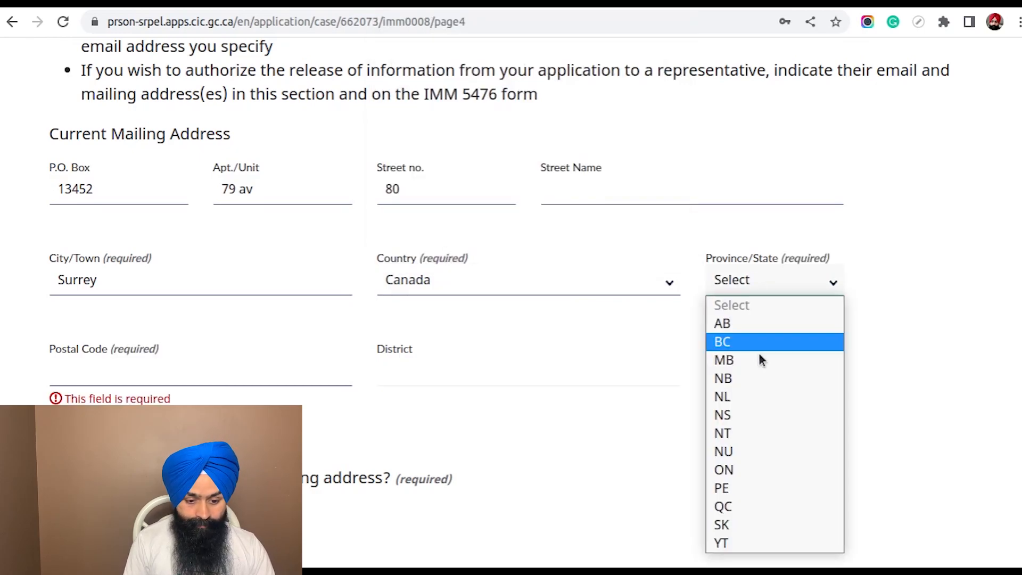
click(745, 342)
Fill in the mailing address postal code with a saved autofill suggestion
scroll(563, 312, down, 2)
click(82, 247)
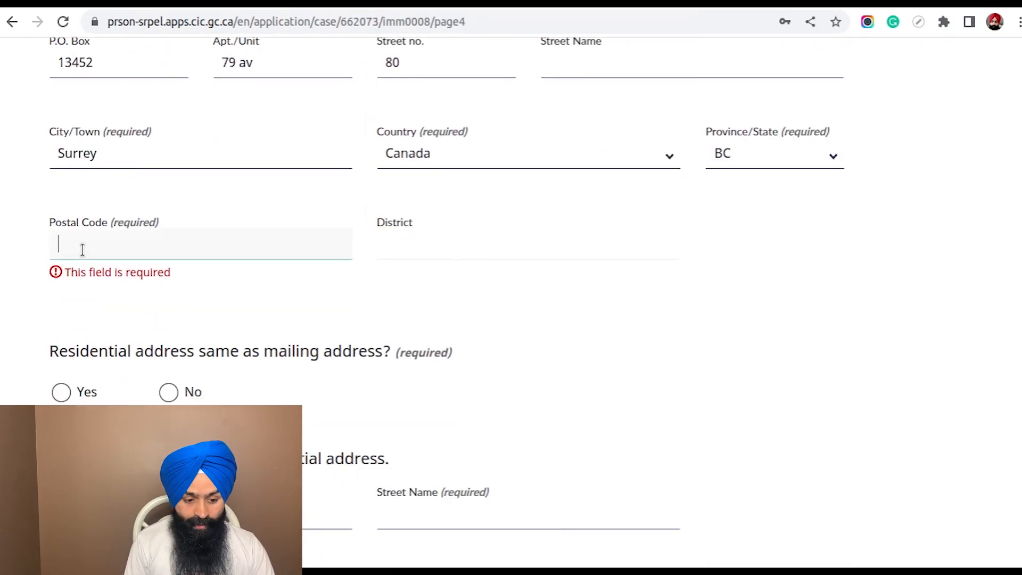
text(V)
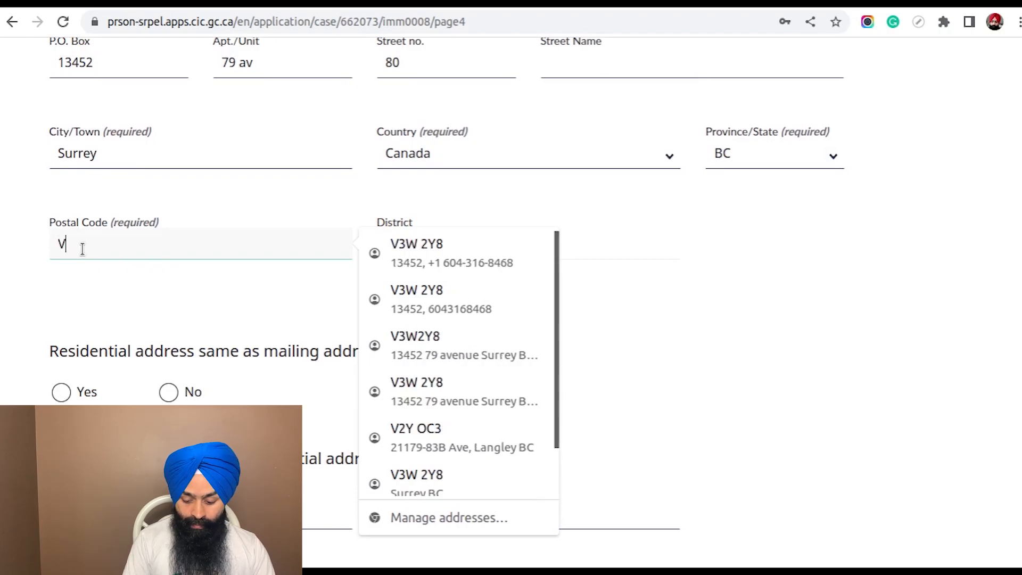
click(452, 254)
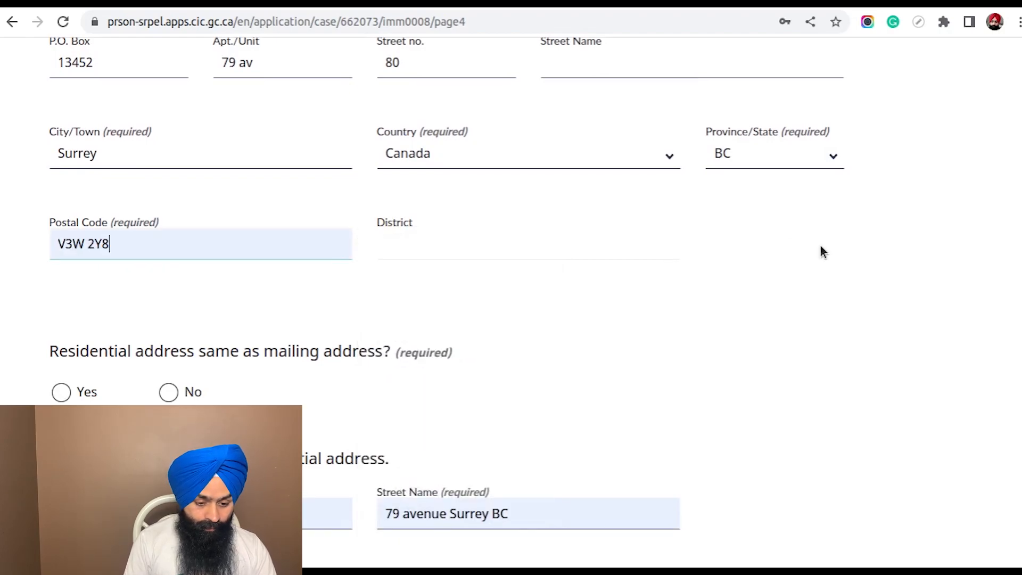
Answer Yes to the residential address being the same as the mailing address
scroll(488, 229, down, 3)
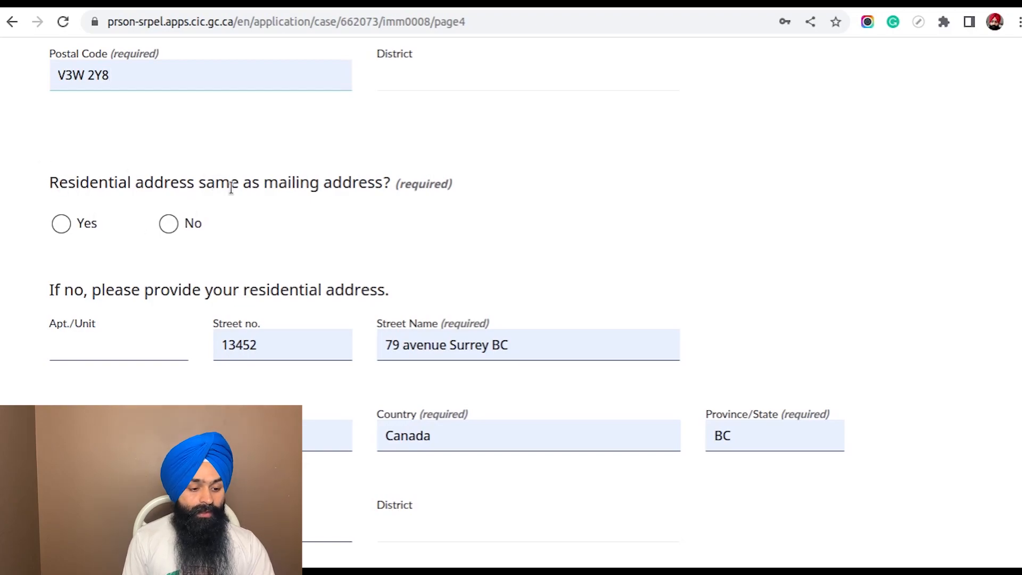
click(61, 224)
scroll(394, 211, down, 3)
scroll(287, 226, up, 3)
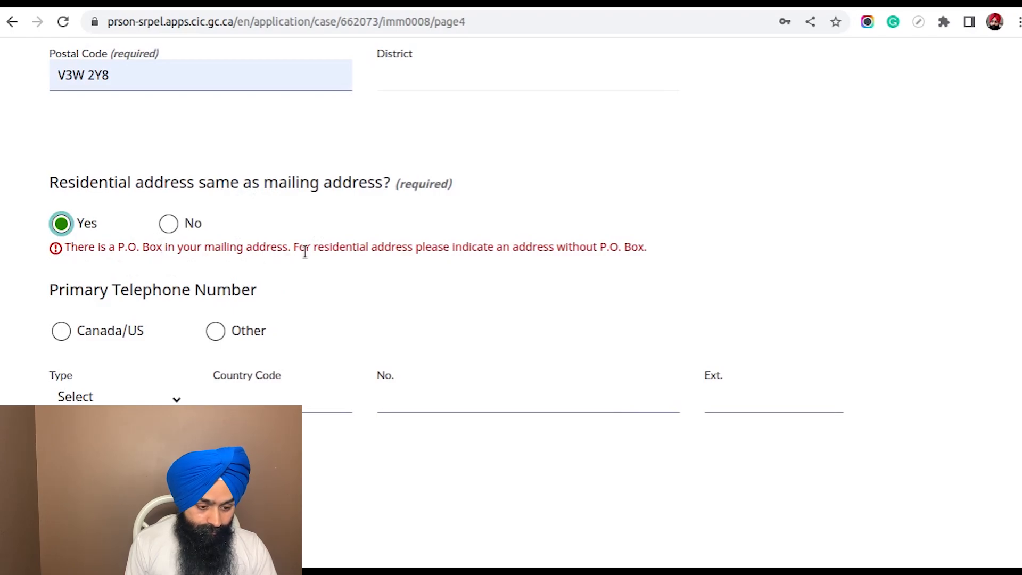
Clear the P.O. Box entry from the current mailing address
scroll(292, 253, up, 7)
drag(98, 274, 62, 273)
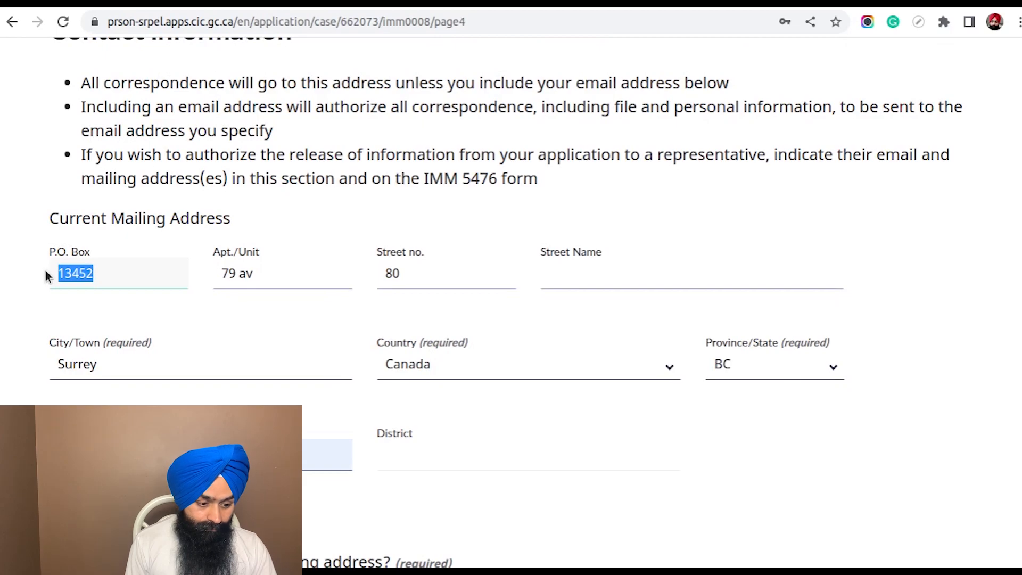
key(BackSpace)
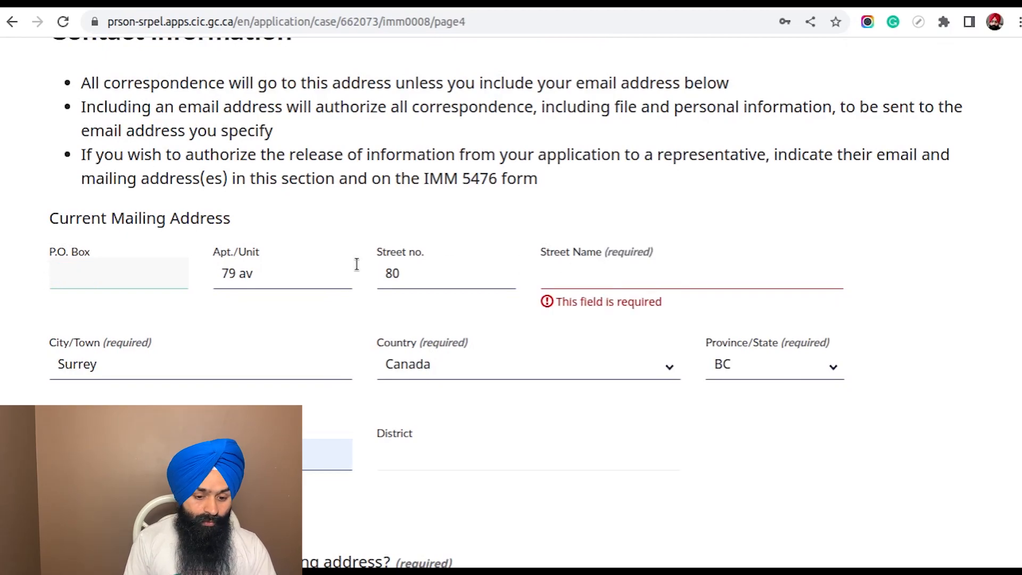
click(367, 189)
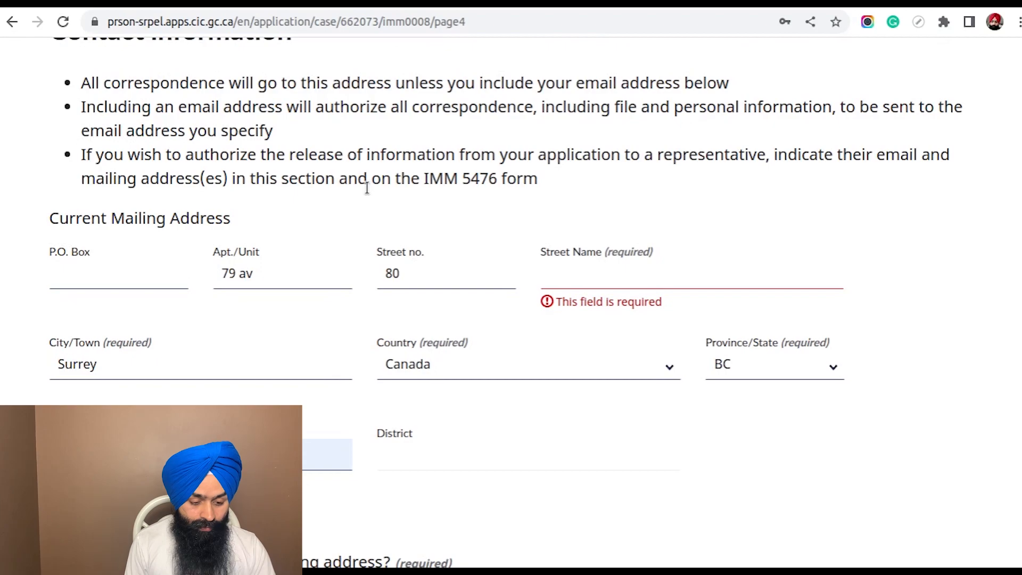
Fill in the required street name field of the current mailing address
scroll(367, 188, down, 2)
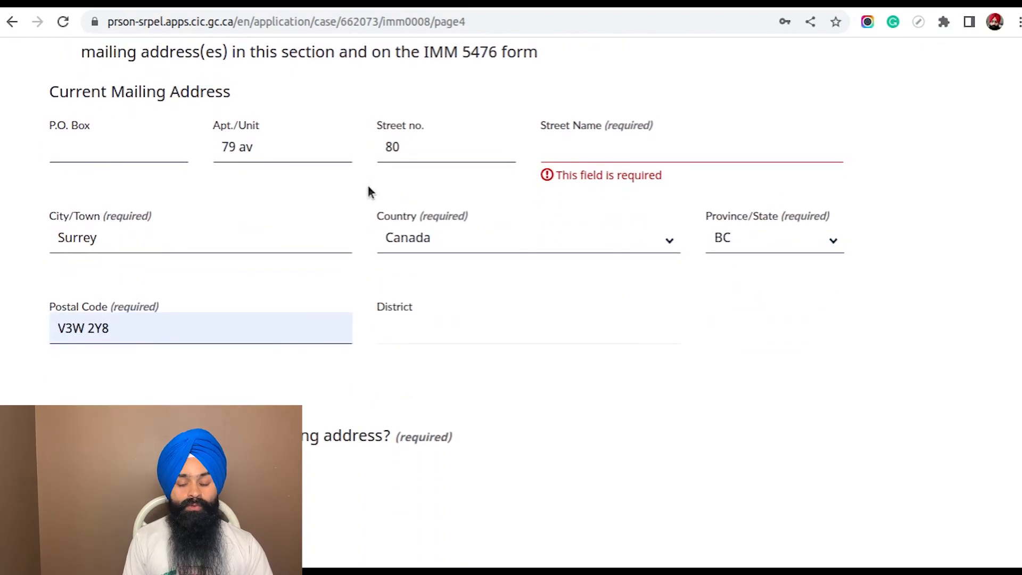
click(568, 153)
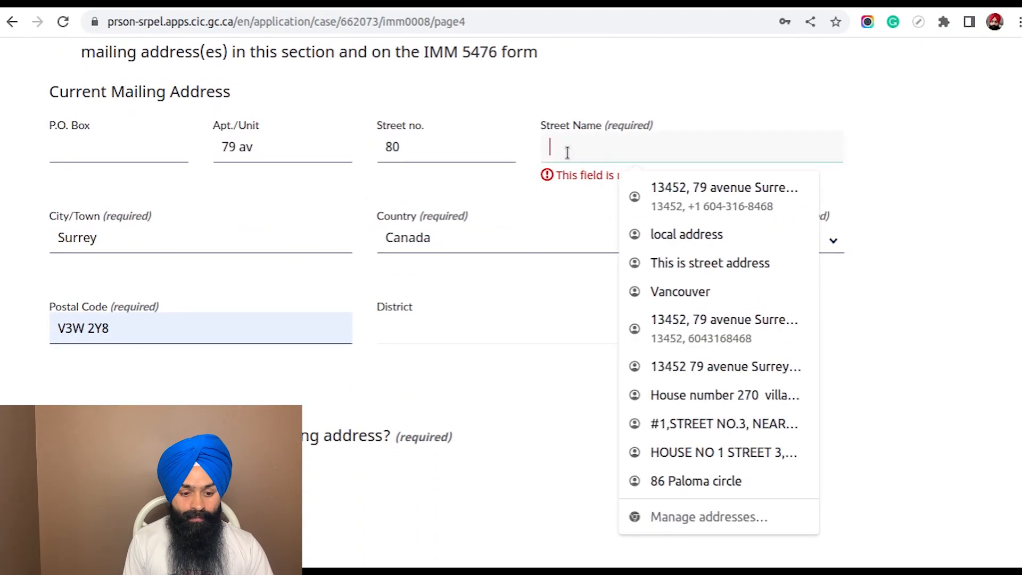
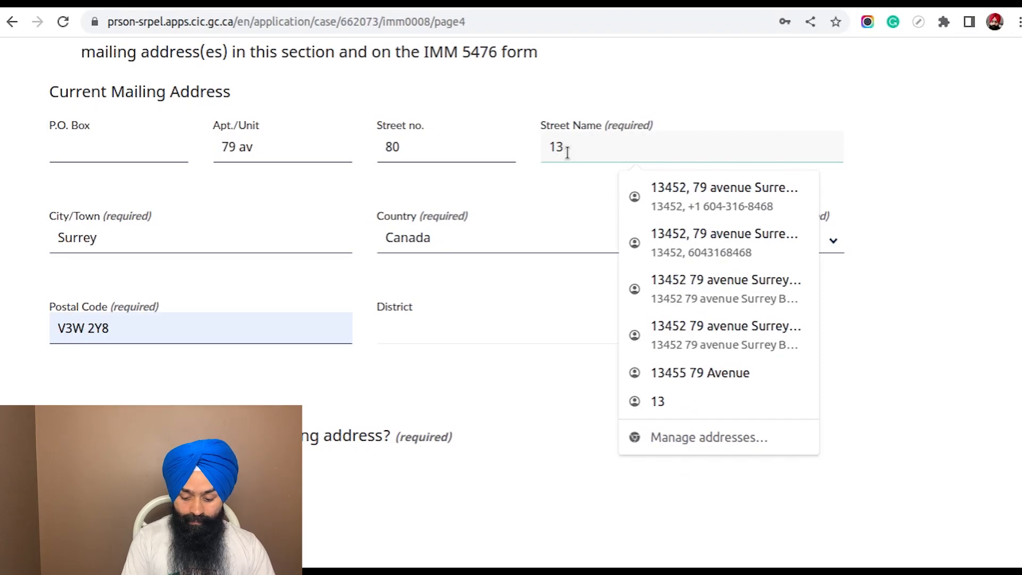
Mark the primary telephone number as Canada/US and set its type to Cellular
scroll(538, 312, down, 5)
scroll(446, 221, down, 1)
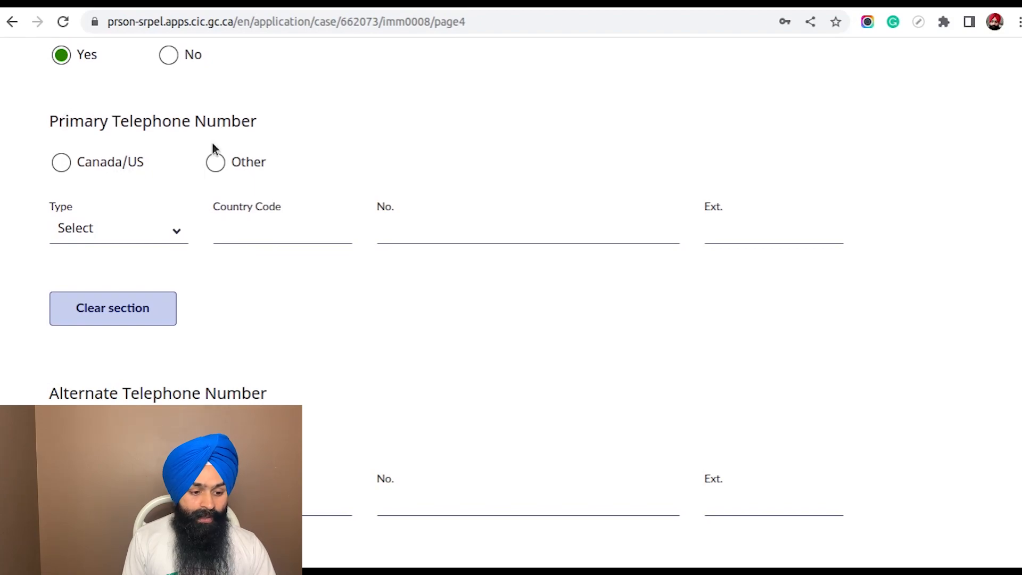
click(62, 163)
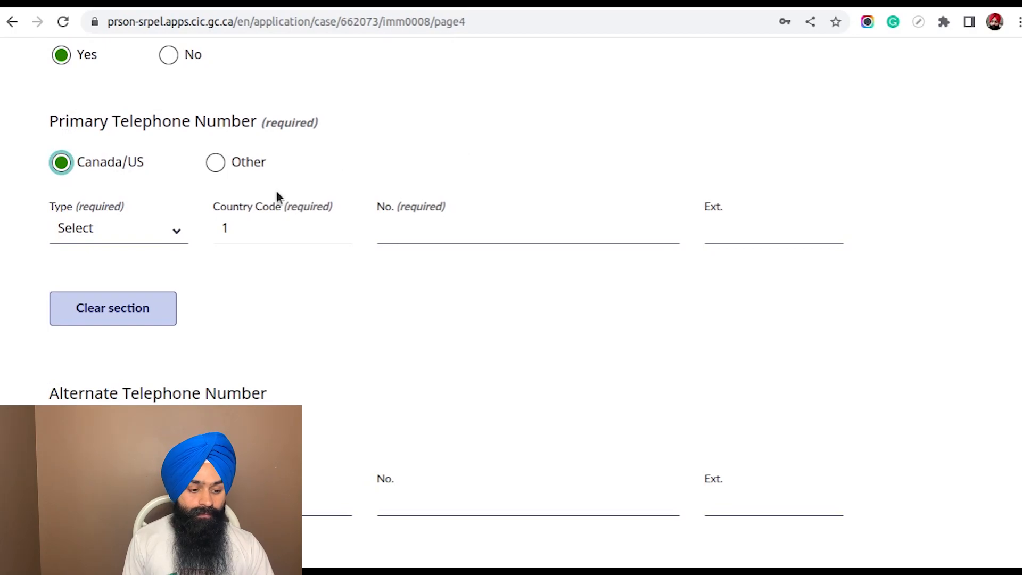
click(137, 232)
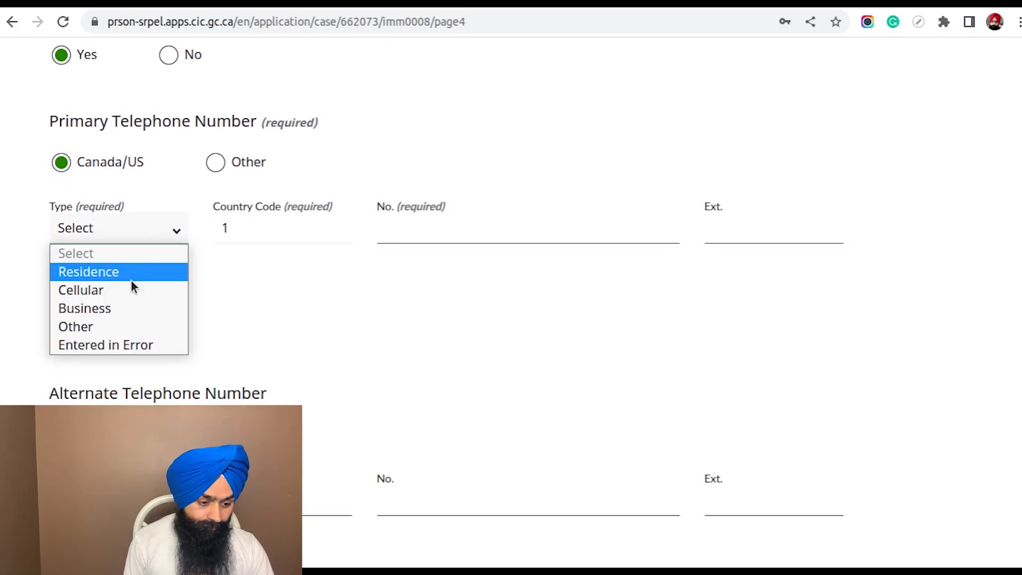
click(128, 309)
click(124, 228)
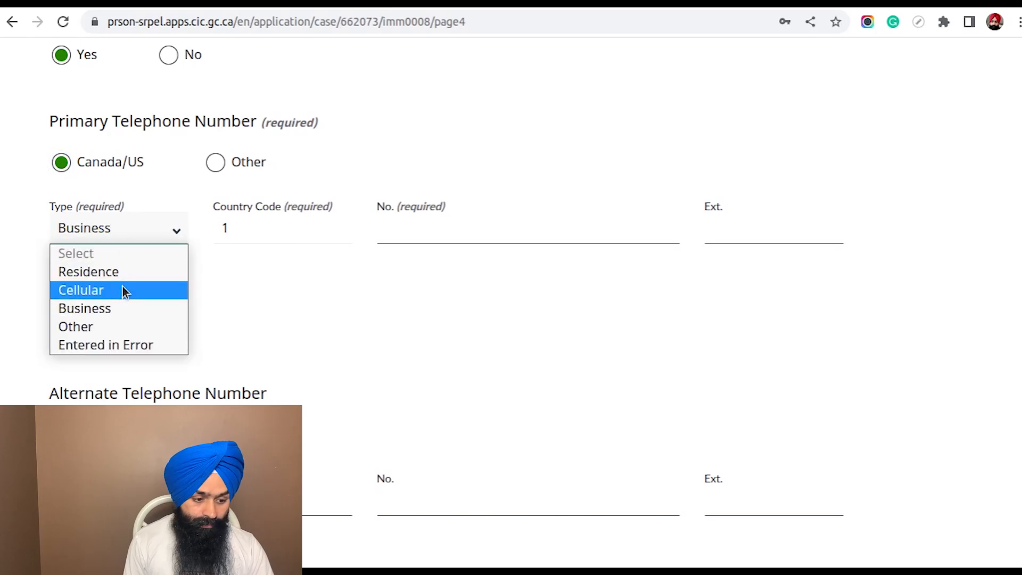
click(123, 289)
Enter the applicant's cell phone number as the primary telephone number
click(431, 228)
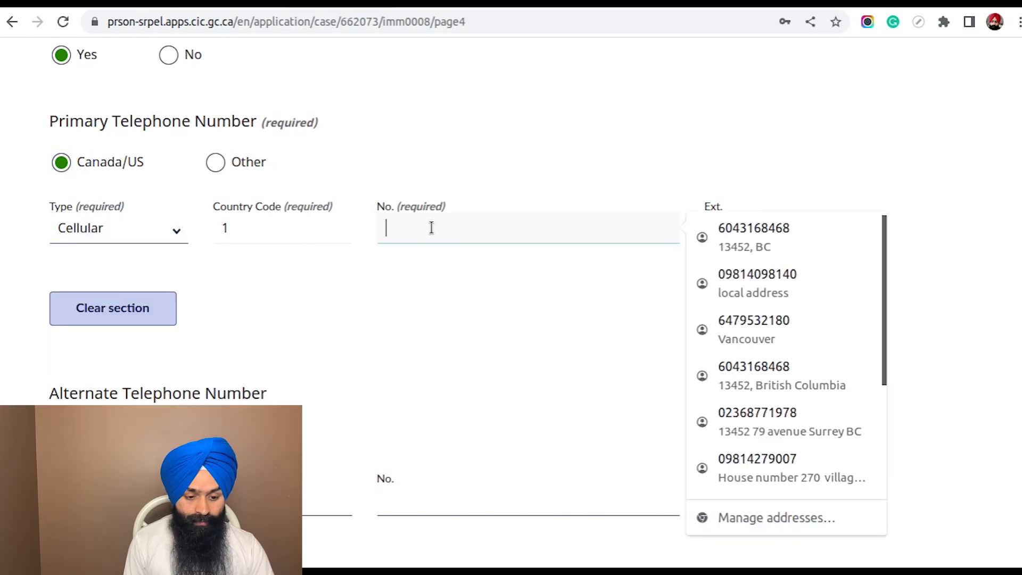
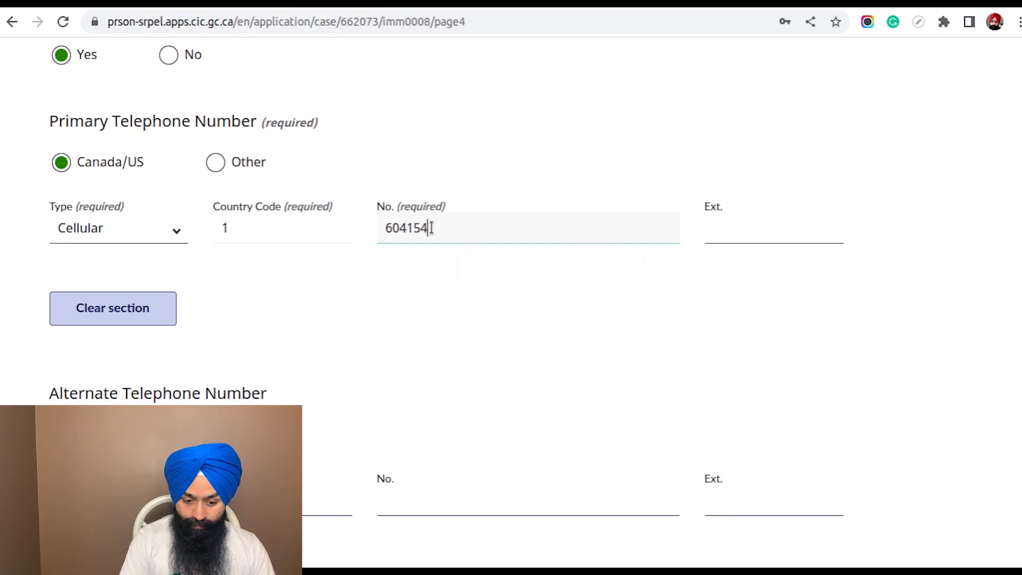
click(588, 283)
Mark the alternate telephone number as Other, with type Cellular and country code 91
scroll(559, 266, down, 3)
scroll(207, 200, down, 3)
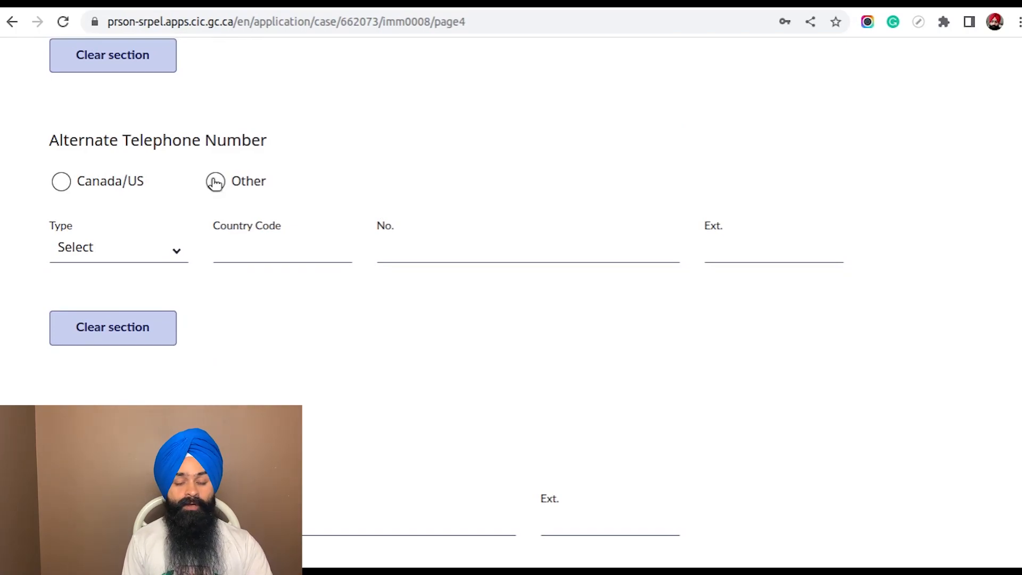
click(216, 182)
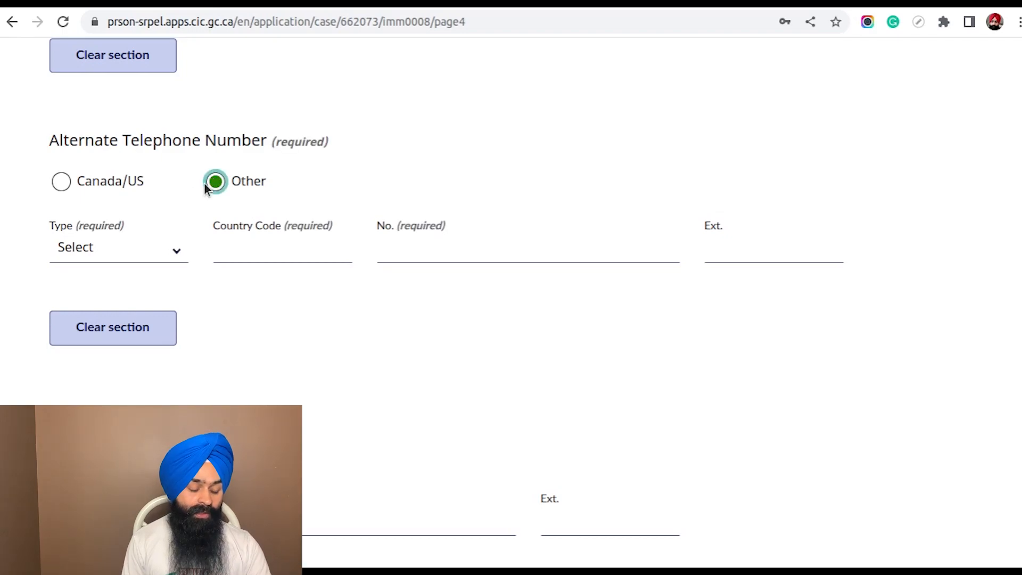
click(143, 255)
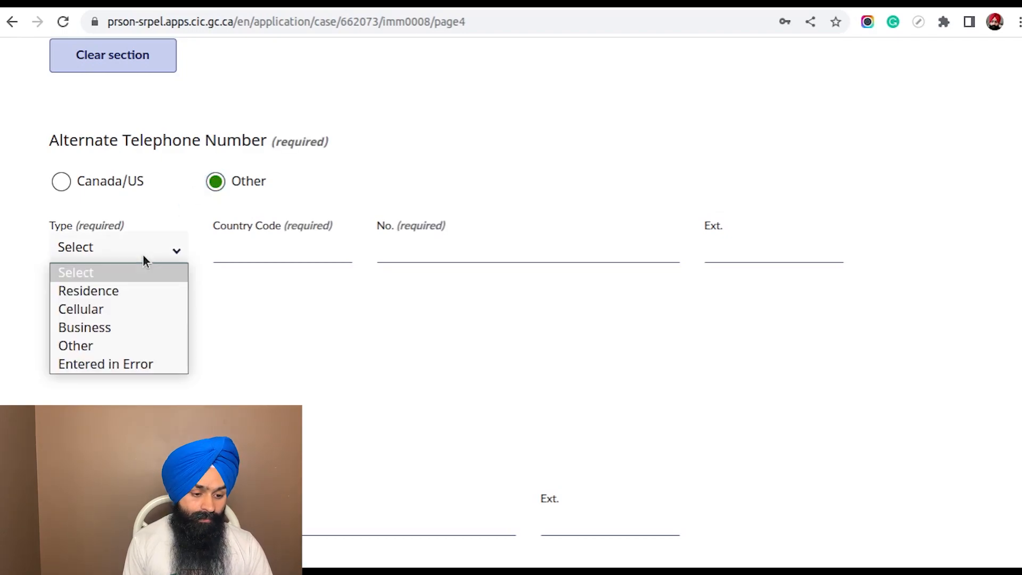
click(133, 309)
click(249, 251)
text(91)
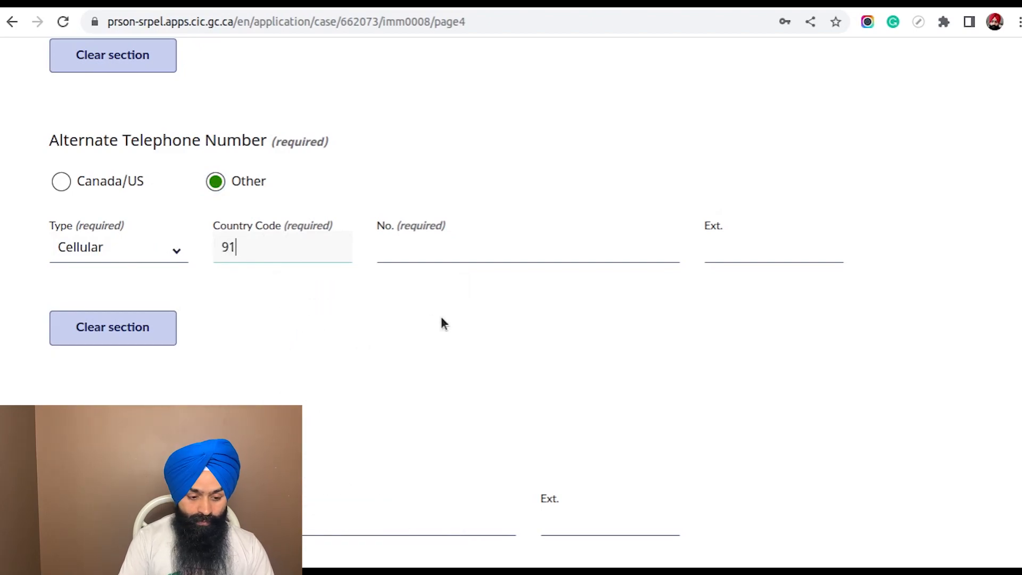
Enter the applicant's alternate telephone number
click(407, 252)
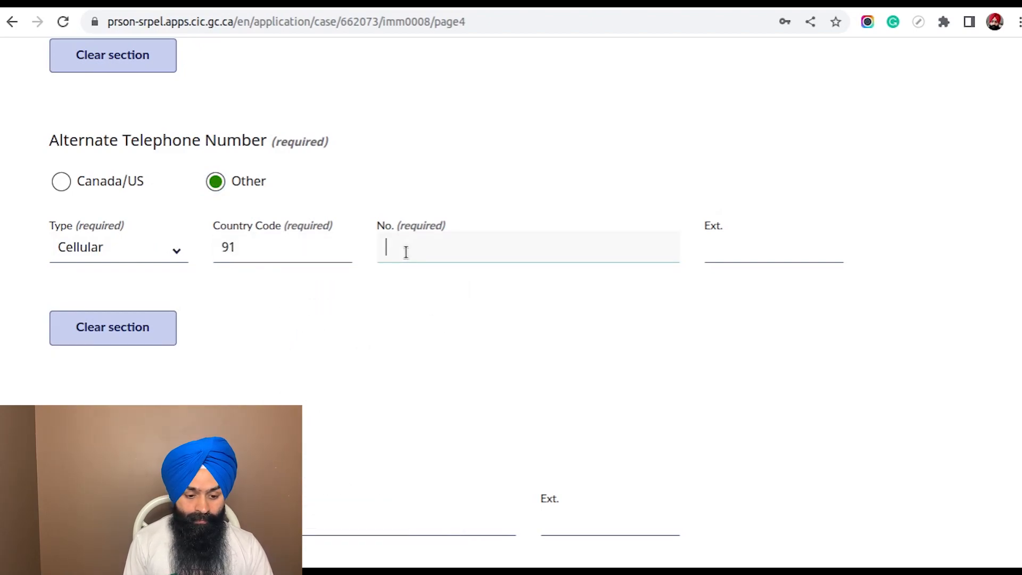
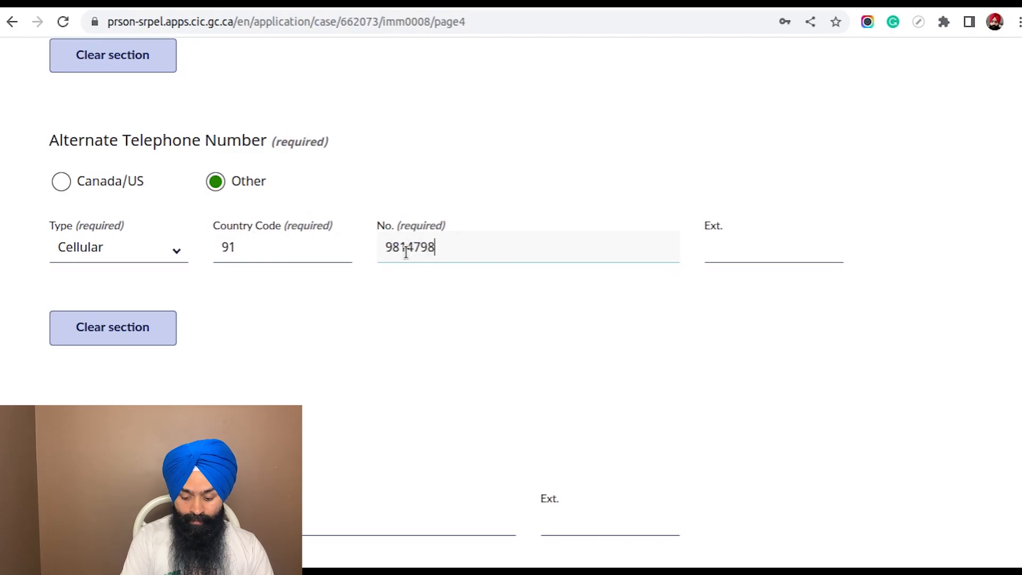
click(455, 344)
Answer Yes to being contacted through the email address used for this account
scroll(458, 320, down, 5)
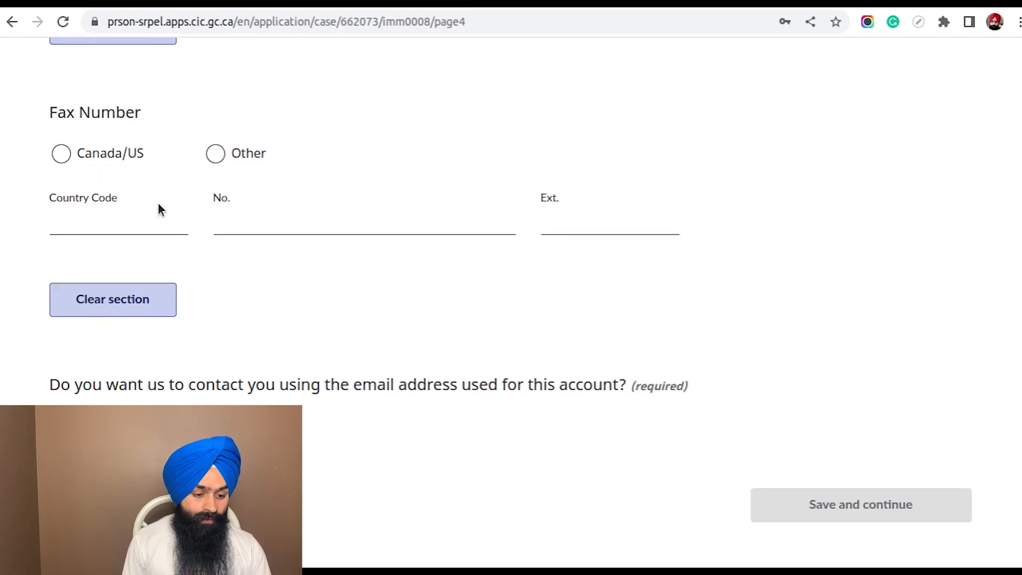
scroll(157, 205, down, 4)
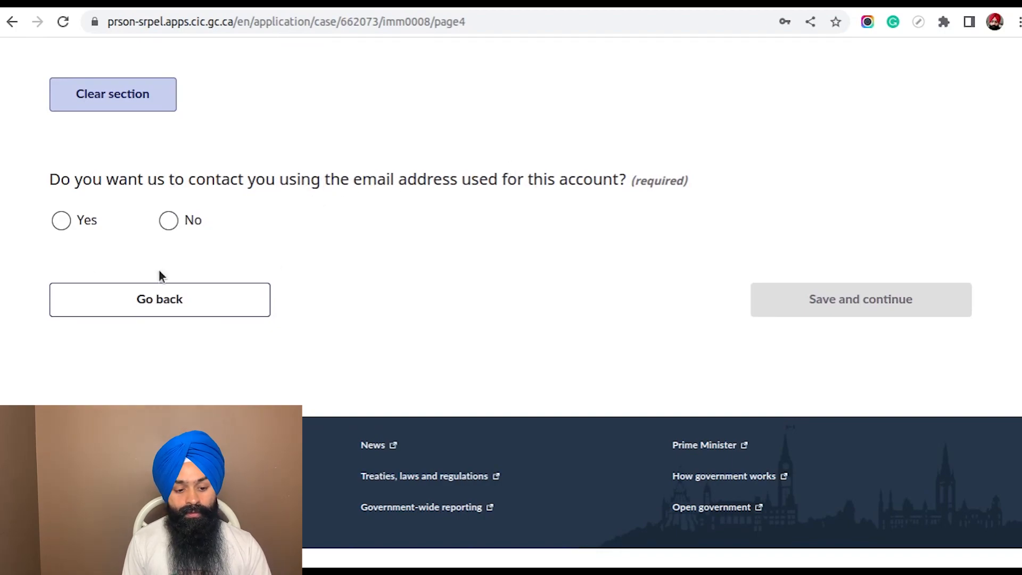
click(64, 222)
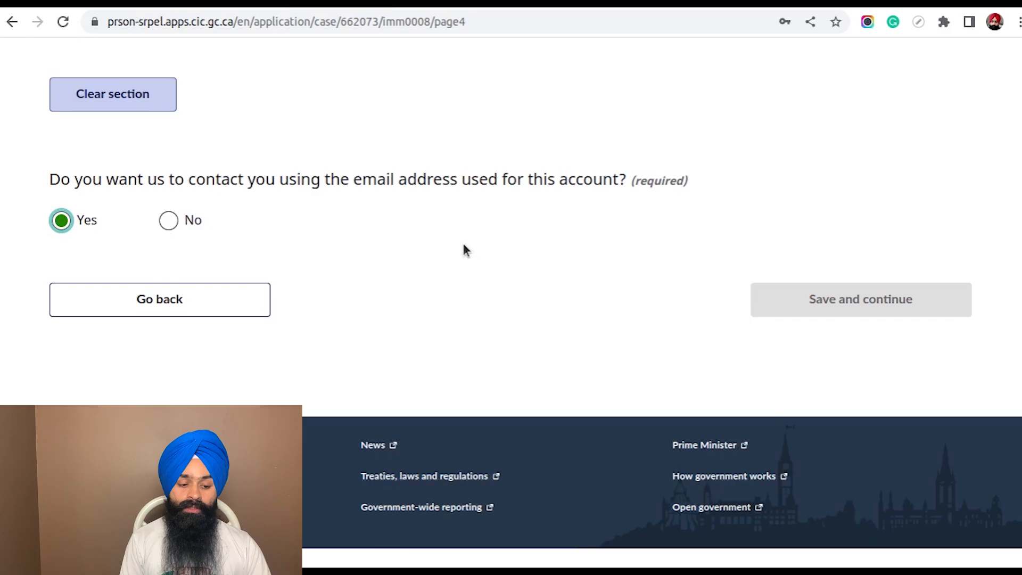
scroll(418, 250, up, 2)
scroll(418, 248, up, 5)
scroll(418, 248, down, 8)
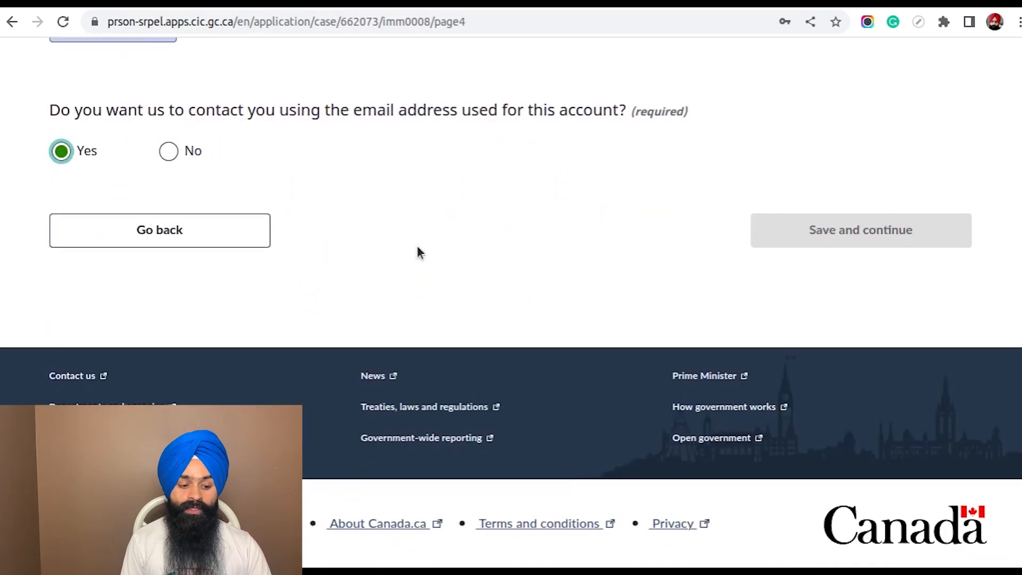
Answer No to using the account's email address and fill in the contact email with a saved autofill suggestion
click(169, 152)
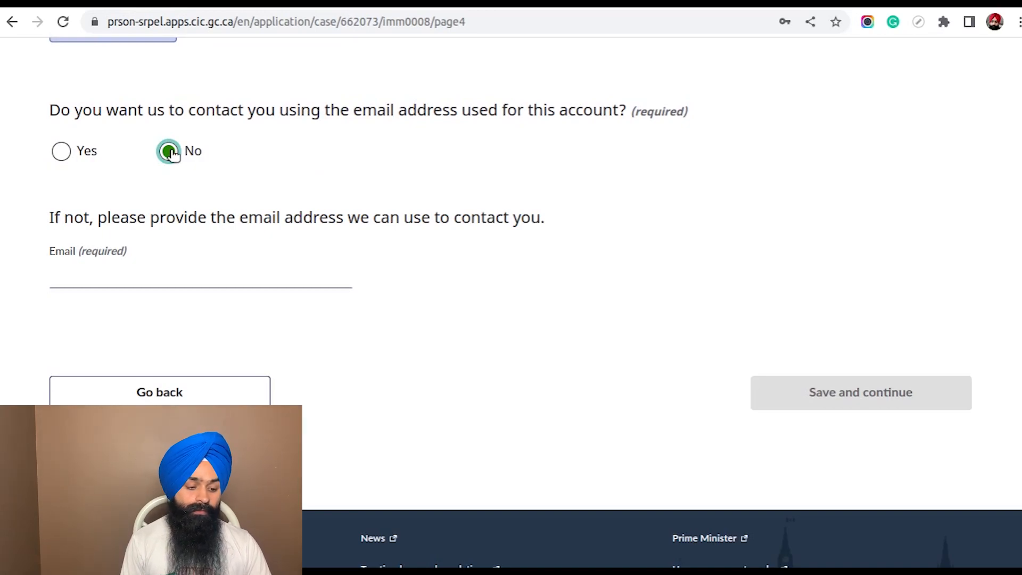
click(97, 273)
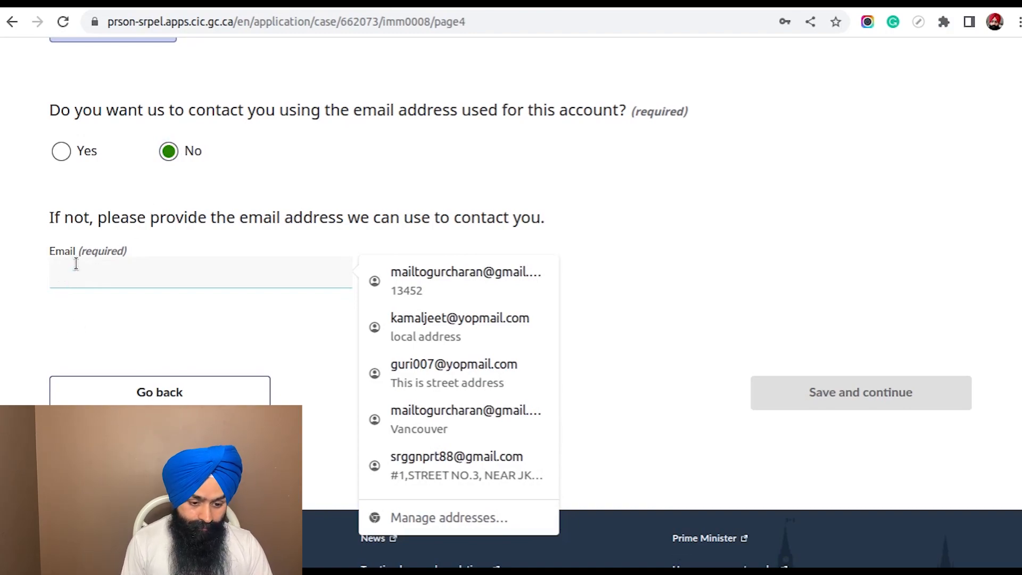
text(mai)
key(Down)
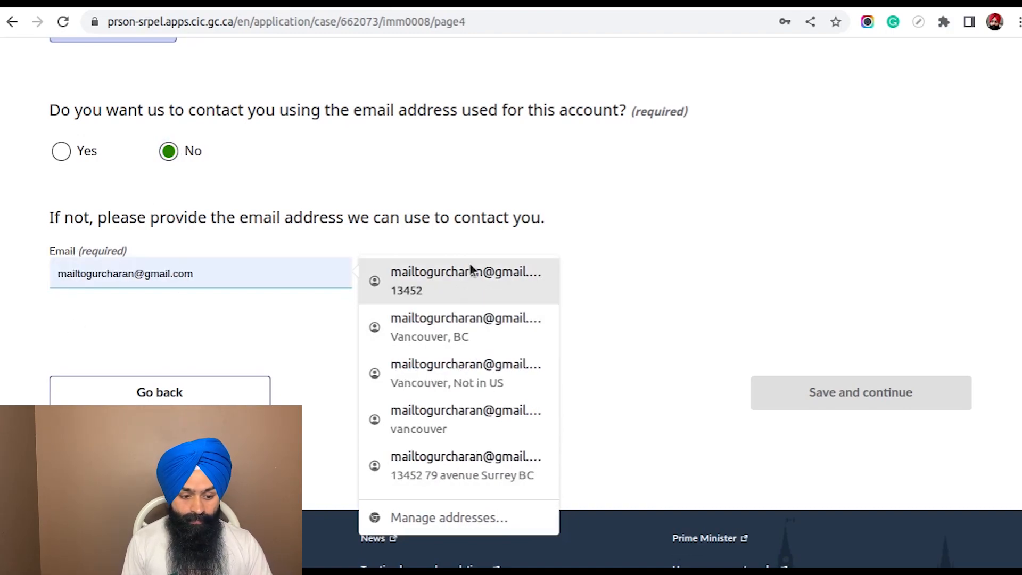
key(Return)
Clear the autofilled country code in the Fax Number section
scroll(714, 291, up, 3)
scroll(719, 290, down, 6)
scroll(685, 354, up, 3)
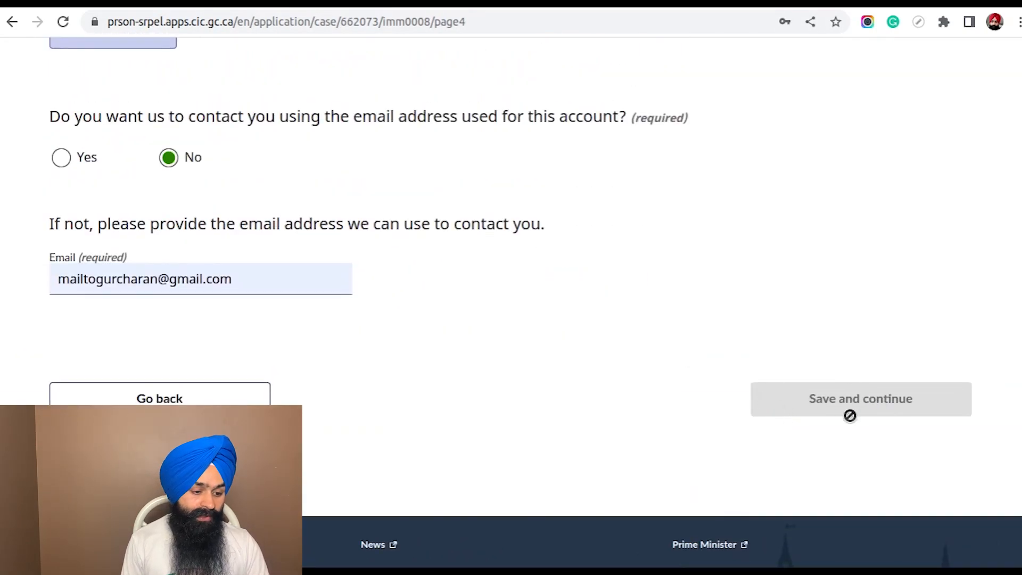
scroll(570, 361, up, 5)
scroll(268, 324, down, 1)
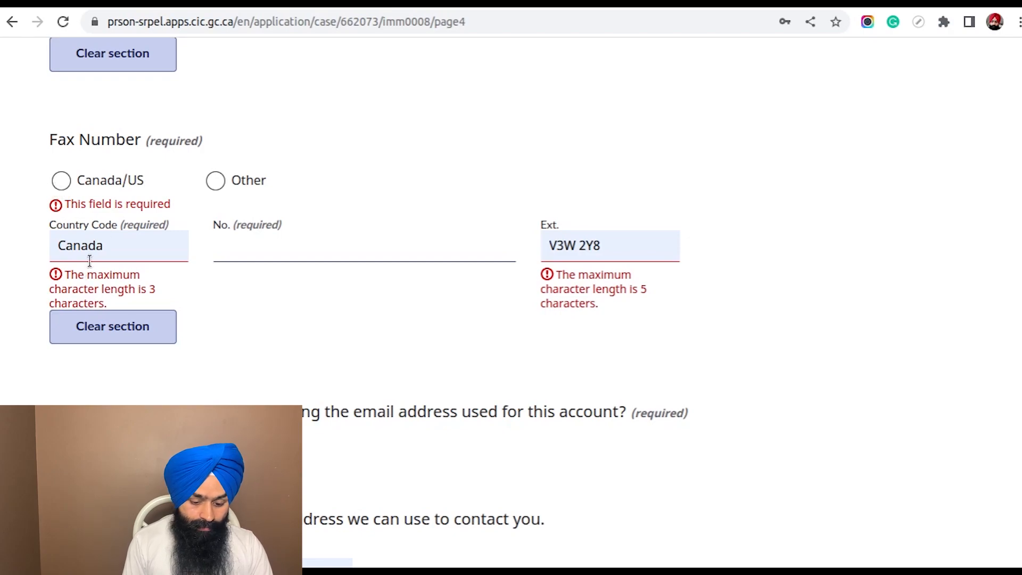
click(158, 251)
text(Q)
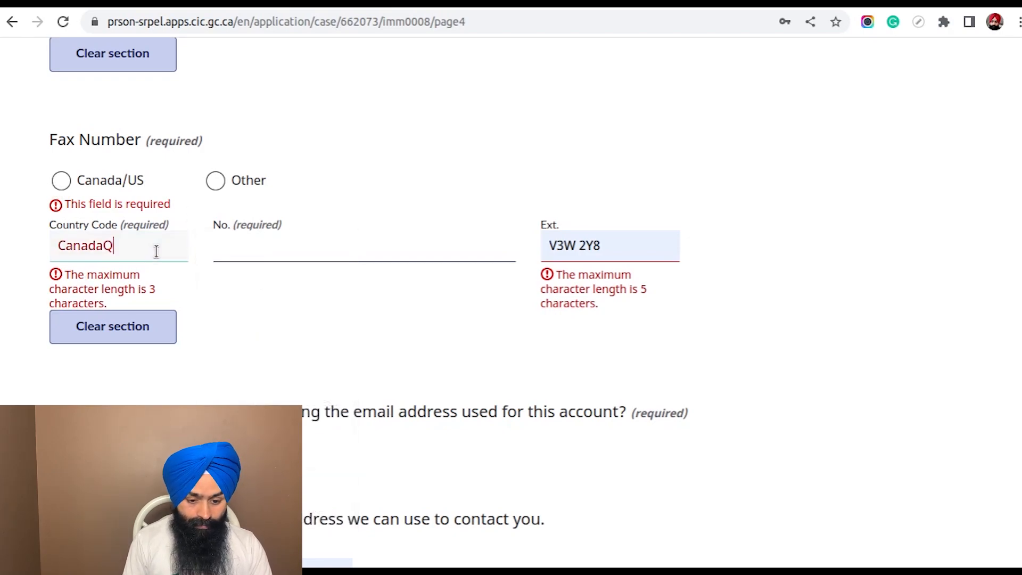
double_click(157, 252)
key(BackSpace)
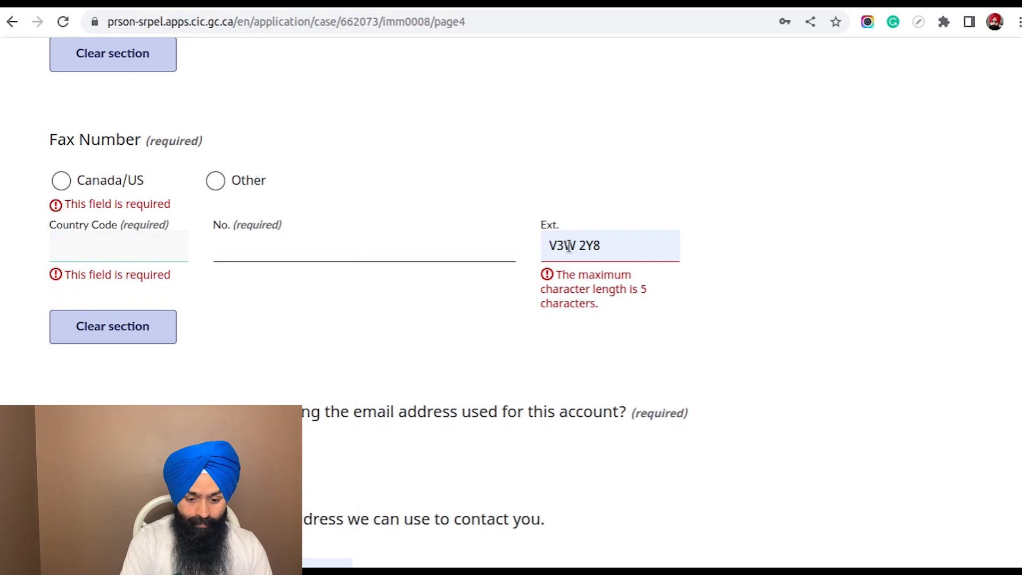
Clear the autofilled extension in the Fax Number section
click(611, 242)
triple_click(607, 243)
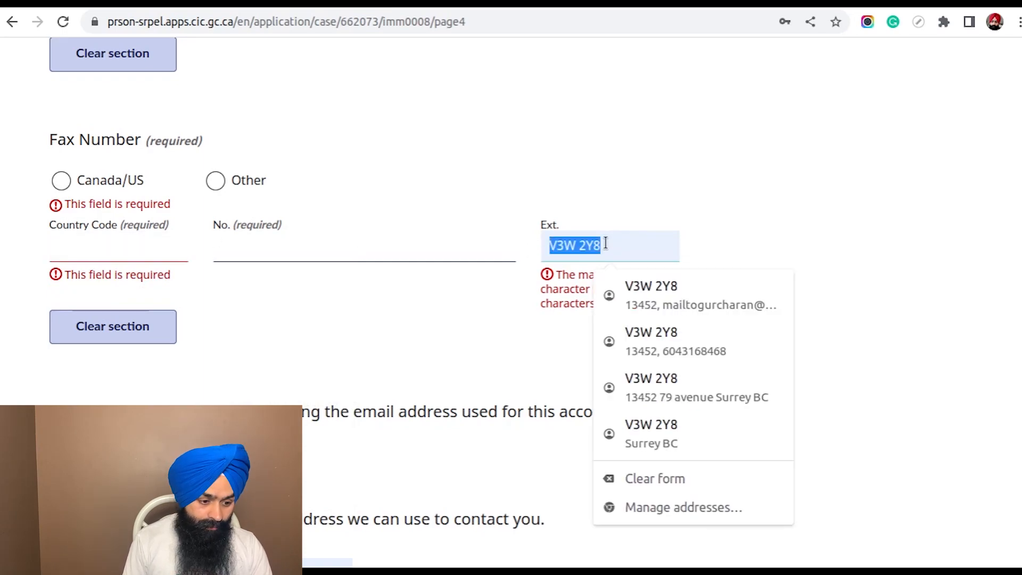
key(BackSpace)
click(465, 154)
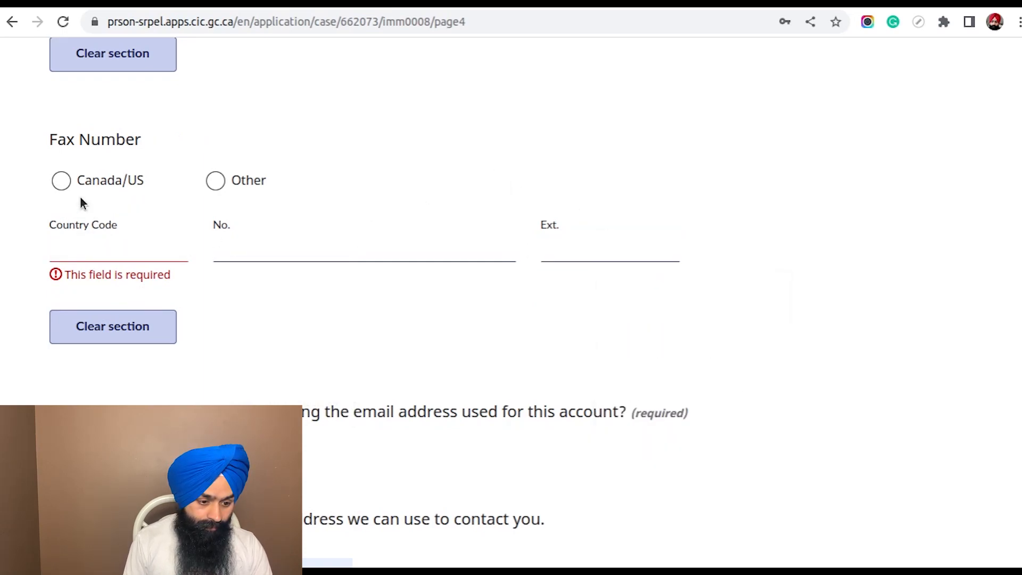
Mark the fax number as Canada/US after trying the Other option
click(216, 180)
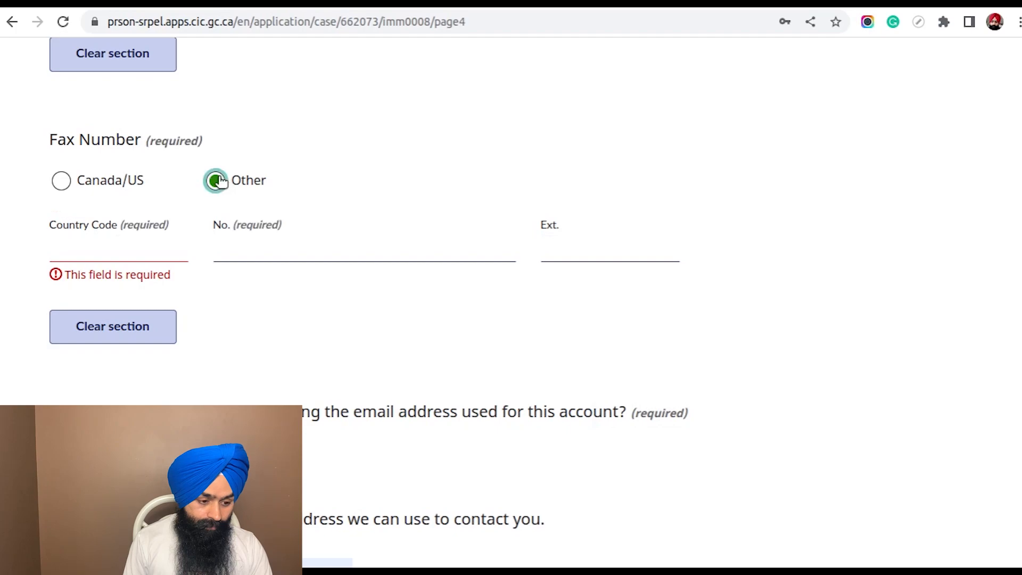
click(62, 181)
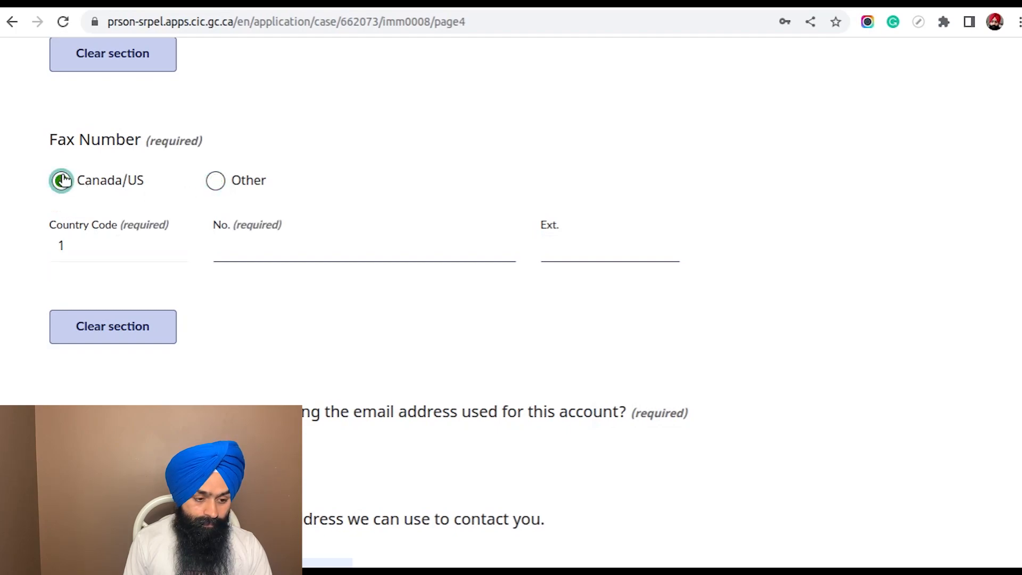
scroll(762, 317, down, 4)
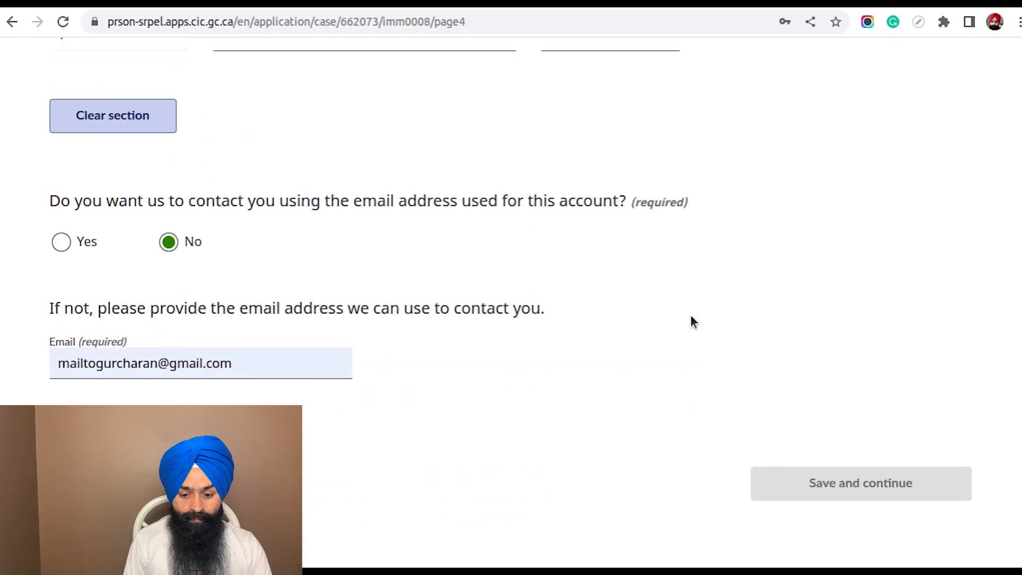
scroll(691, 320, up, 5)
scroll(692, 319, down, 6)
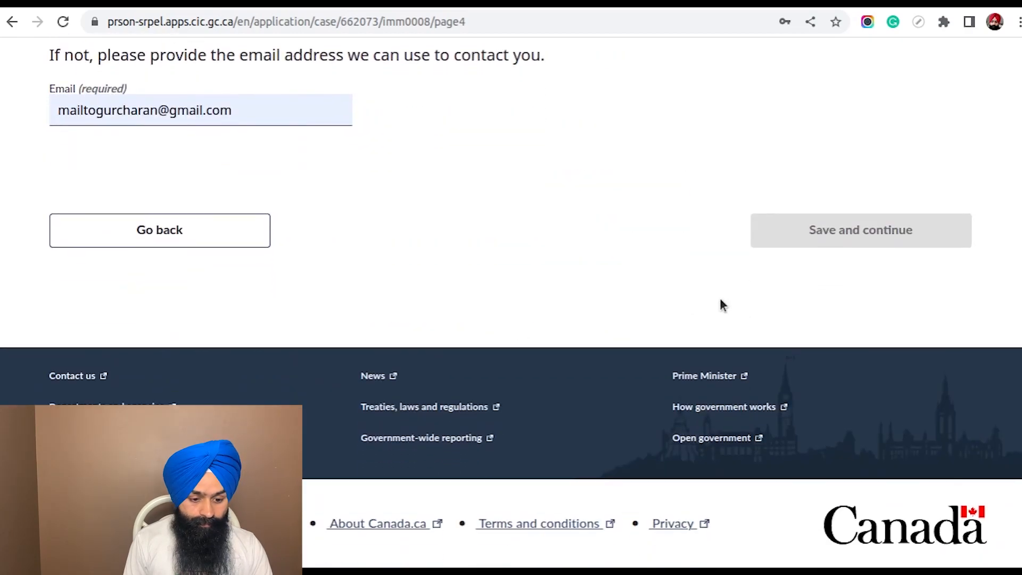
Reformat the primary telephone number with hyphens in the ###-###-#### pattern
scroll(721, 303, up, 9)
scroll(608, 278, up, 5)
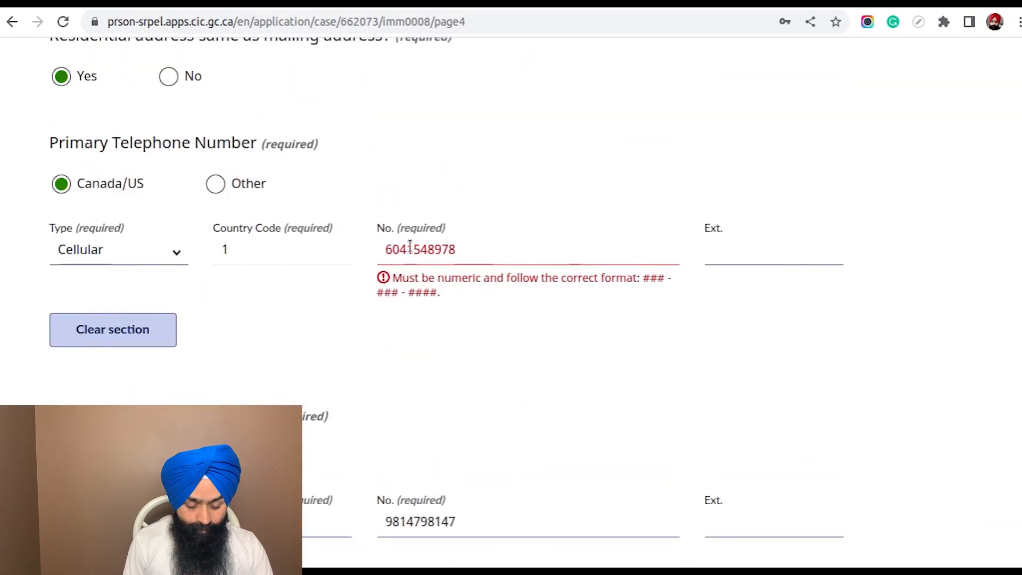
click(469, 249)
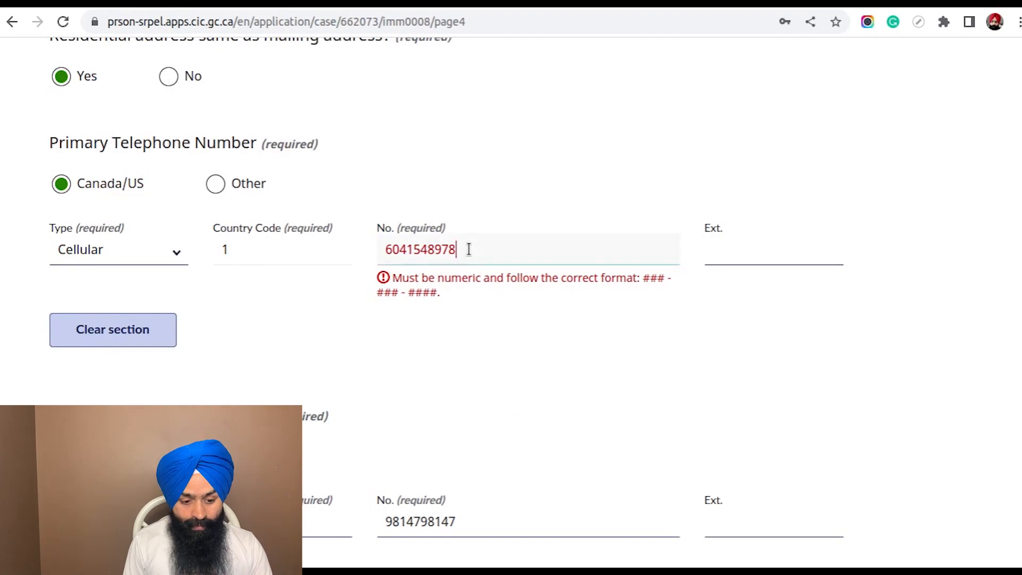
drag(468, 249, 377, 248)
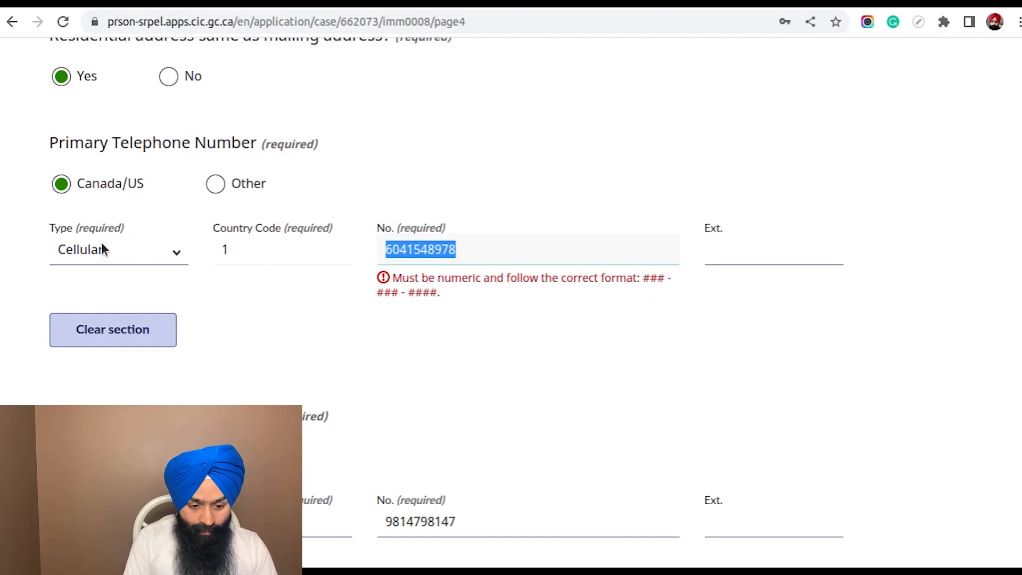
click(474, 249)
key(Left)
key(Left)
key(Left)
key(Left)
key(Left)
key(Left)
key(Left)
text(-)
key(Right)
key(Right)
key(Right)
text(-)
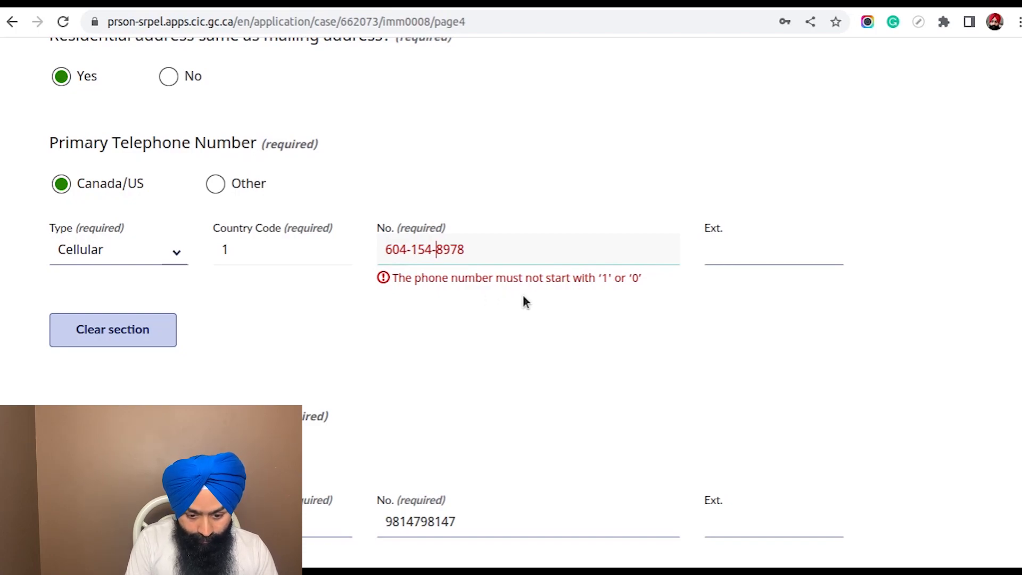
Replace the hyphen after the area code in the primary telephone number
key(Left)
key(Left)
key(Left)
key(Left)
key(Left)
key(Left)
key(Left)
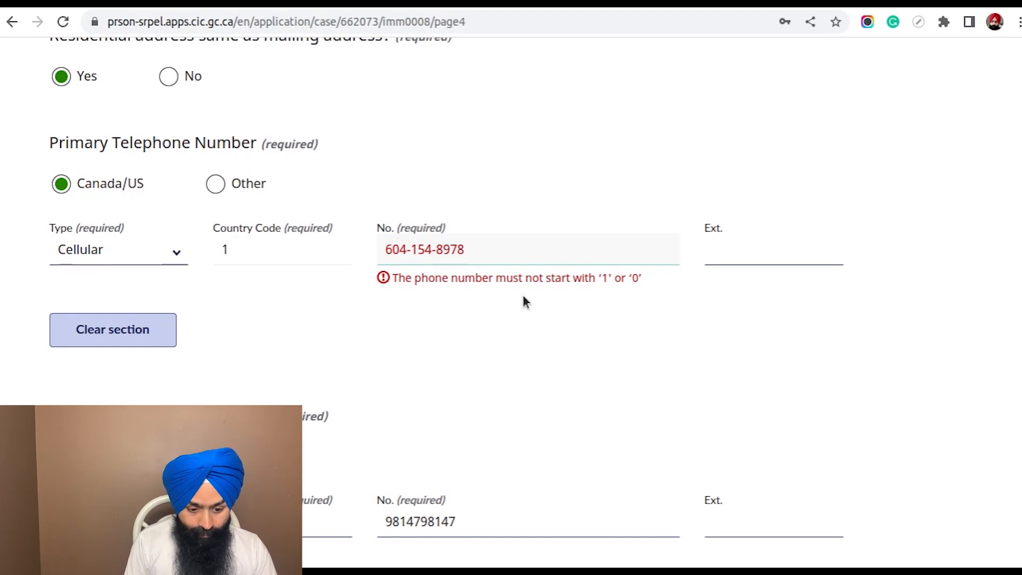
click(524, 296)
click(489, 241)
key(Left)
key(Left)
key(Left)
key(Left)
key(Left)
key(Left)
key(Left)
key(Left)
key(Left)
key(Right)
key(BackSpace)
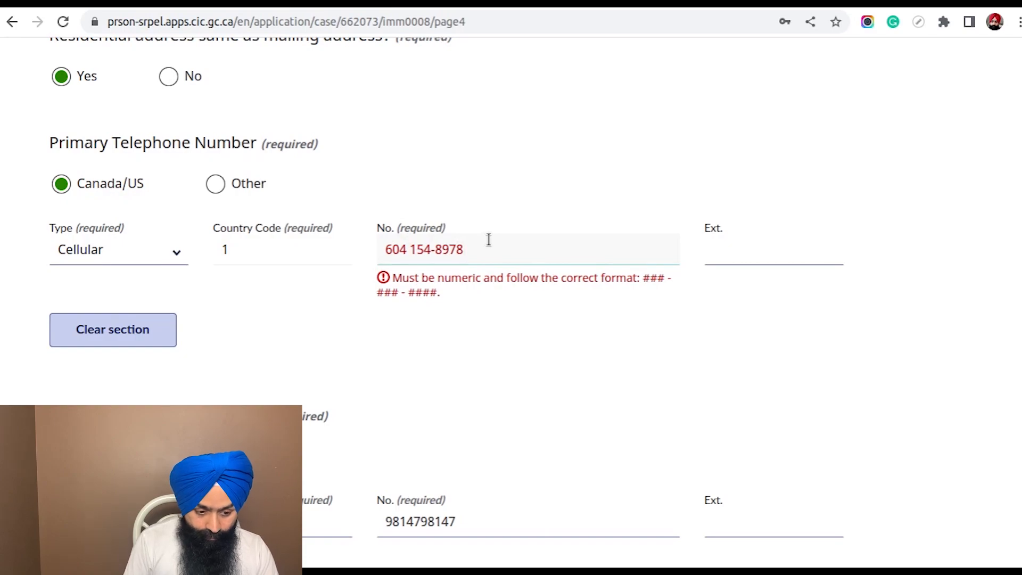
key(BackSpace)
text(-)
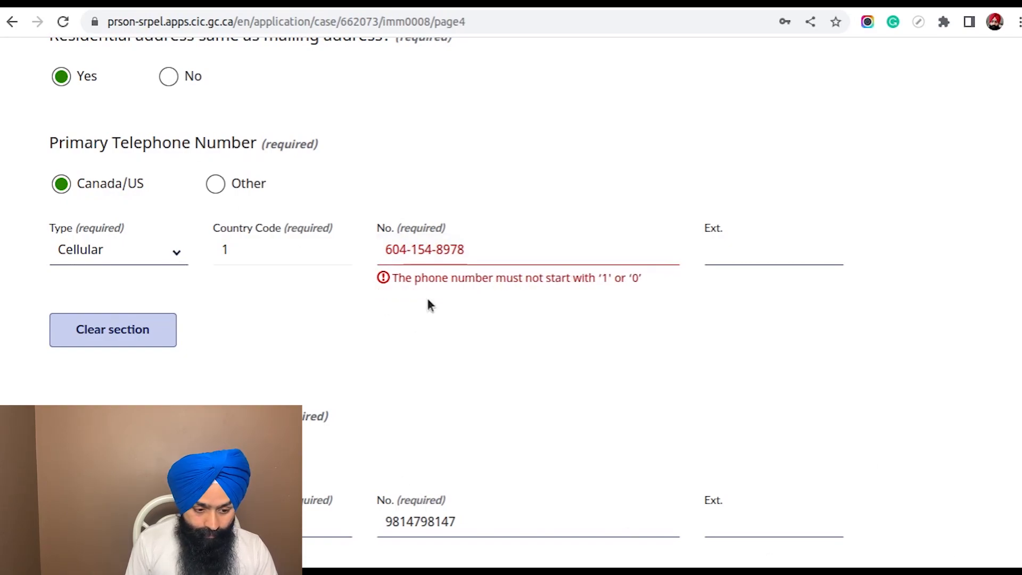
drag(480, 249, 365, 244)
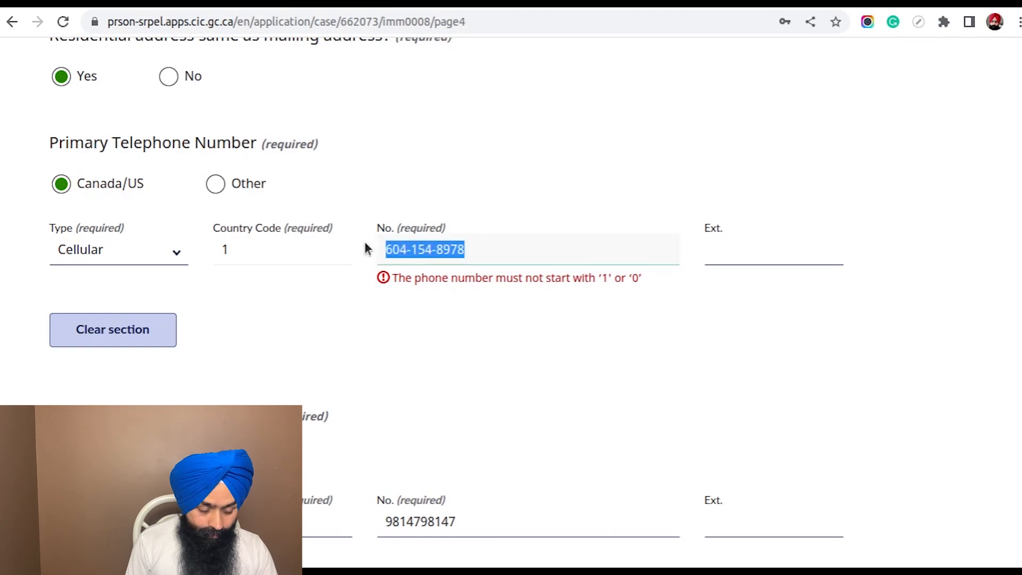
click(251, 244)
click(167, 254)
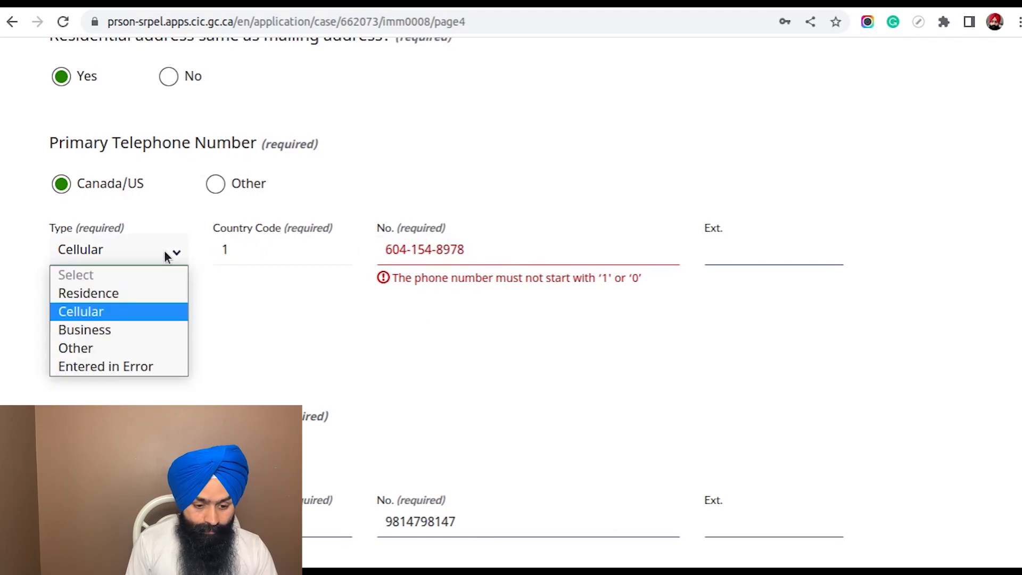
click(167, 256)
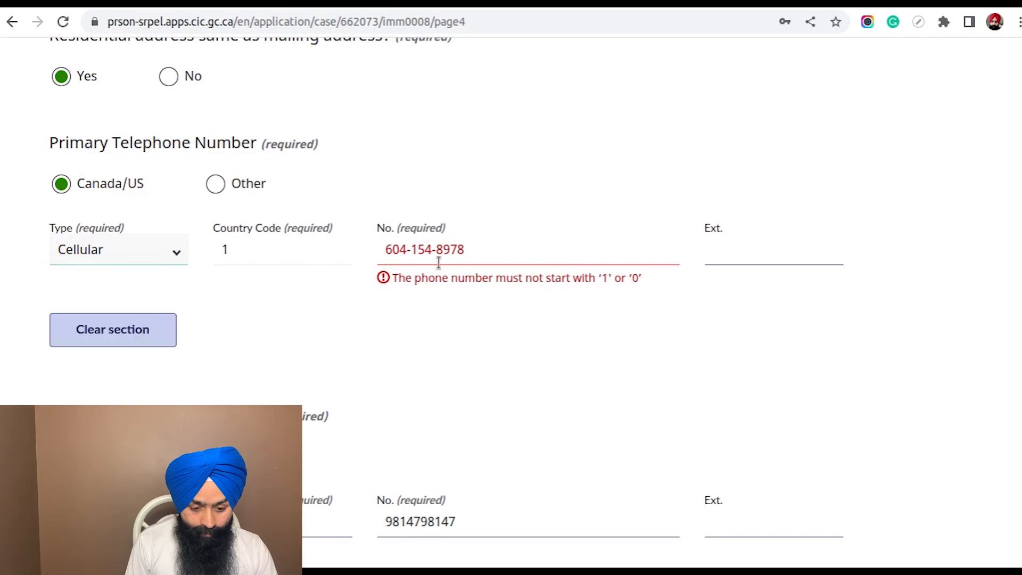
click(496, 249)
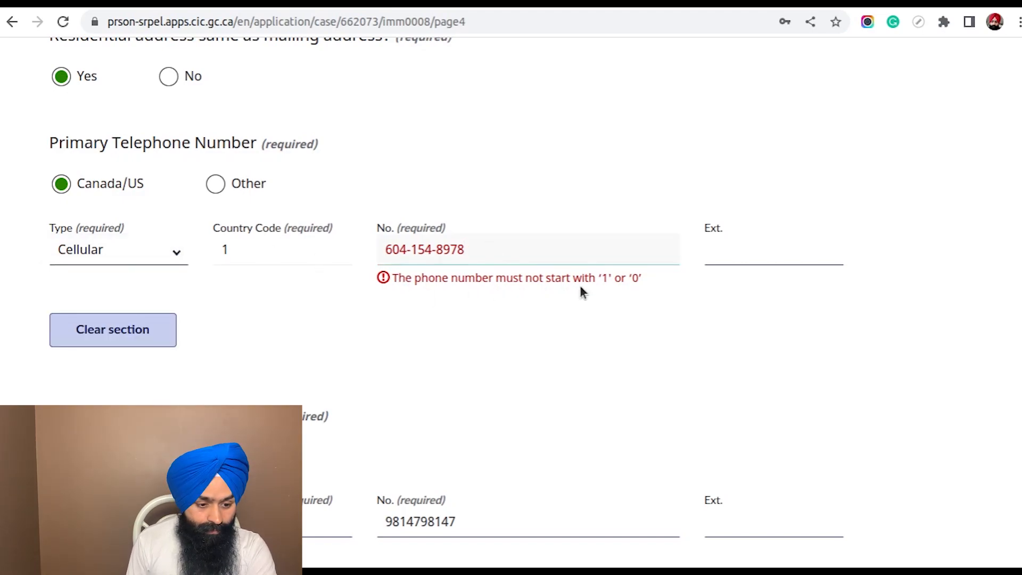
scroll(321, 286, up, 2)
scroll(321, 286, down, 6)
scroll(320, 282, up, 3)
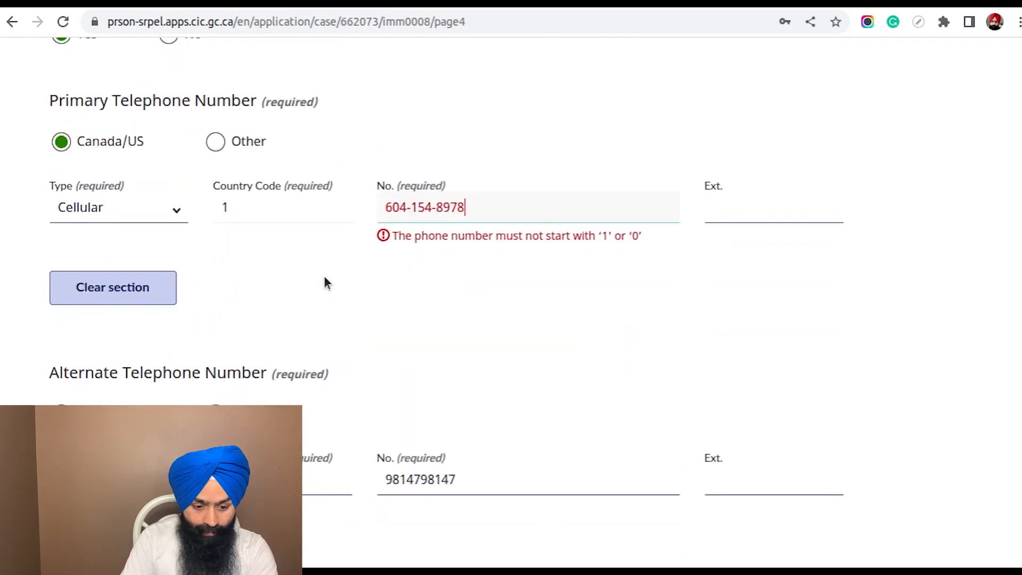
Replace the primary telephone number with a different one in the ###-###-#### format
click(391, 209)
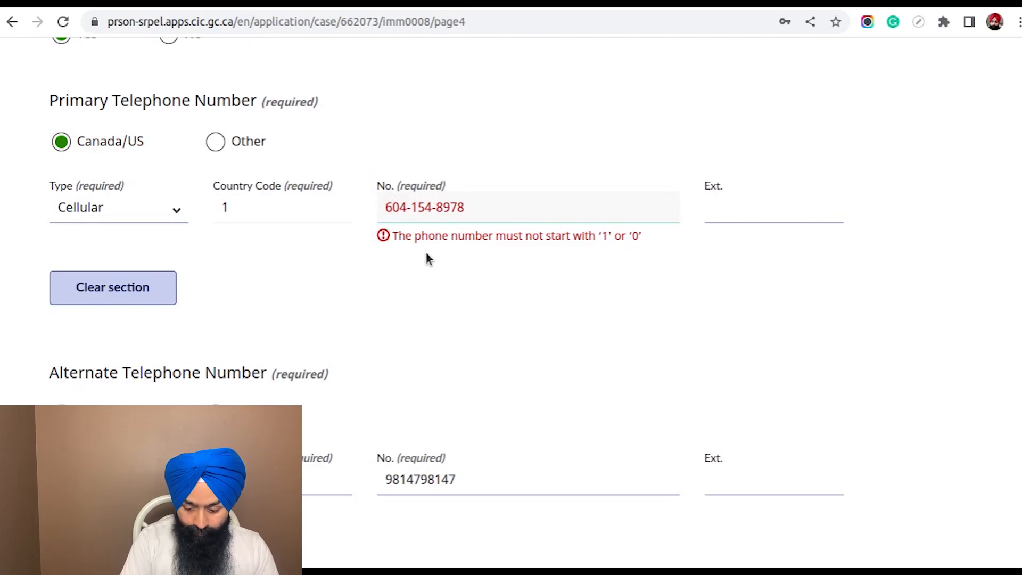
key(ctrl+a)
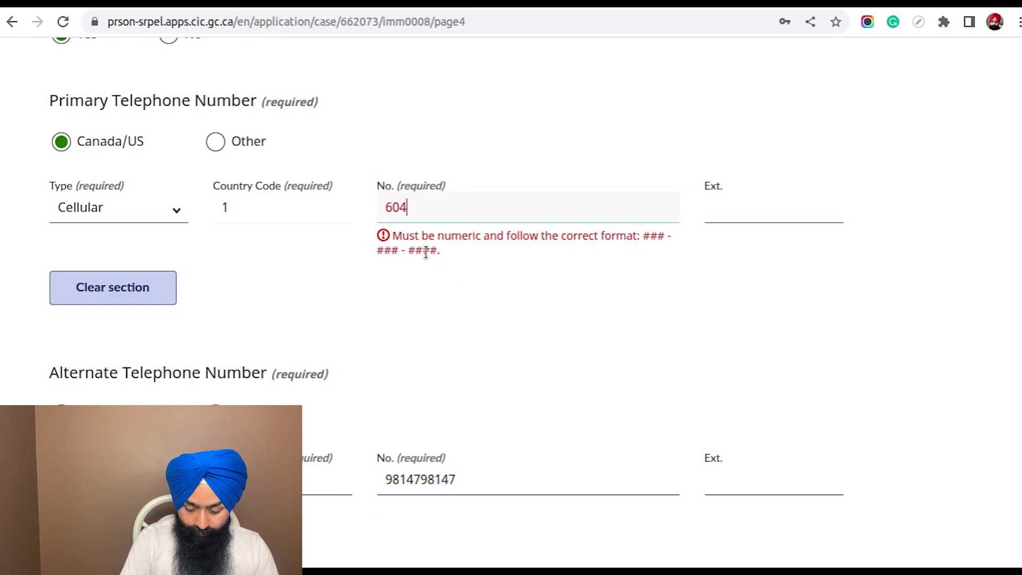
click(426, 253)
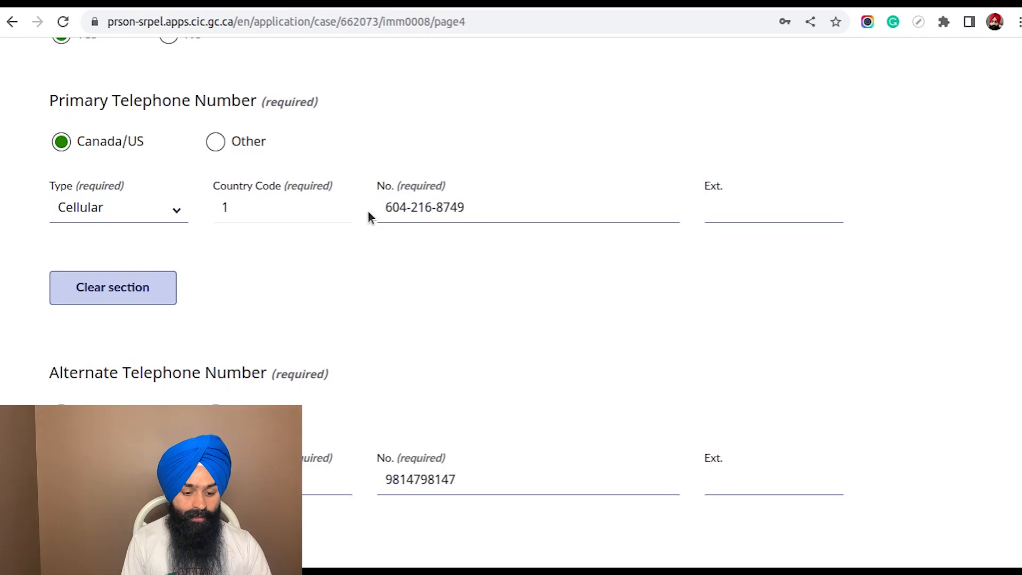
Clear the whole Fax Number section
scroll(646, 279, down, 10)
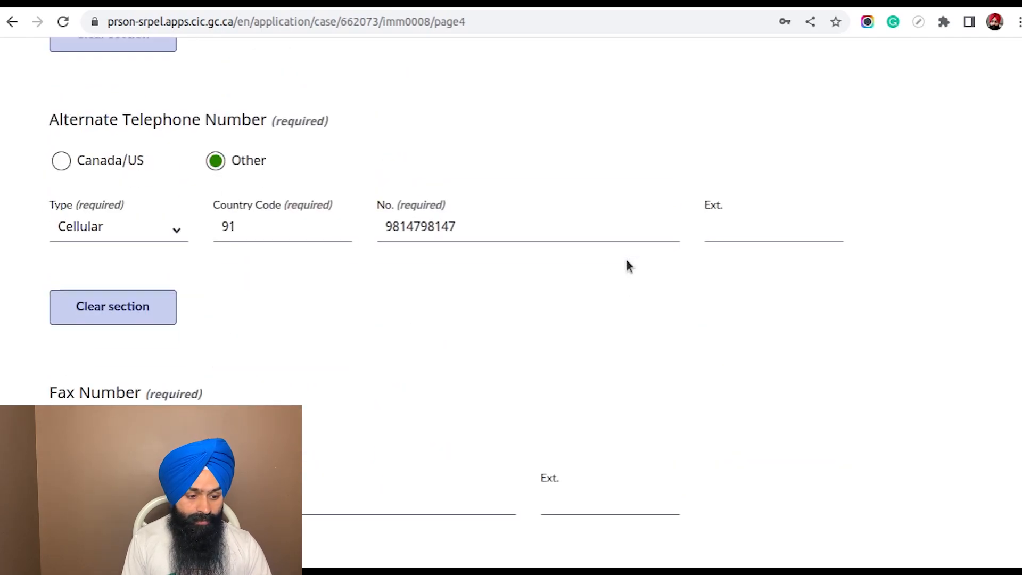
scroll(672, 257, down, 6)
scroll(550, 277, up, 15)
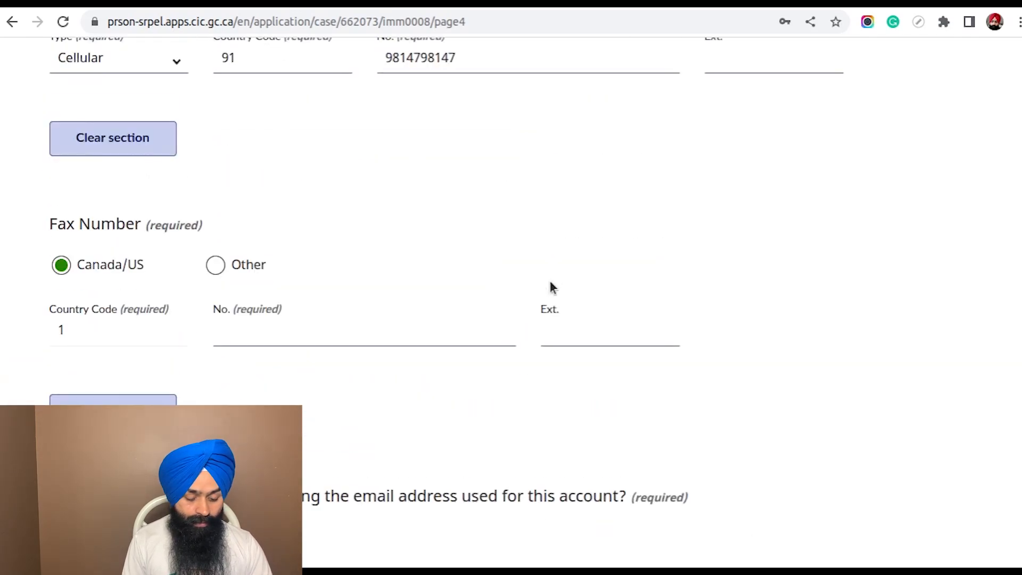
scroll(544, 287, up, 15)
scroll(544, 287, down, 5)
scroll(542, 287, down, 15)
scroll(486, 303, up, 5)
scroll(485, 308, down, 4)
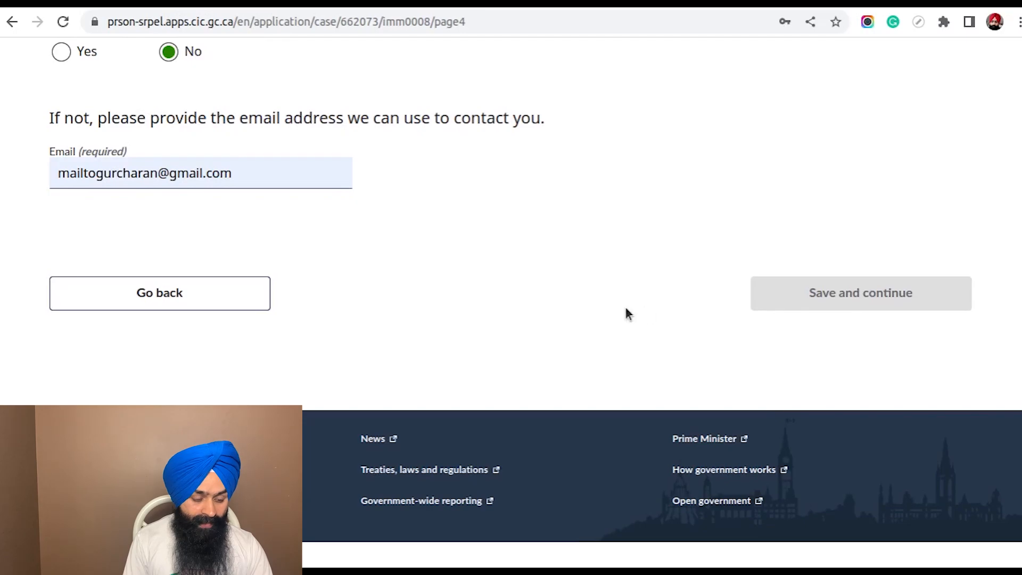
scroll(623, 337, up, 6)
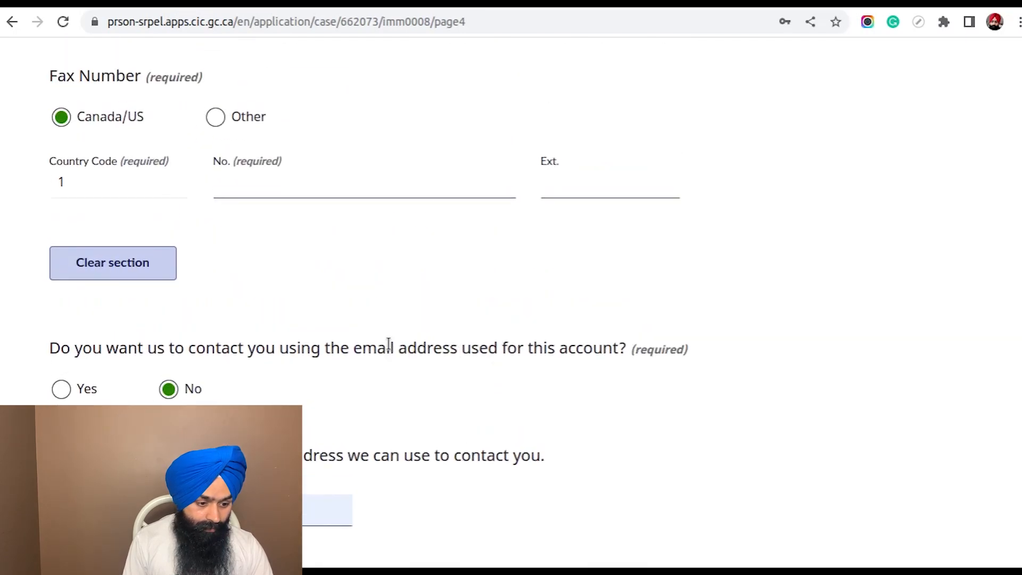
scroll(317, 321, up, 1)
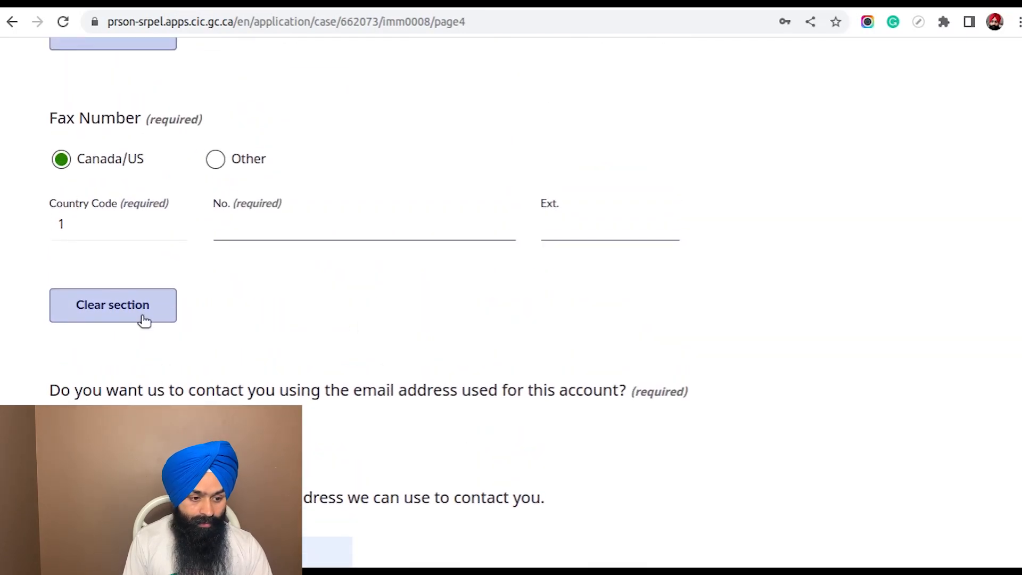
click(92, 302)
Save the contact information page and continue to the Passport page
scroll(599, 287, up, 5)
scroll(639, 320, down, 10)
scroll(656, 334, down, 3)
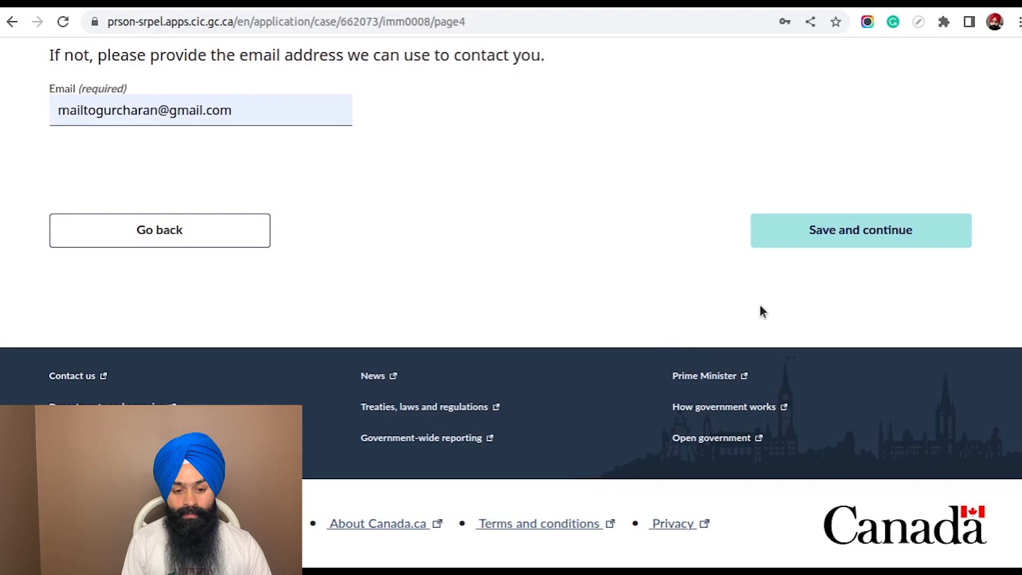
click(840, 235)
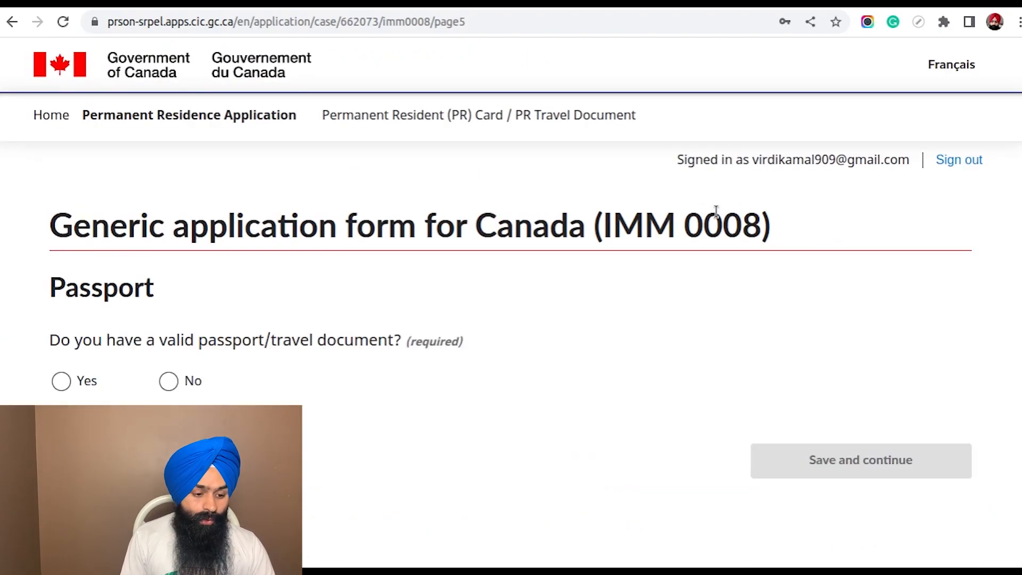
Answer Yes to having a valid passport/travel document and enter the passport number
scroll(529, 221, down, 3)
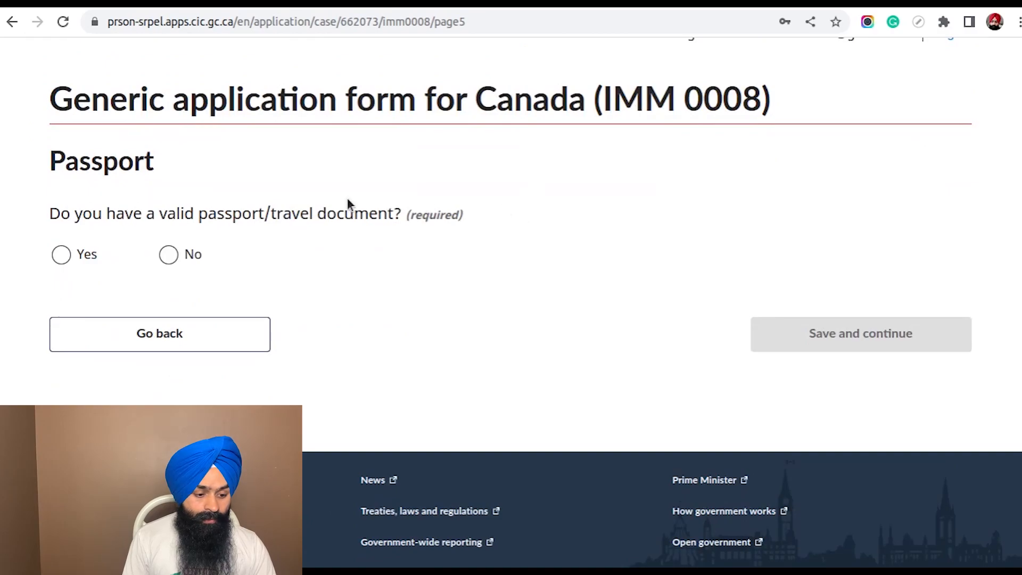
click(61, 256)
scroll(432, 242, down, 4)
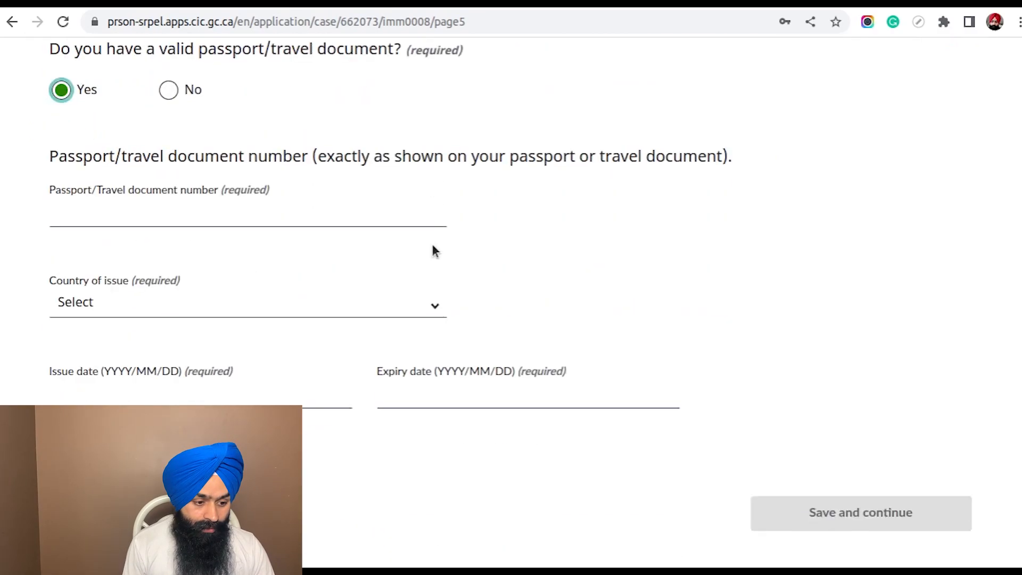
click(204, 209)
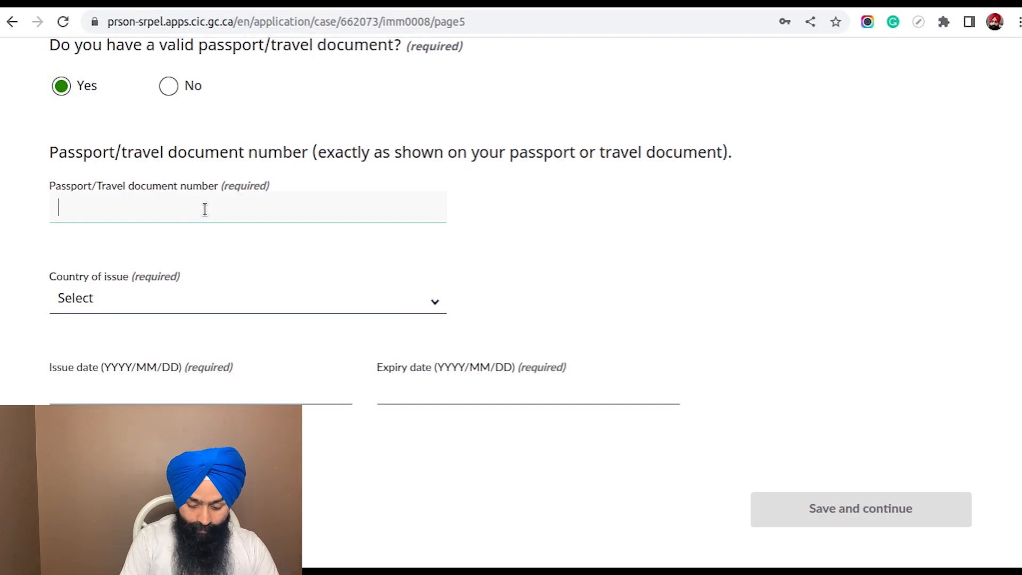
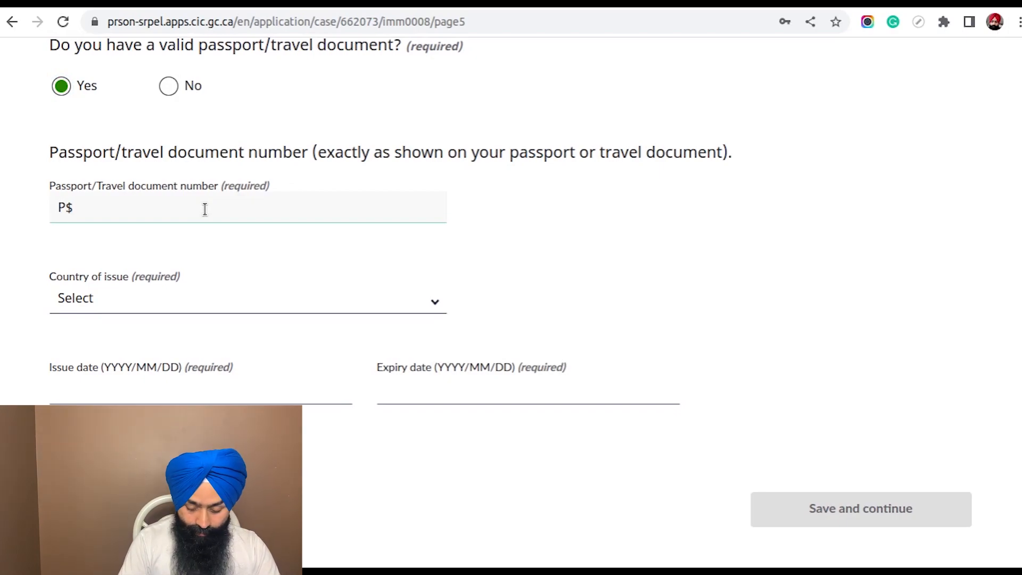
click(605, 231)
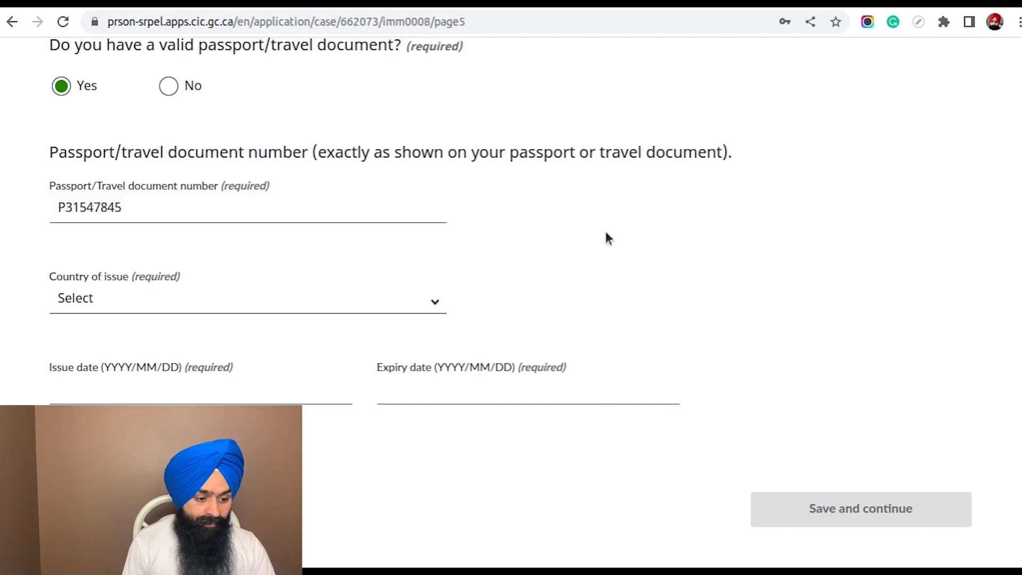
Set the passport's country of issue to IND (India)
scroll(605, 231, down, 2)
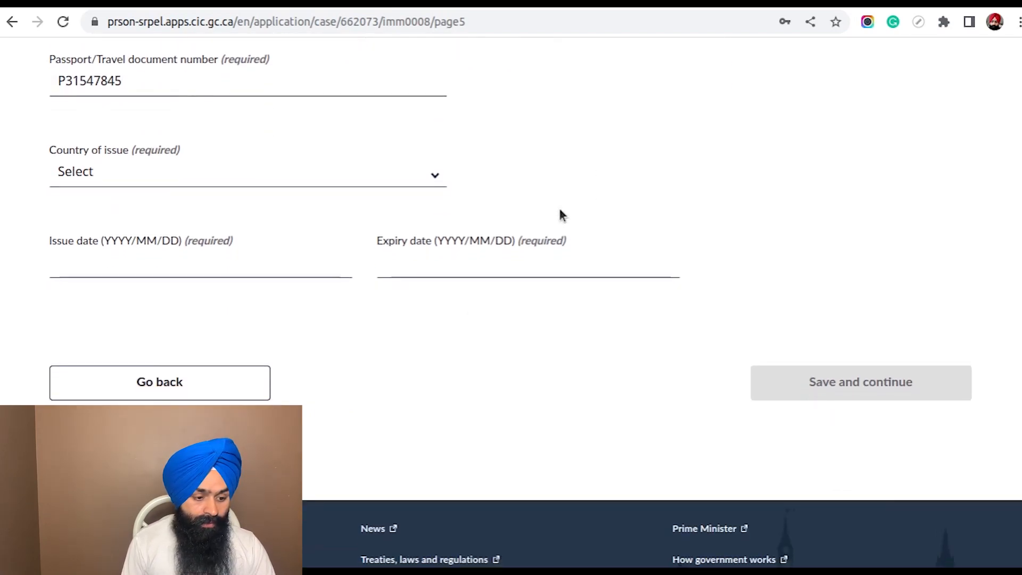
click(324, 182)
text(ind)
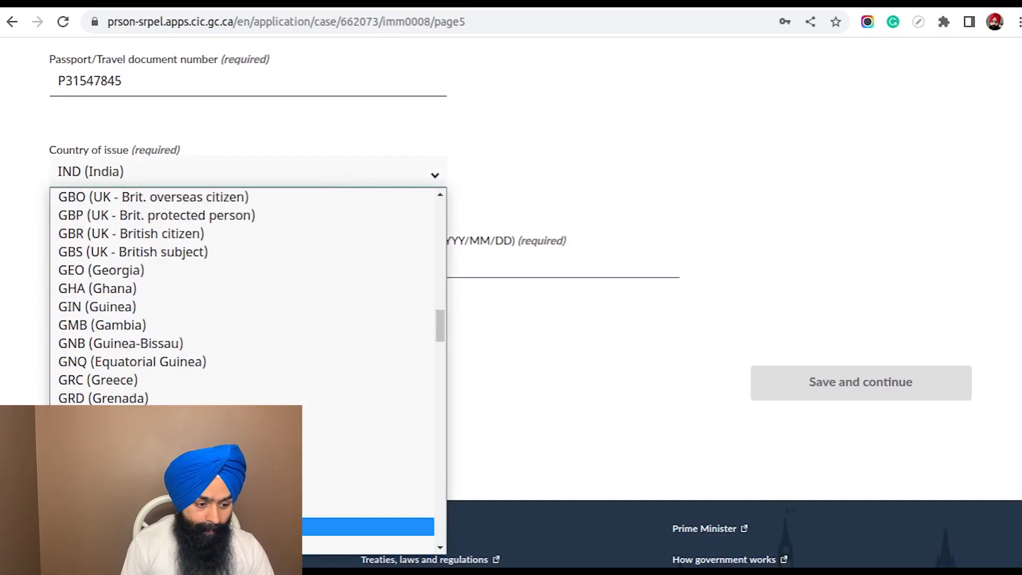
click(261, 545)
click(411, 327)
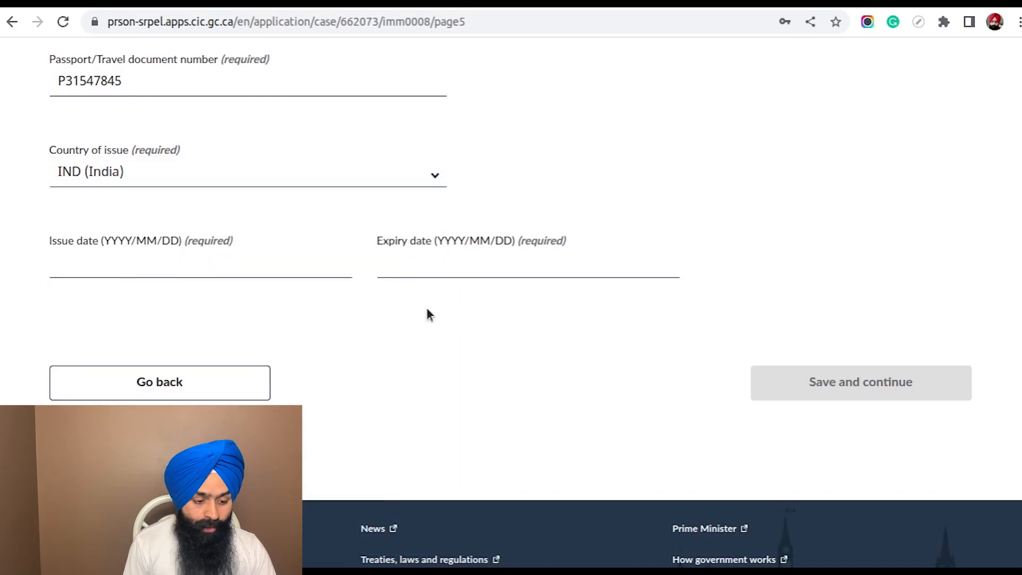
Enter 2016/10/10 as the passport's issue date and 2026/10/10 as its expiry date
click(103, 265)
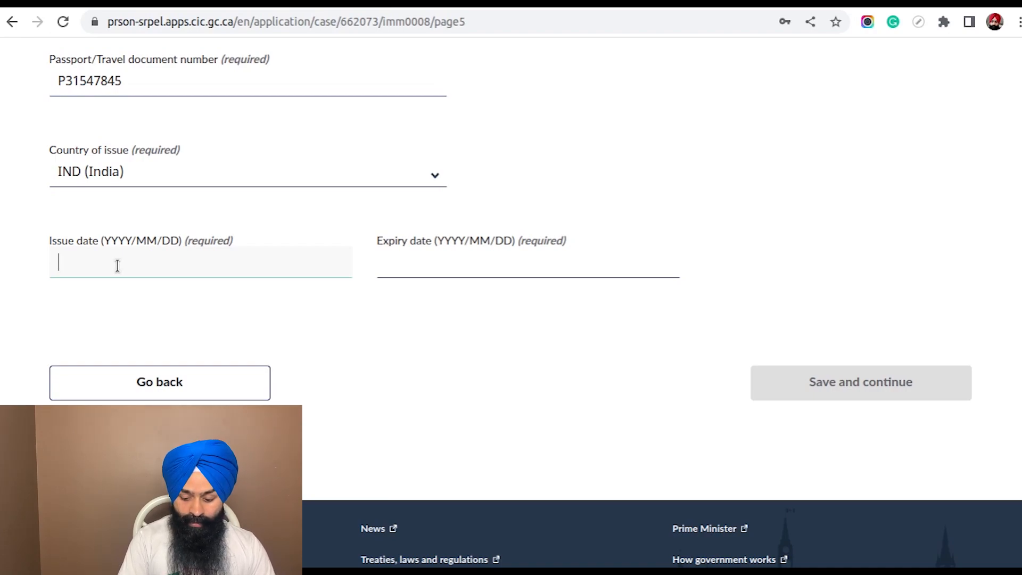
text(201)
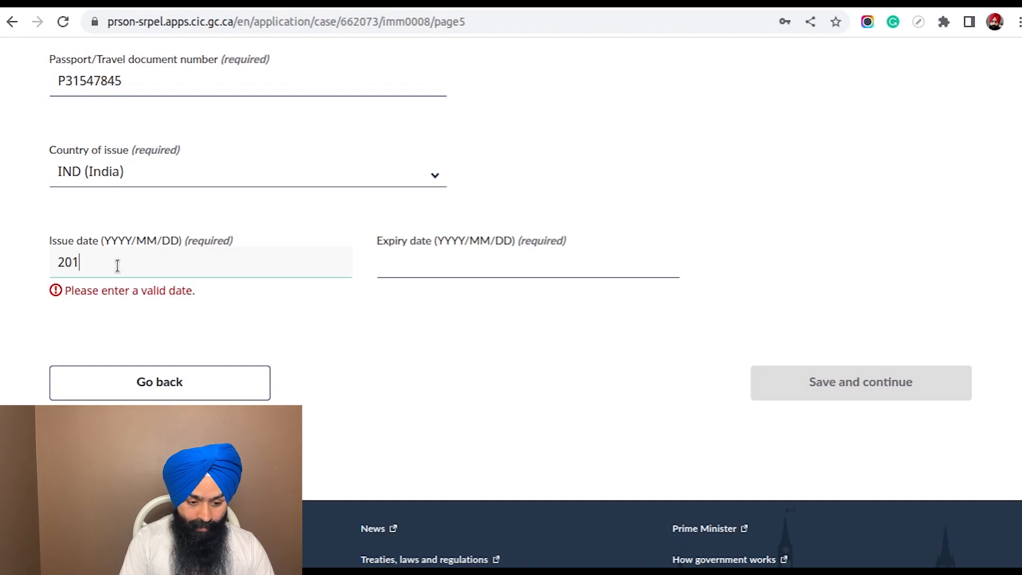
text(6/10/10)
click(404, 264)
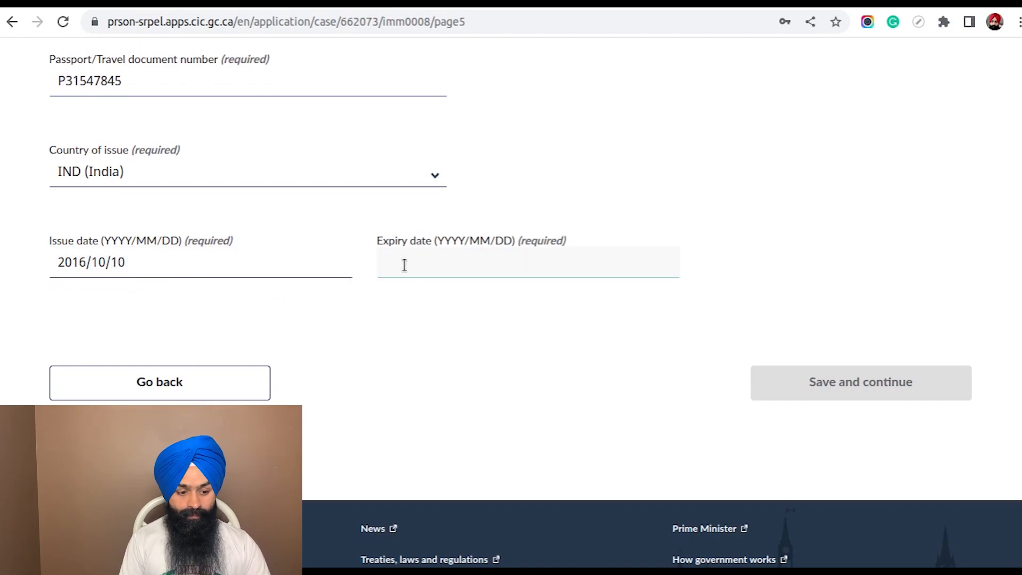
text(2026/10/10)
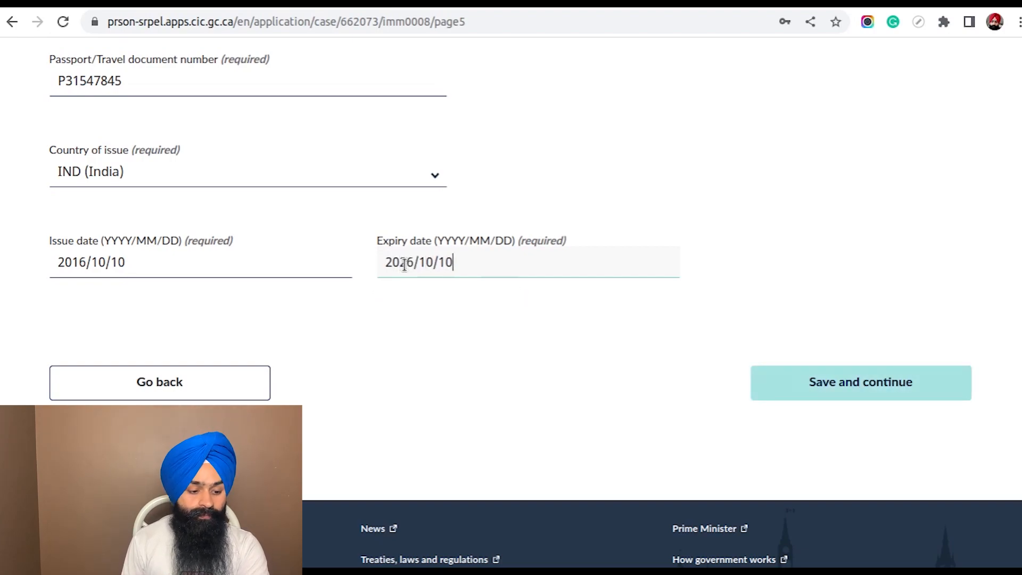
click(497, 391)
Save the passport details and continue to the National identity document page
scroll(745, 264, up, 5)
scroll(745, 268, down, 10)
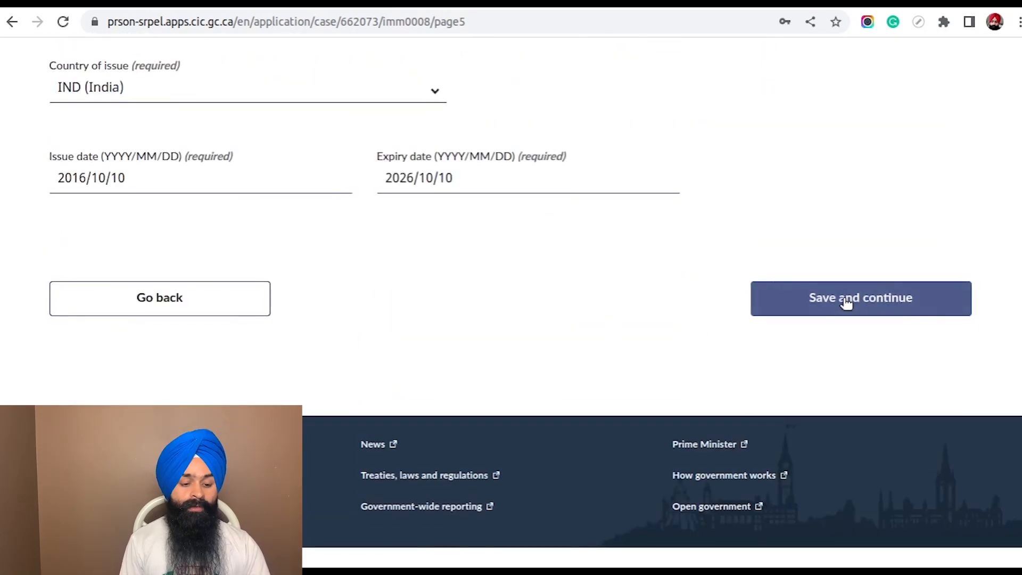
click(847, 303)
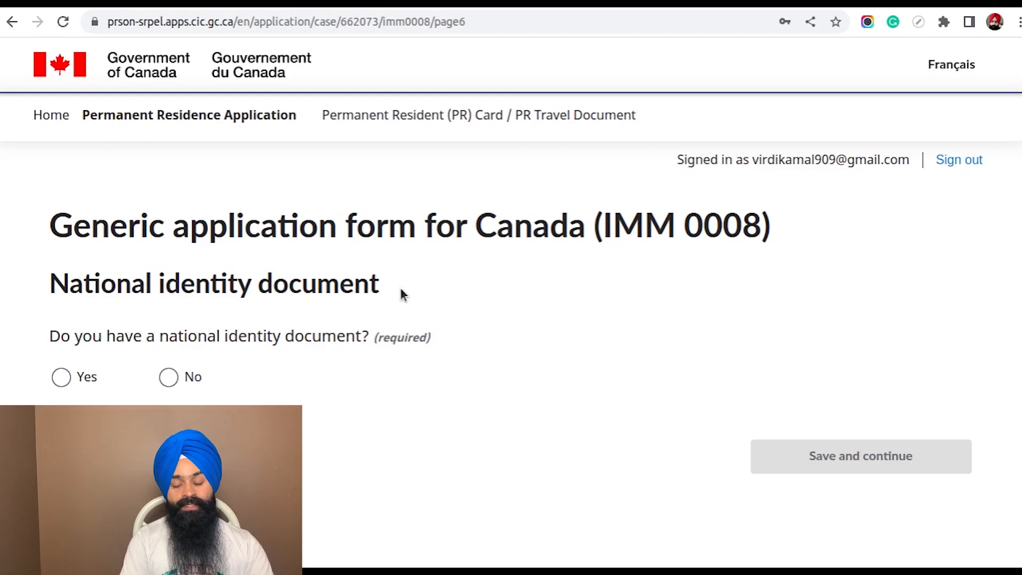
Answer Yes to having a national identity document and enter the national identity document number
scroll(373, 298, down, 3)
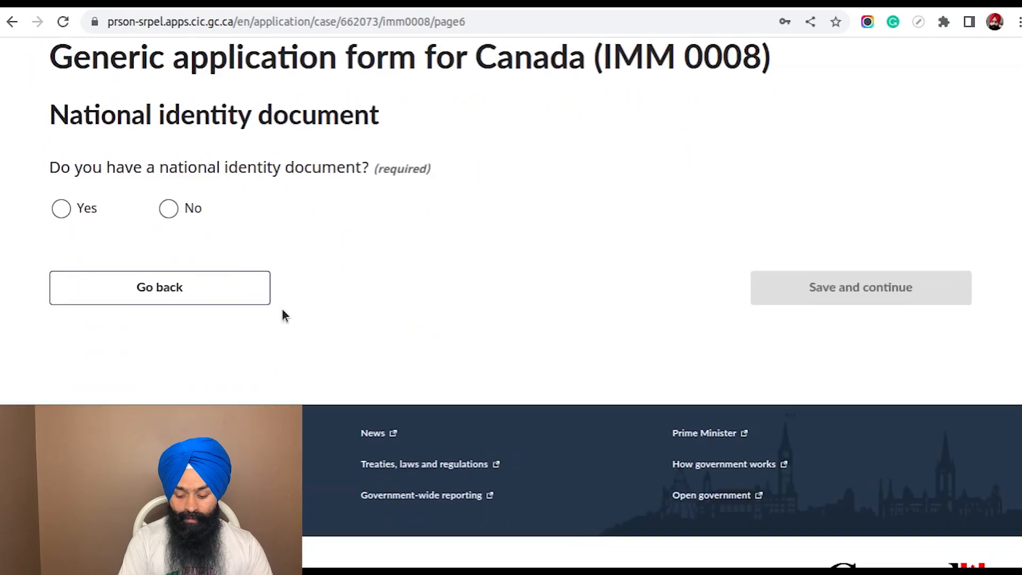
click(63, 209)
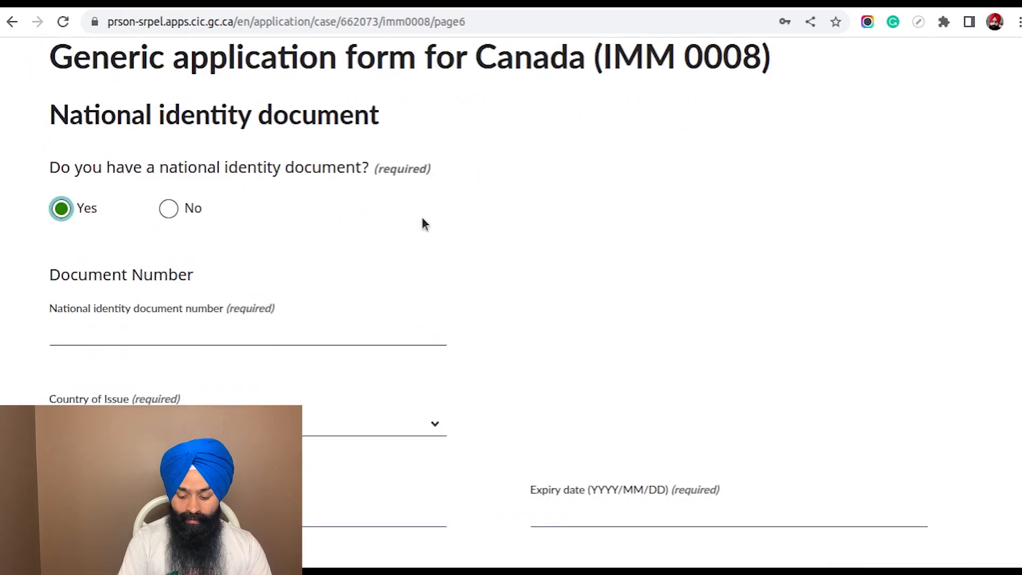
scroll(422, 221, down, 2)
click(148, 204)
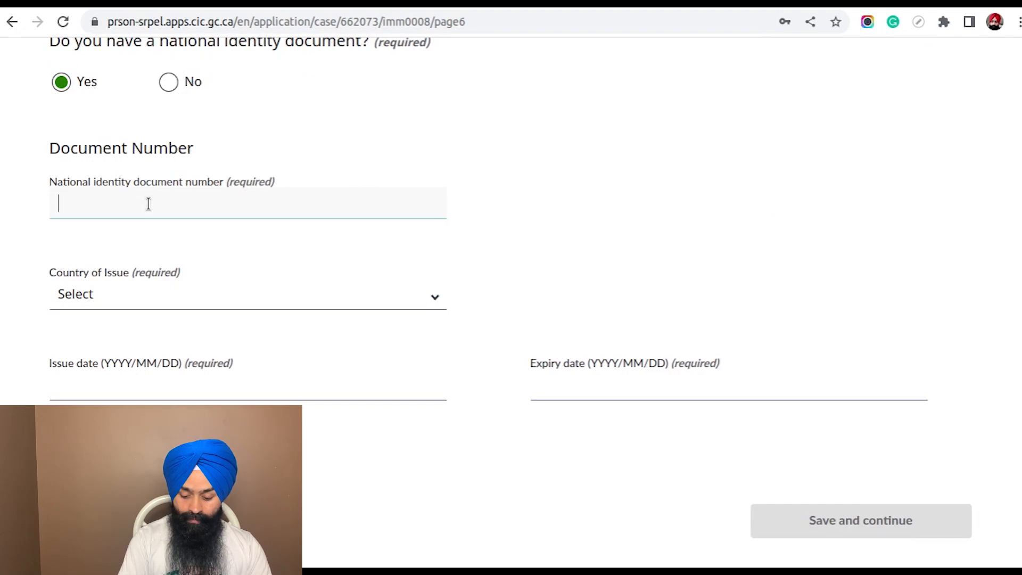
text(12)
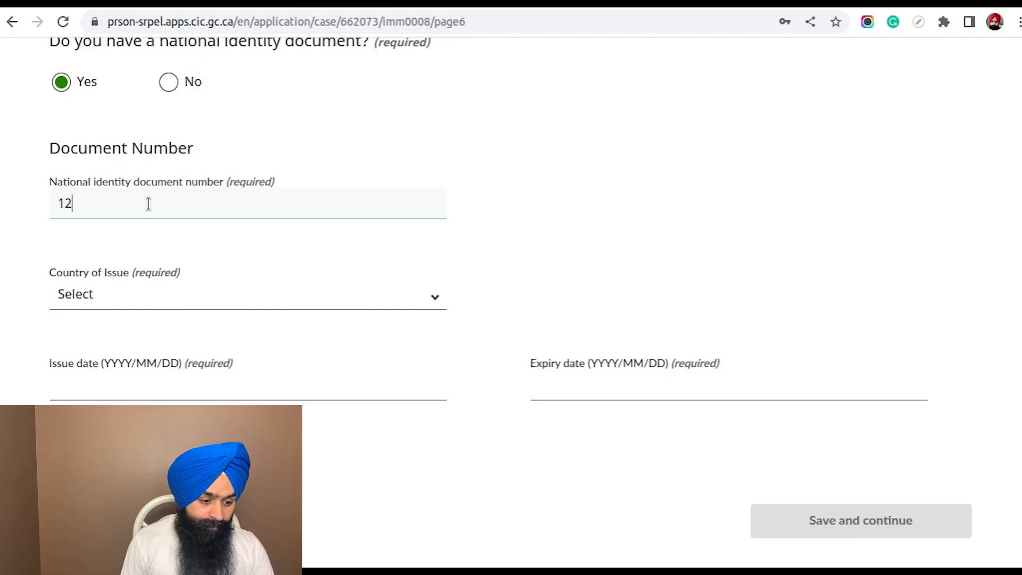
text(3456789)
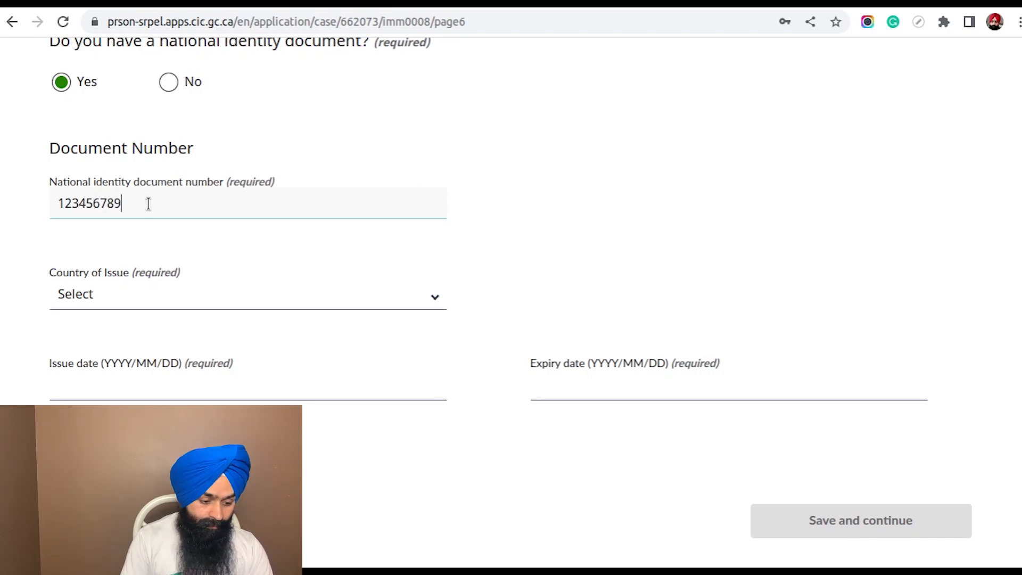
text(12345)
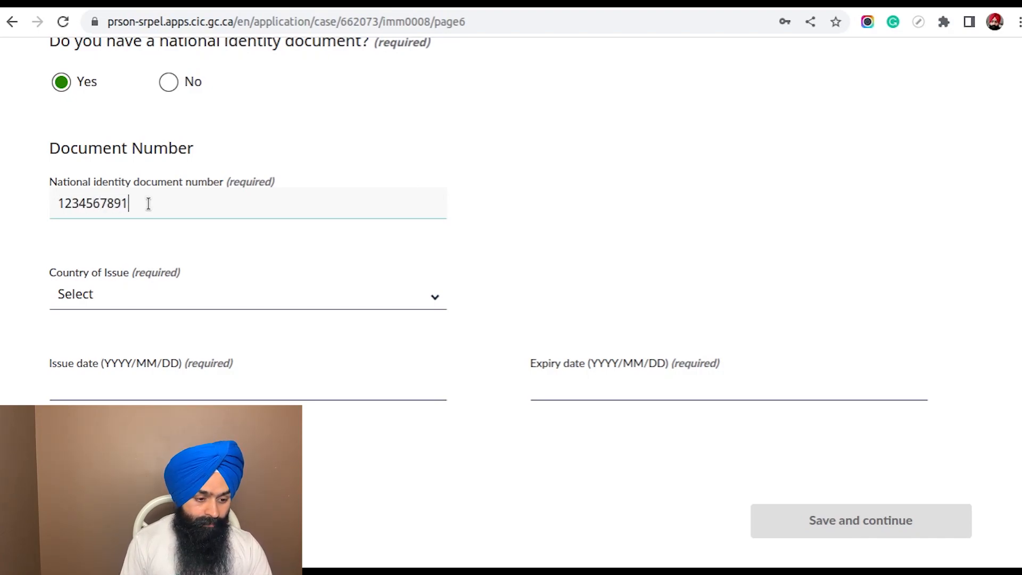
text(6)
key(Tab)
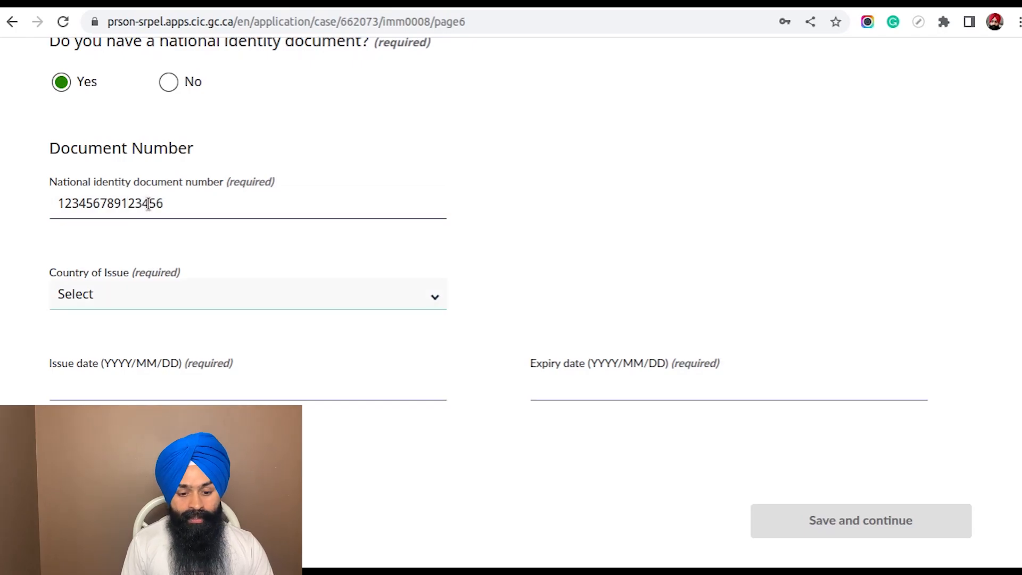
Set the national identity document's country of issue to IND (India)
scroll(418, 245, down, 2)
click(219, 170)
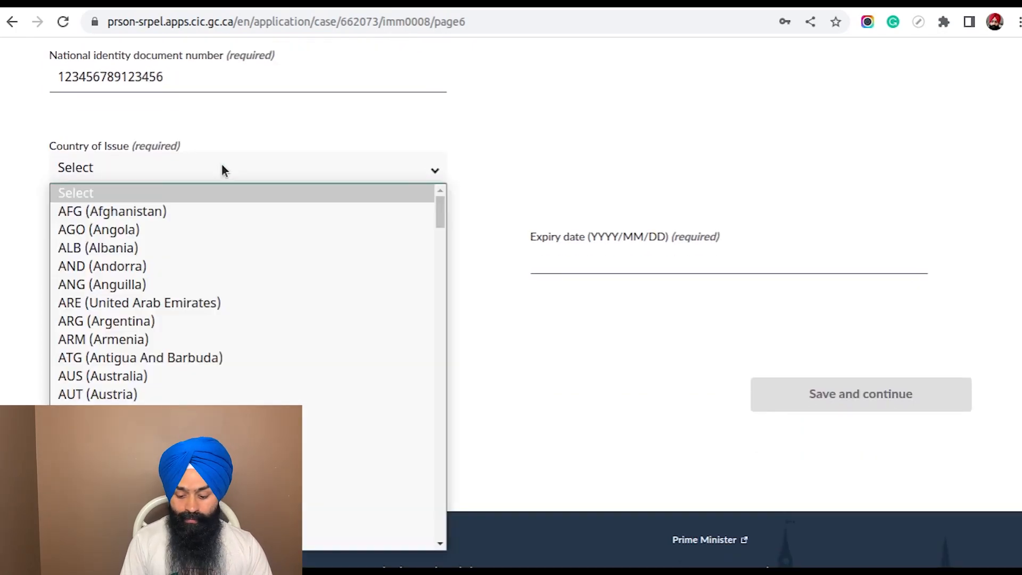
text(ind)
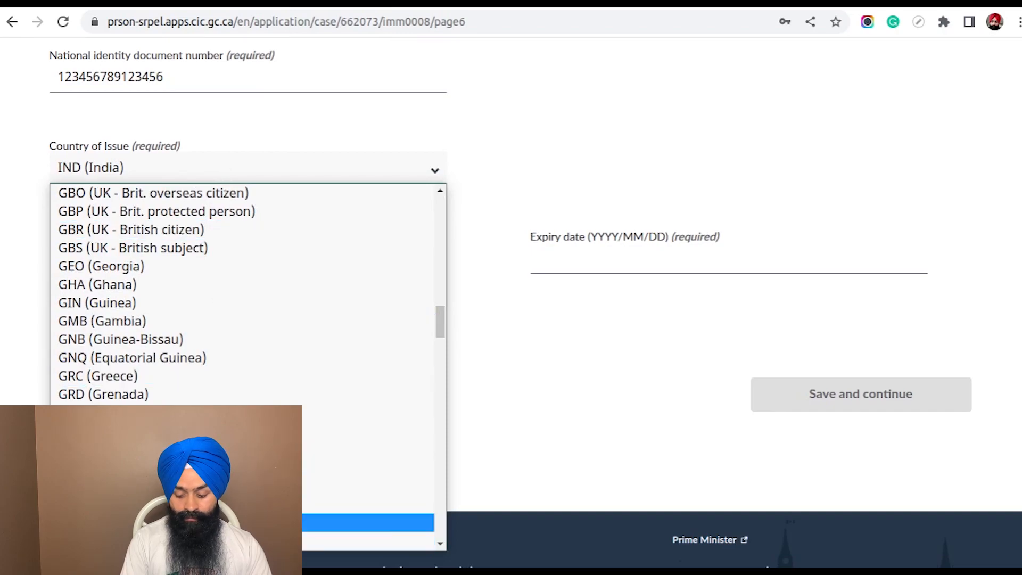
key(Return)
Enter 2019/10/10 as the national identity document's issue date
scroll(365, 278, down, 1)
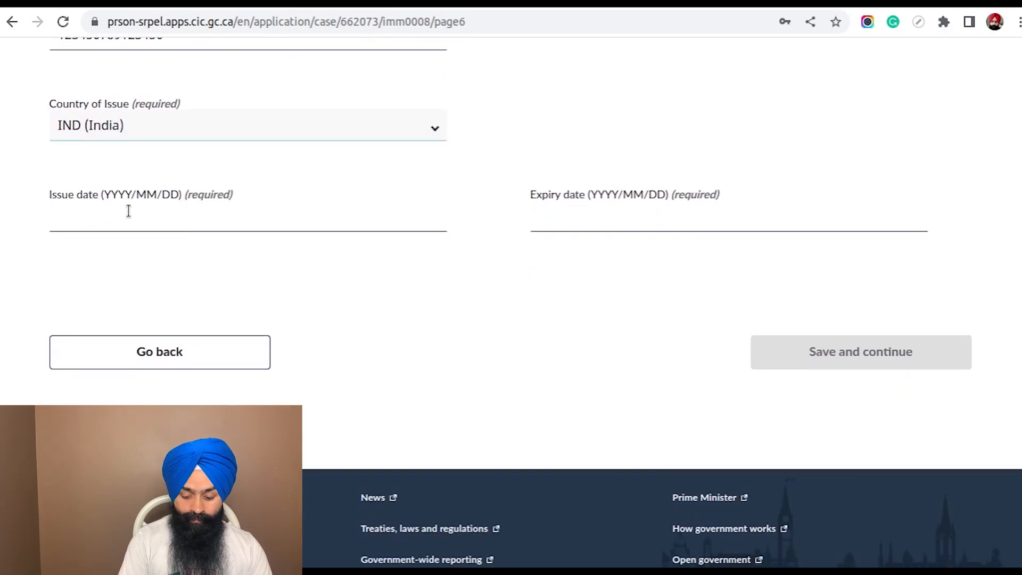
click(107, 204)
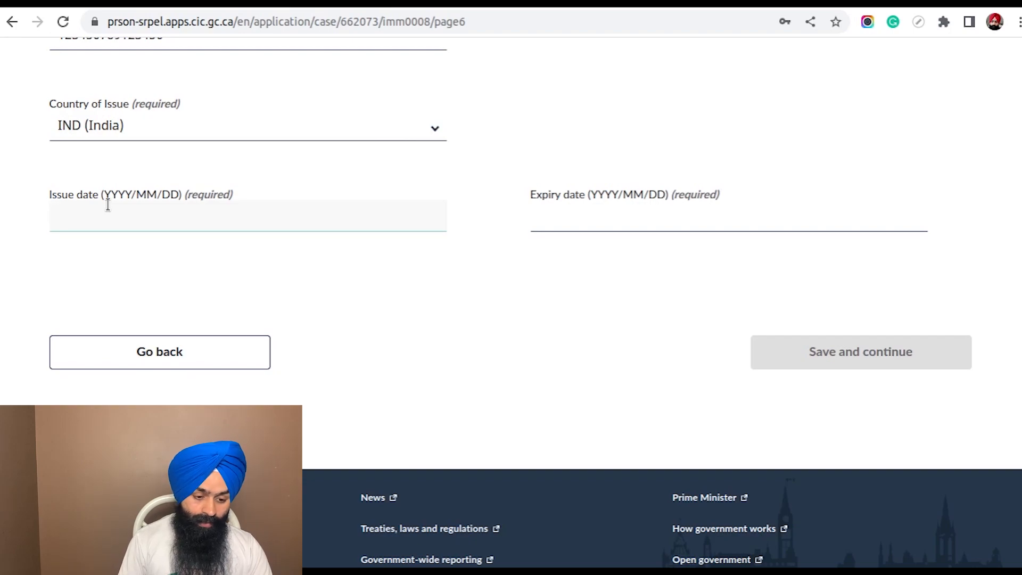
text(20)
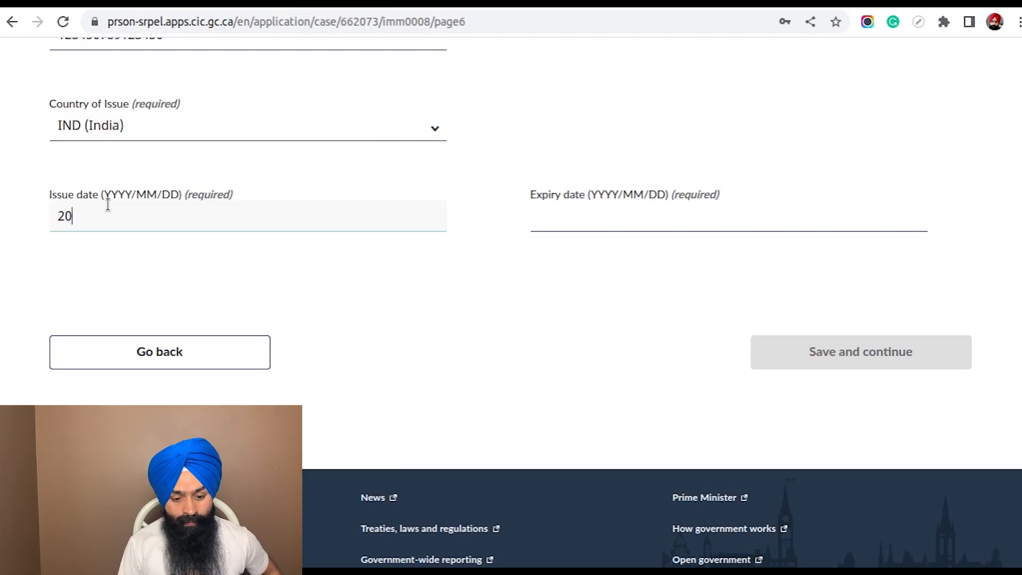
text(2)
key(BackSpace)
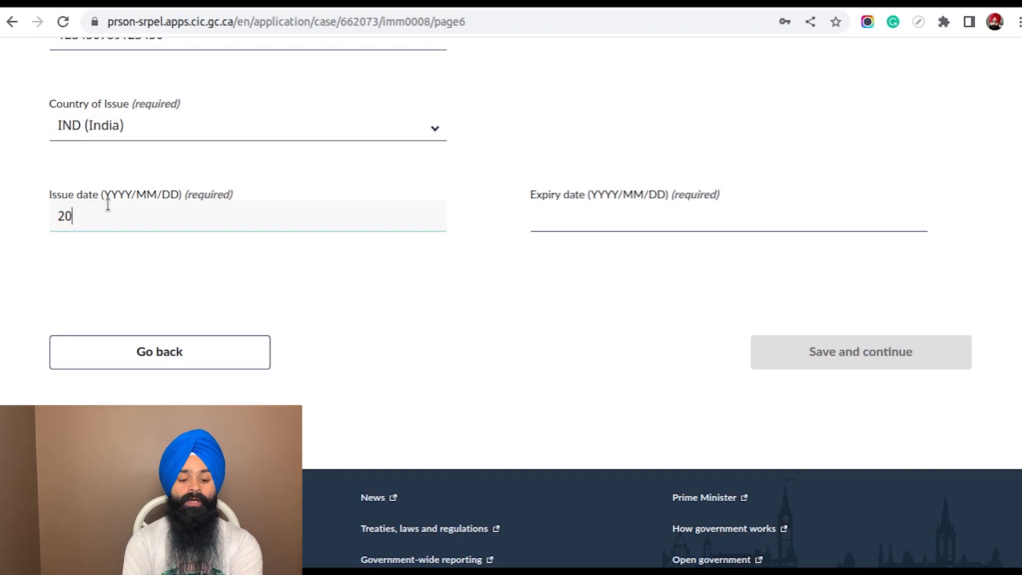
text(19/10/10)
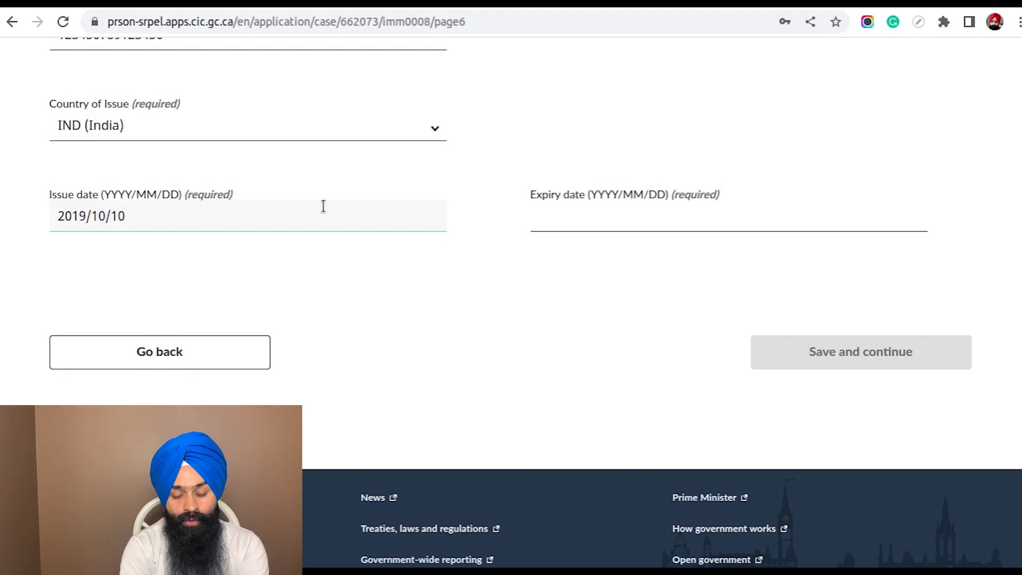
Enter 999/10/10 as the national identity document's expiry date
click(596, 218)
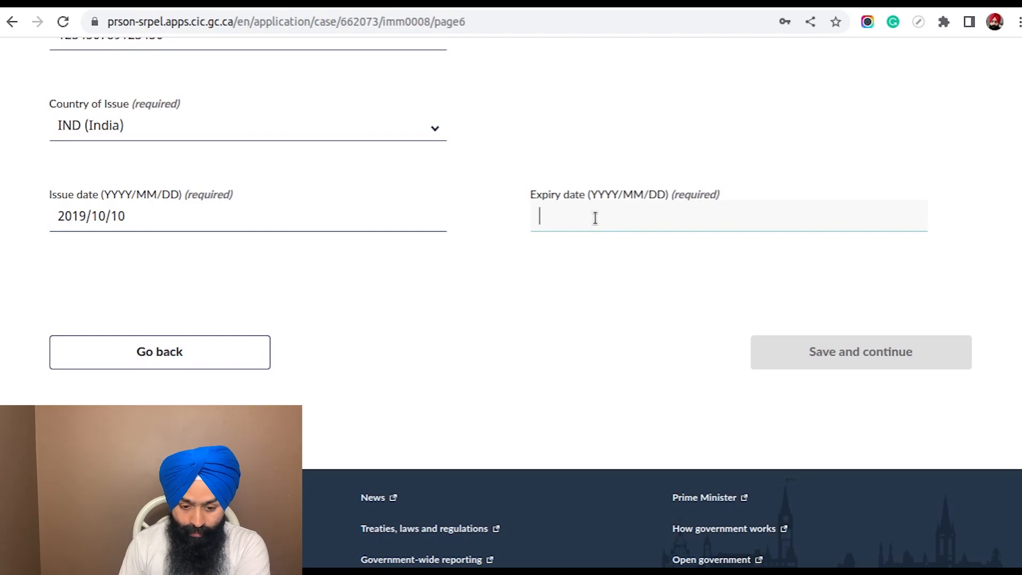
text(999)
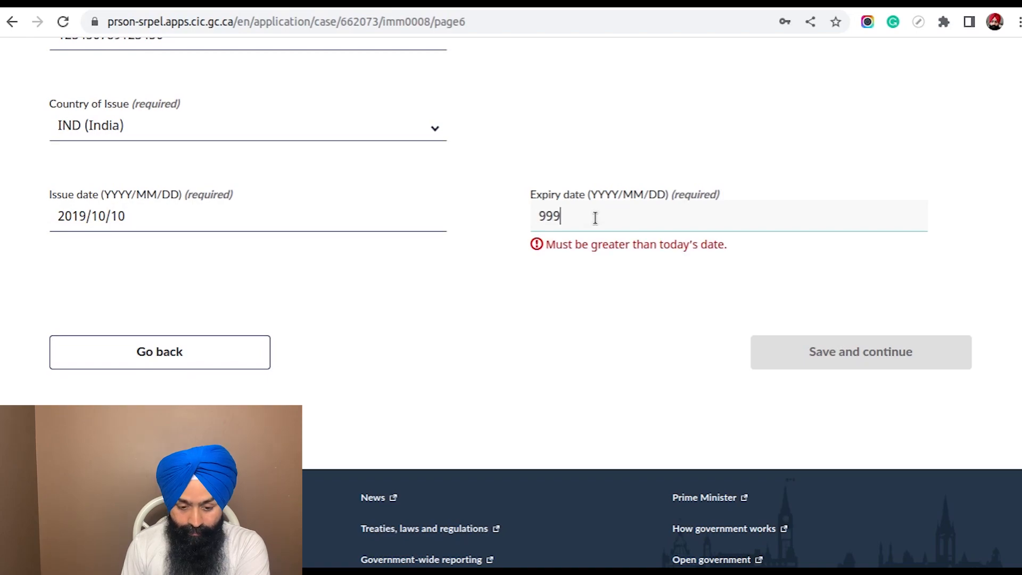
text(/10/10)
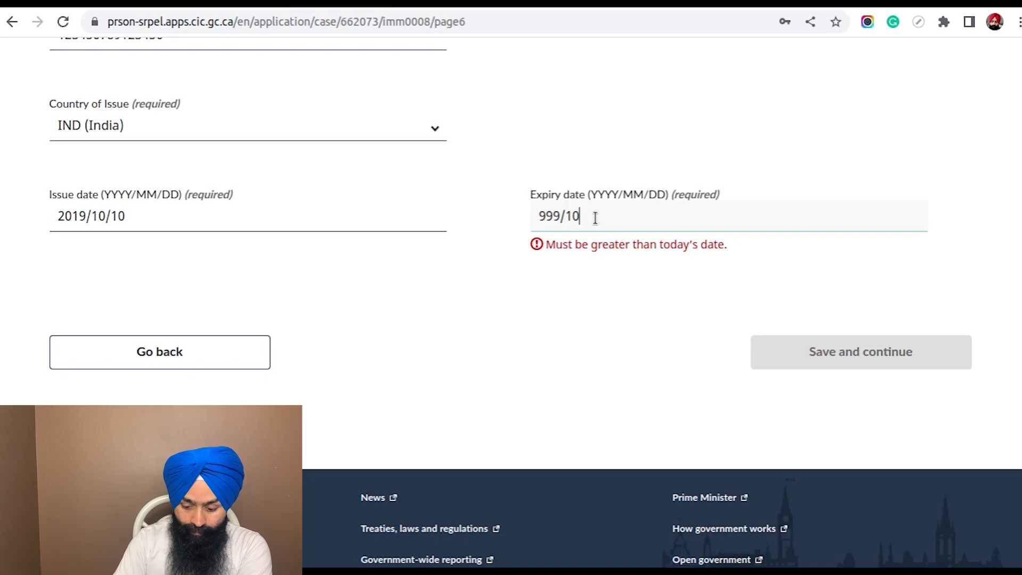
click(652, 292)
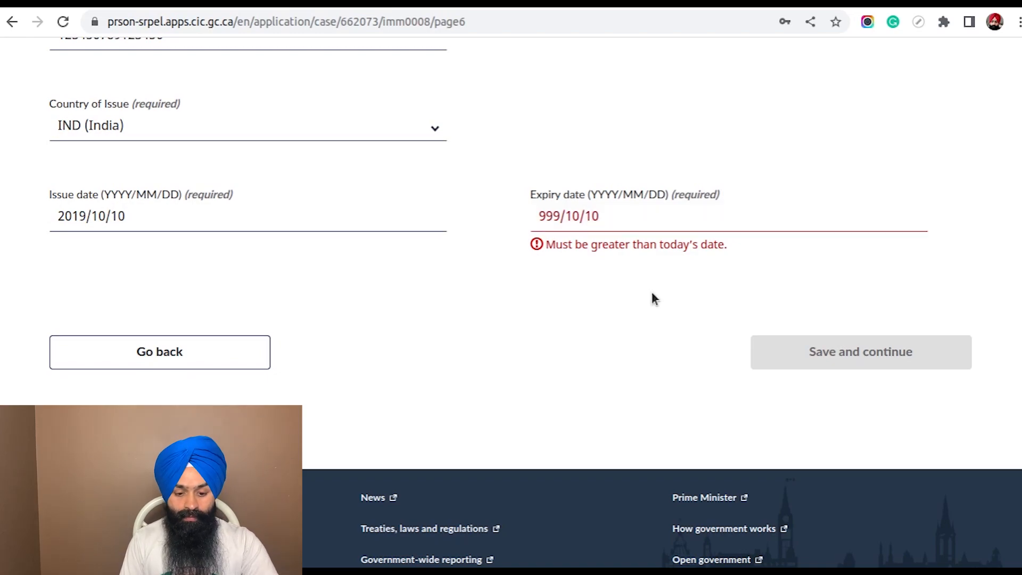
Correct the expiry date of the national identity document to 9999/10/10
click(628, 213)
key(Left)
key(Left)
key(Left)
key(Left)
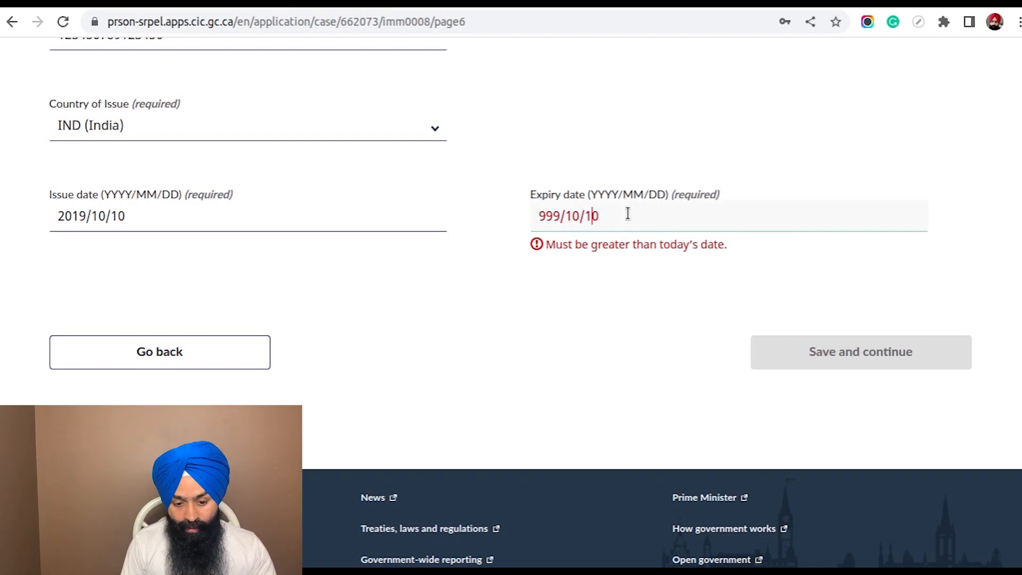
key(Left)
key(Left)
text(9)
click(671, 325)
Try shortening the expiry date's year to 999, and restore the date to 9999/10/10
click(560, 214)
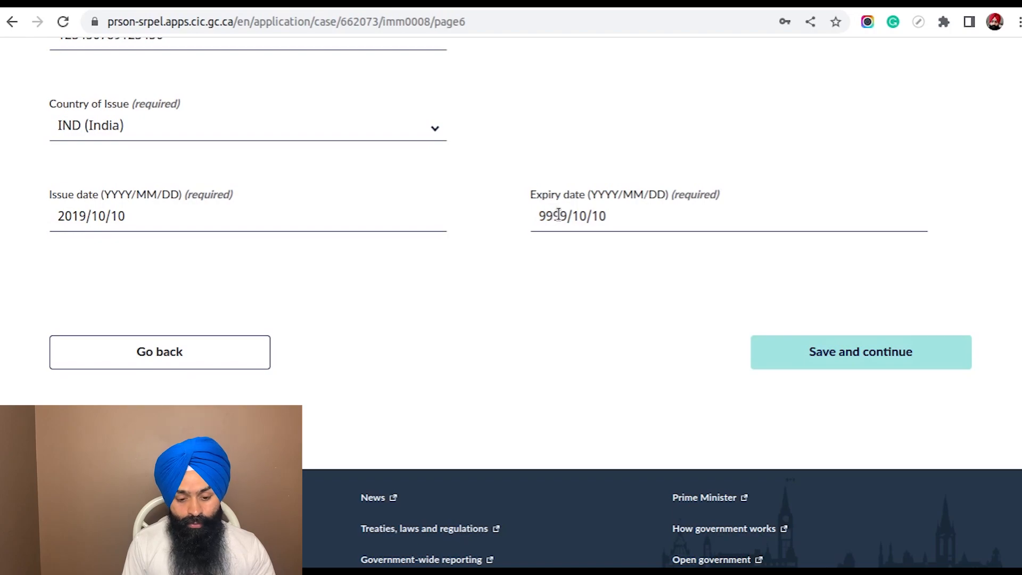
key(BackSpace)
click(600, 275)
drag(545, 244, 657, 242)
click(749, 241)
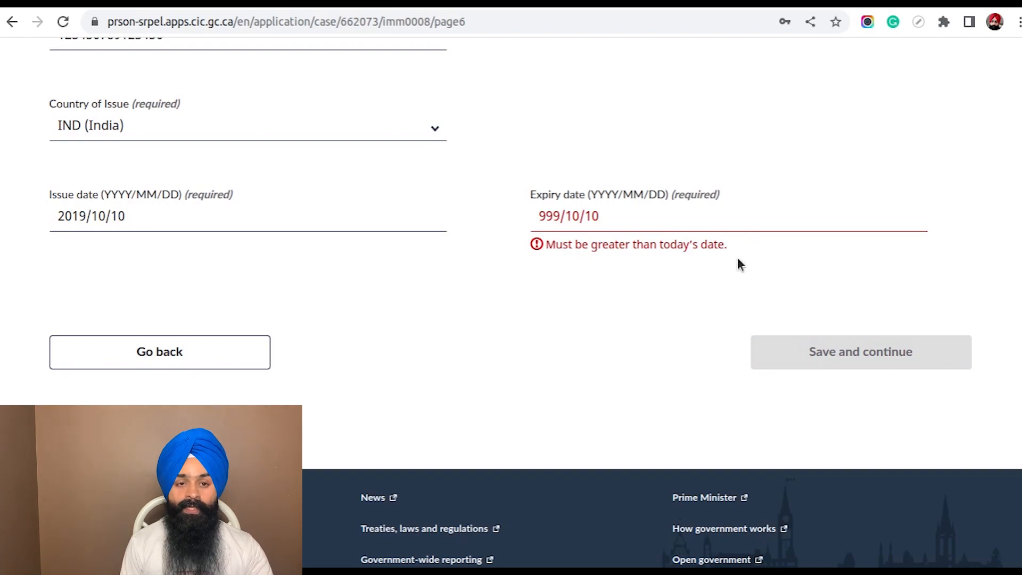
click(561, 217)
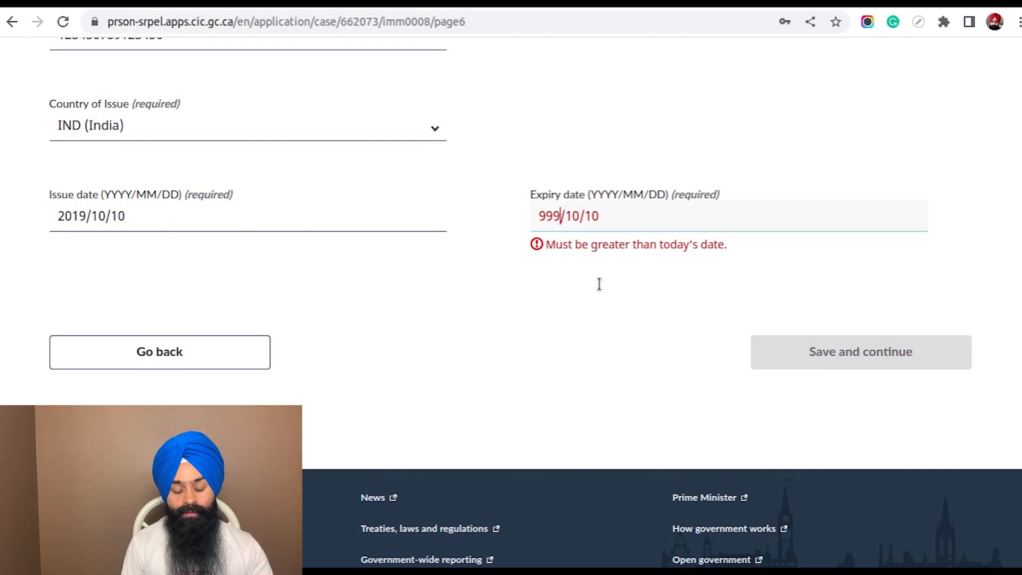
text(9)
click(631, 330)
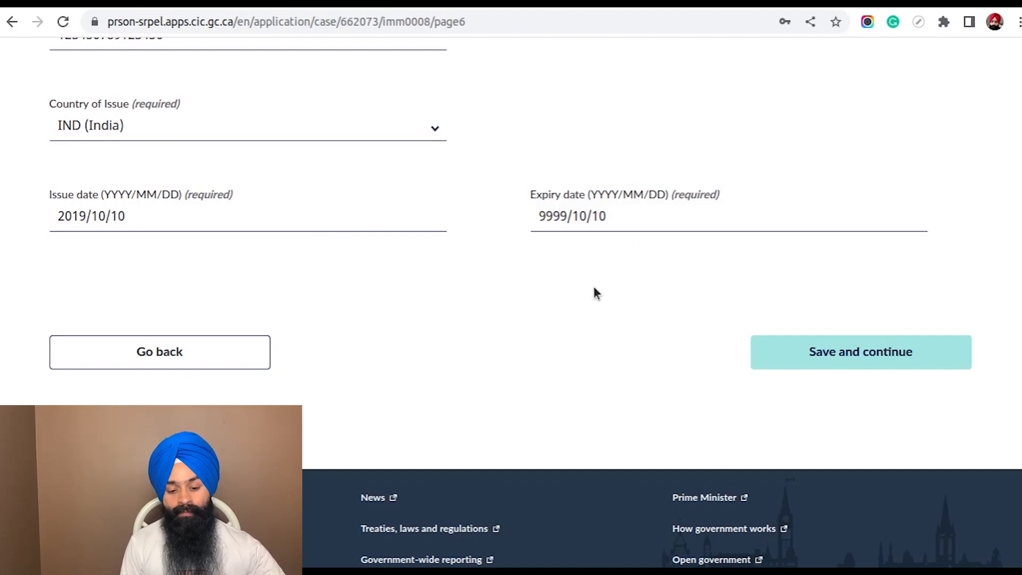
Save the national identity document details and continue to the Education/occupation detail page
drag(614, 216, 516, 224)
click(554, 285)
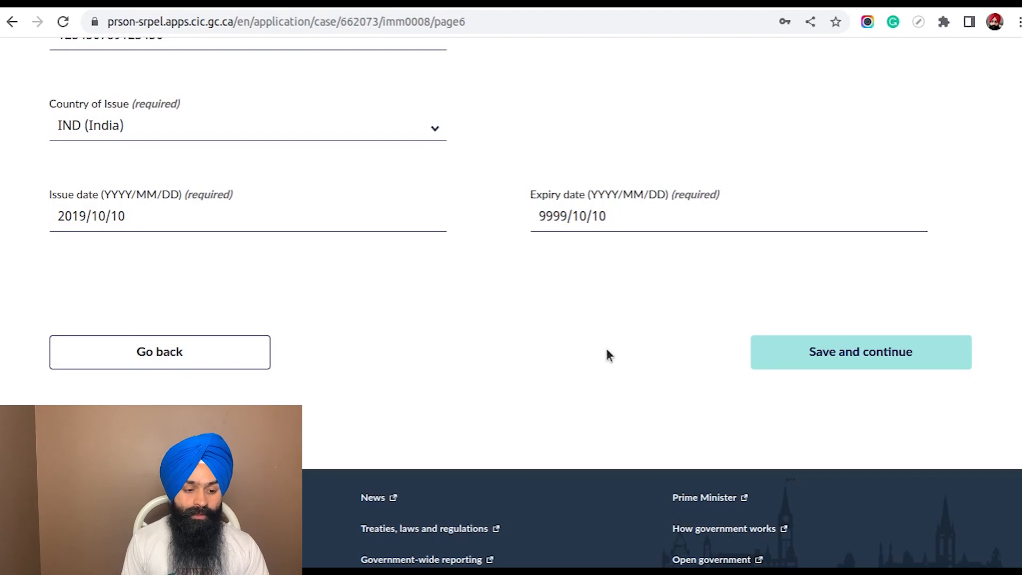
click(825, 355)
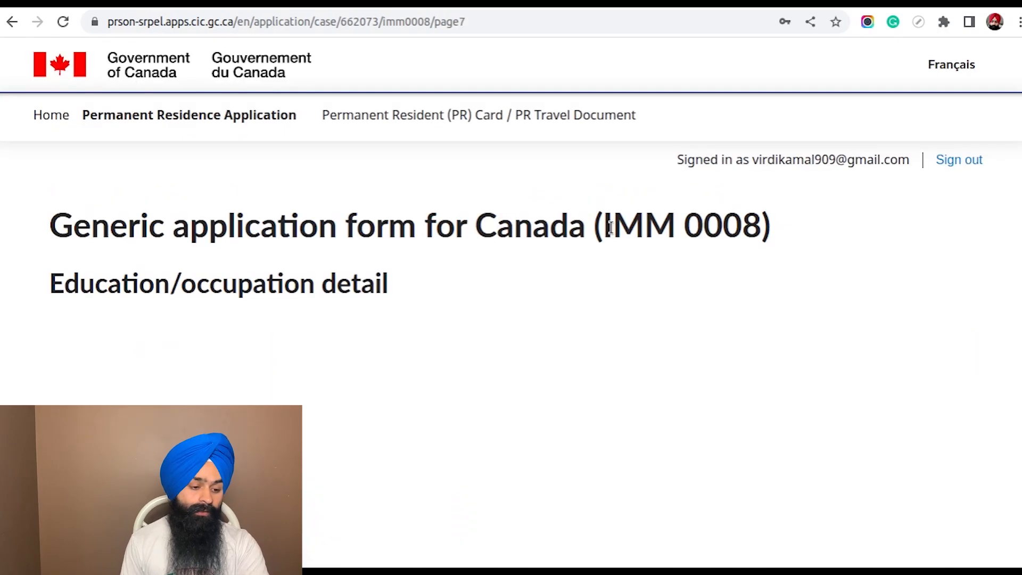
Set the highest level of education to Master's Degree and the total number of years of education to 17
scroll(551, 213, down, 3)
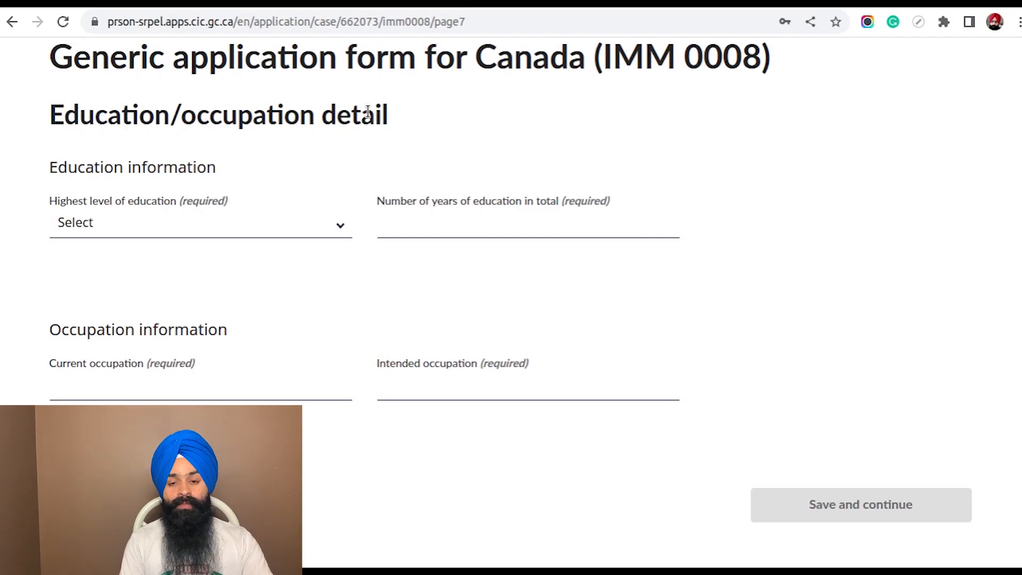
scroll(367, 112, down, 2)
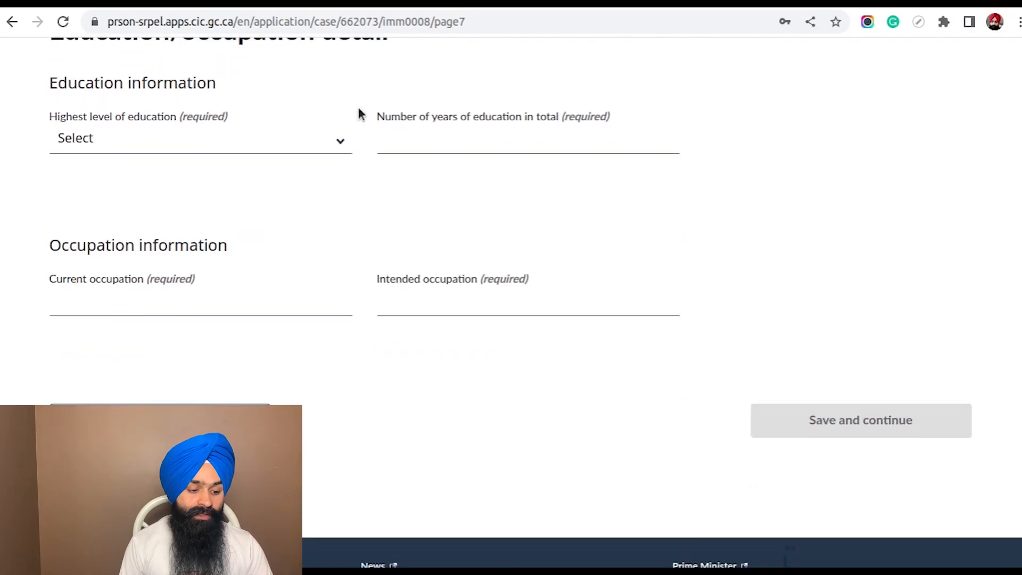
click(295, 140)
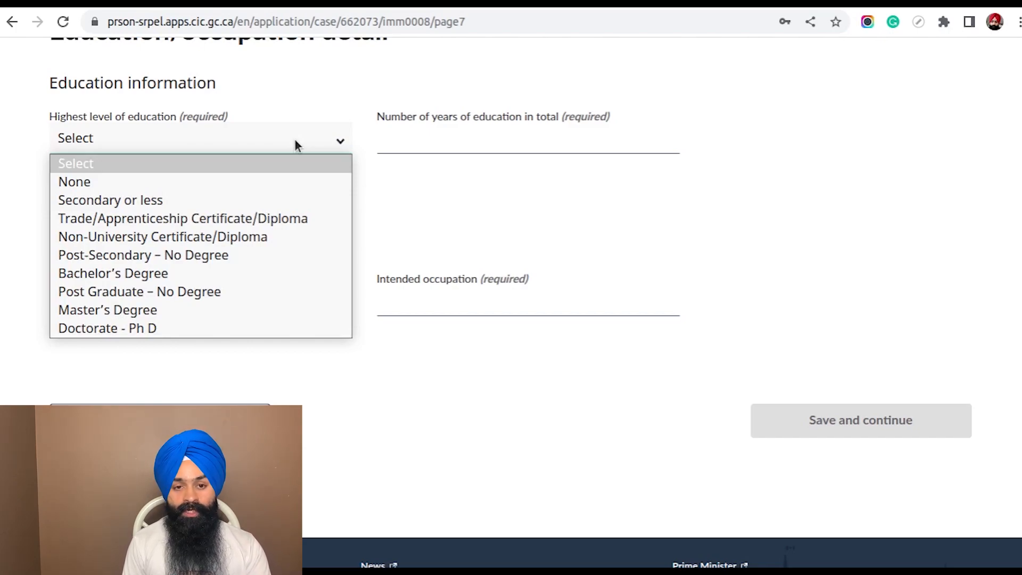
click(262, 308)
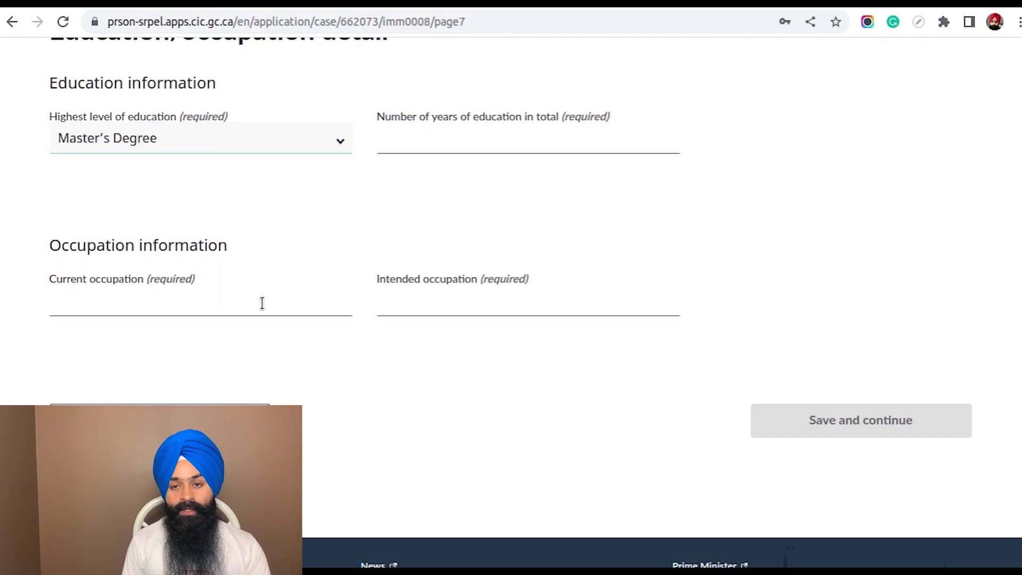
click(431, 133)
text(17)
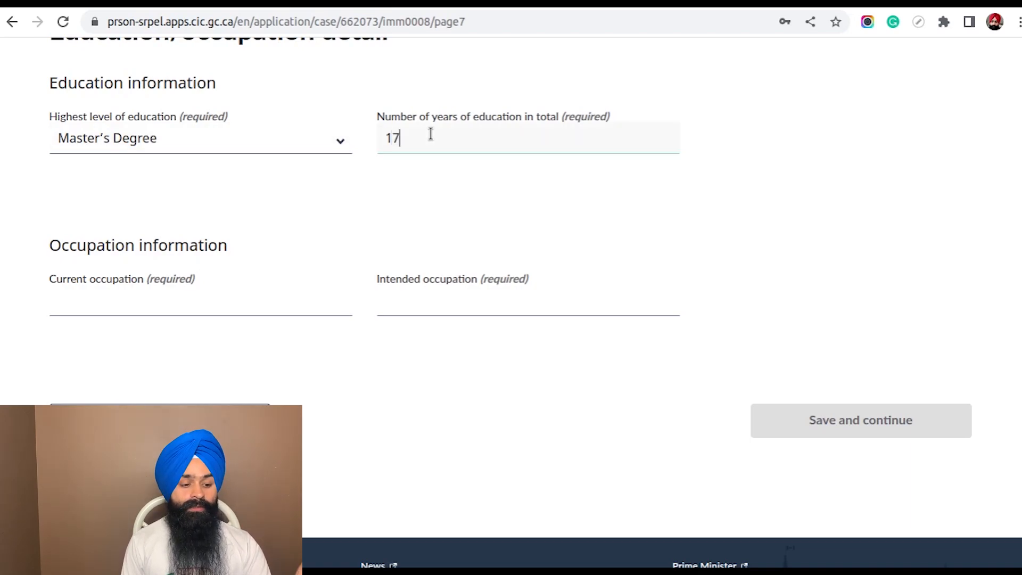
click(416, 218)
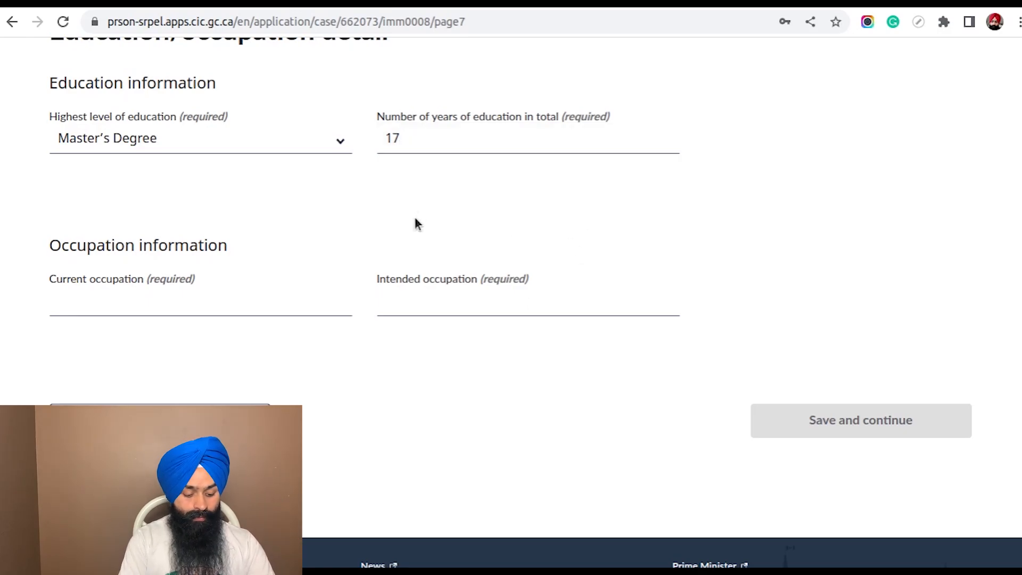
Enter "Web developer" as the current occupation
scroll(326, 192, down, 1)
scroll(327, 194, down, 2)
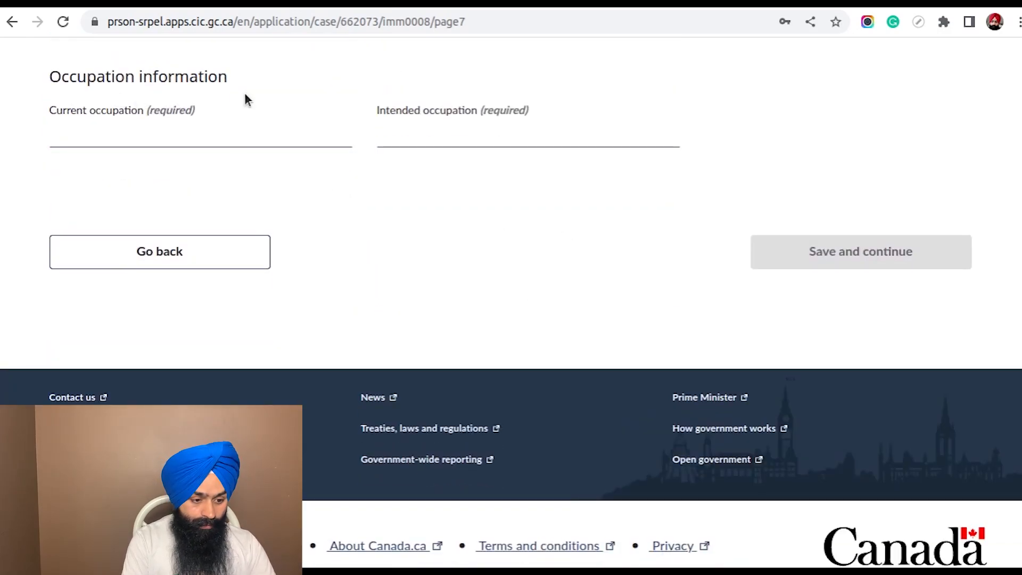
click(121, 133)
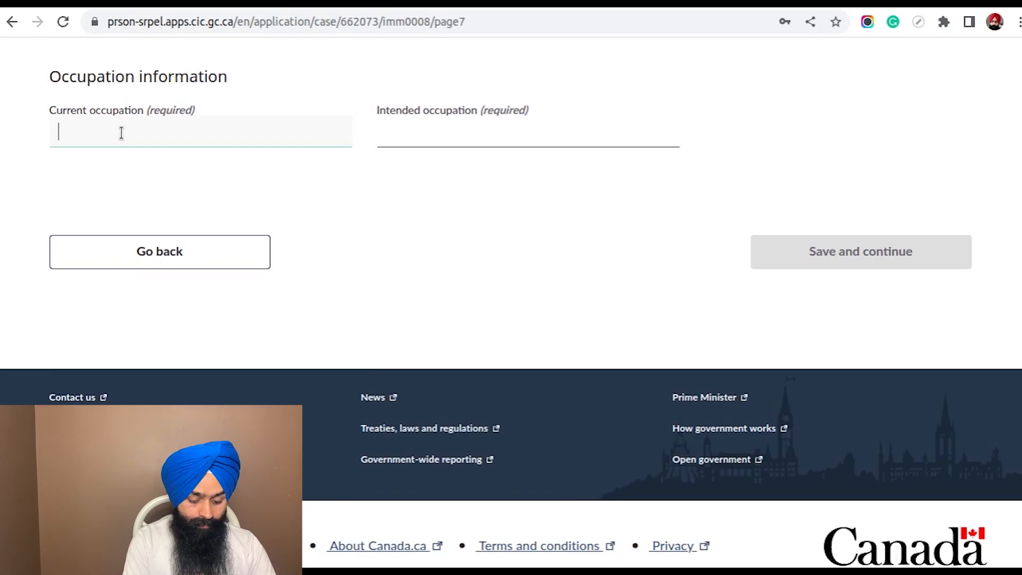
text(Wedb De)
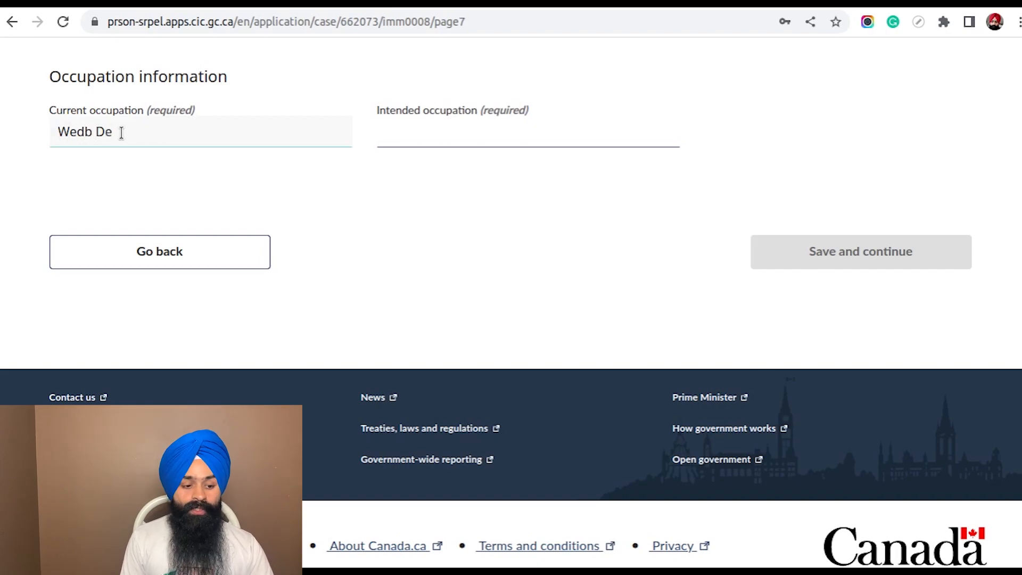
key(BackSpace)
key(BackSpace)
key(BackSpace)
key(BackSpace)
key(BackSpace)
text(b developer)
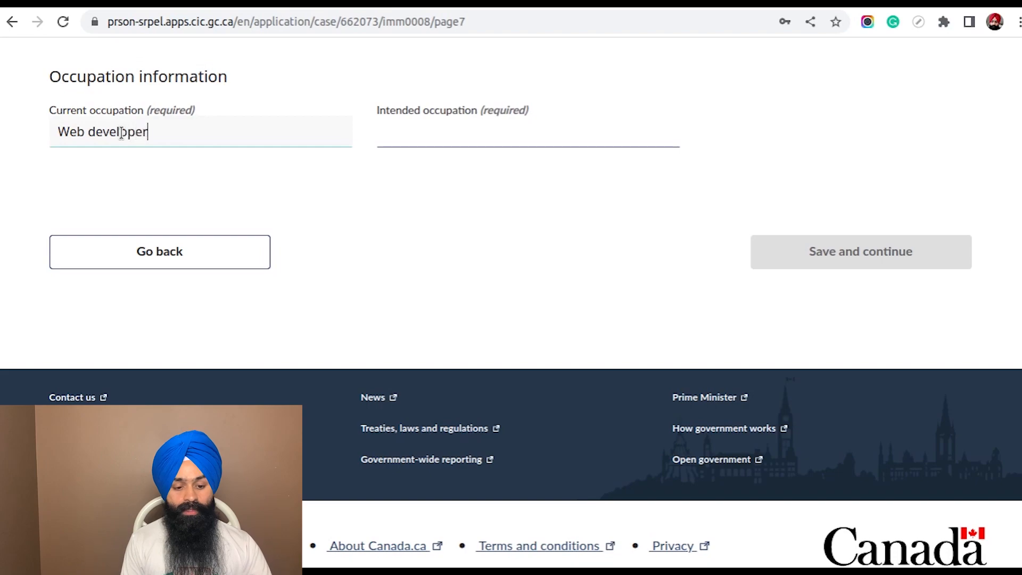
Copy "Web developer" from the current occupation into the intended occupation
key(Tab)
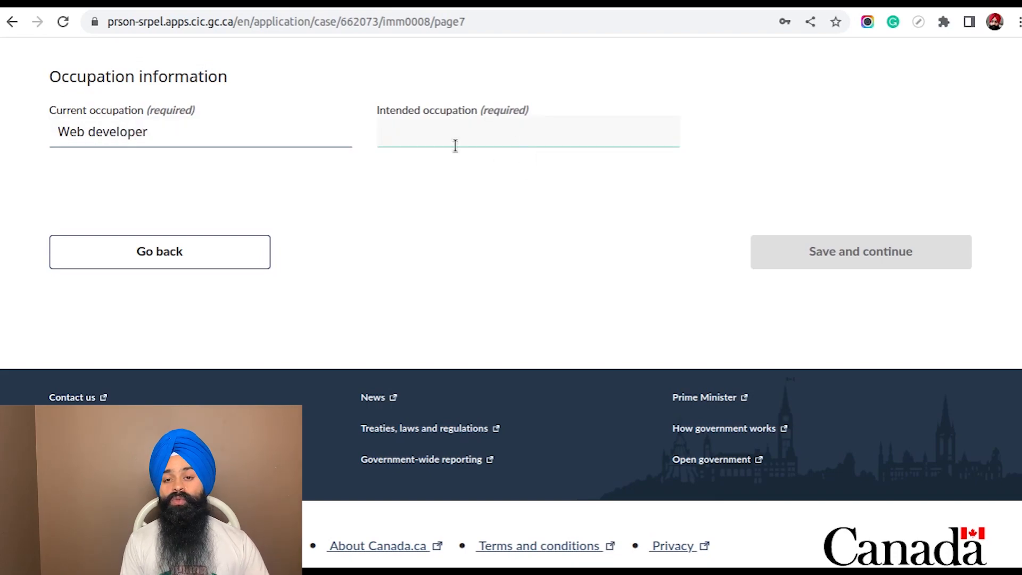
drag(181, 130, 31, 138)
key(ctrl+c)
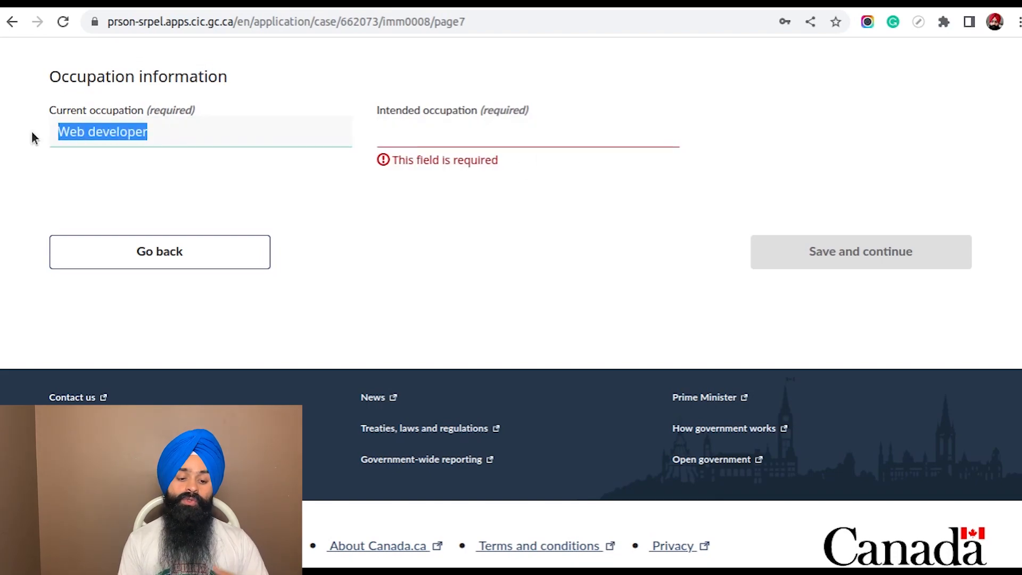
click(405, 132)
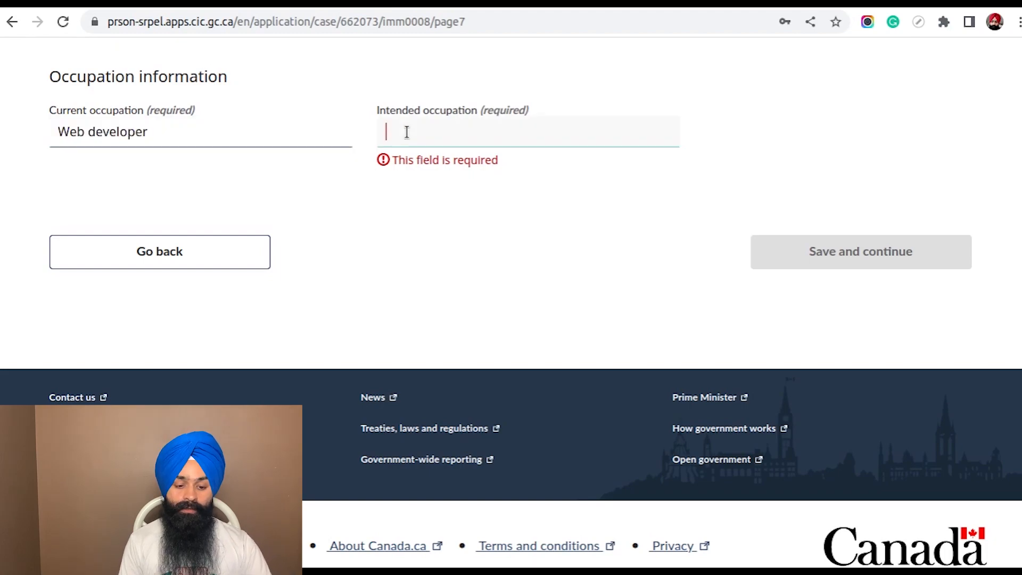
key(ctrl+v)
click(586, 237)
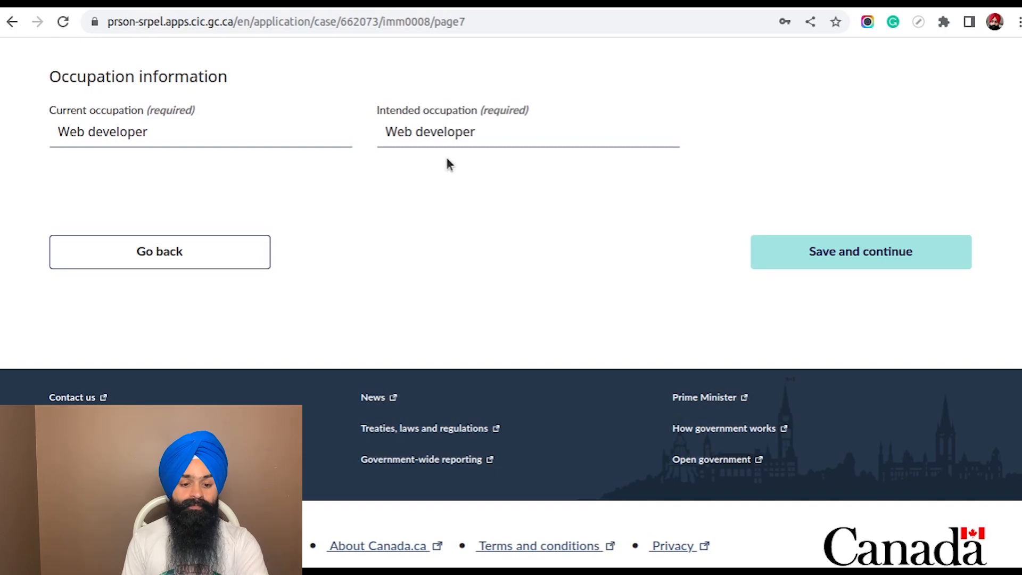
Save the education and occupation details and continue to the Language detail page
scroll(598, 232, up, 5)
scroll(595, 233, down, 5)
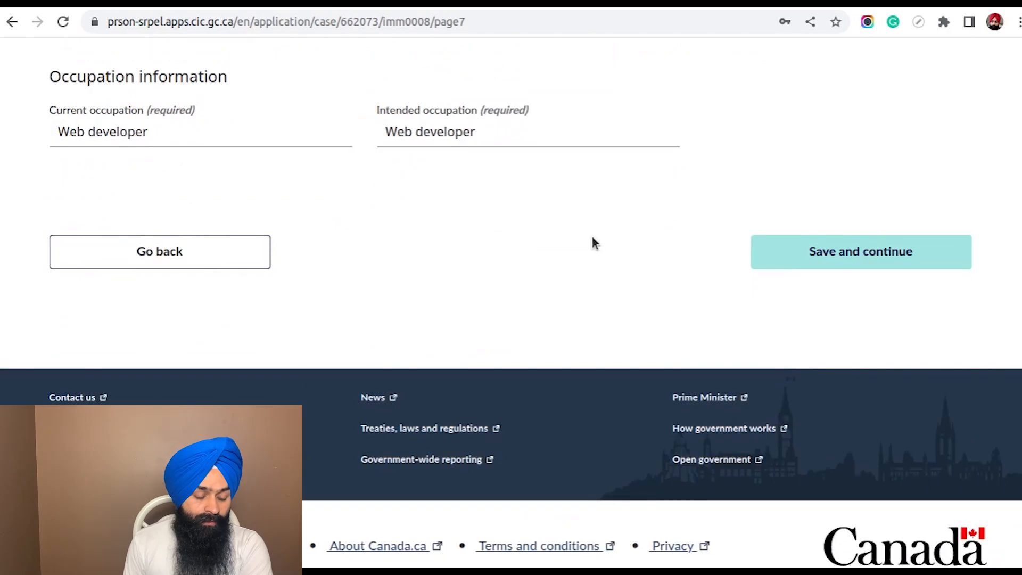
click(873, 256)
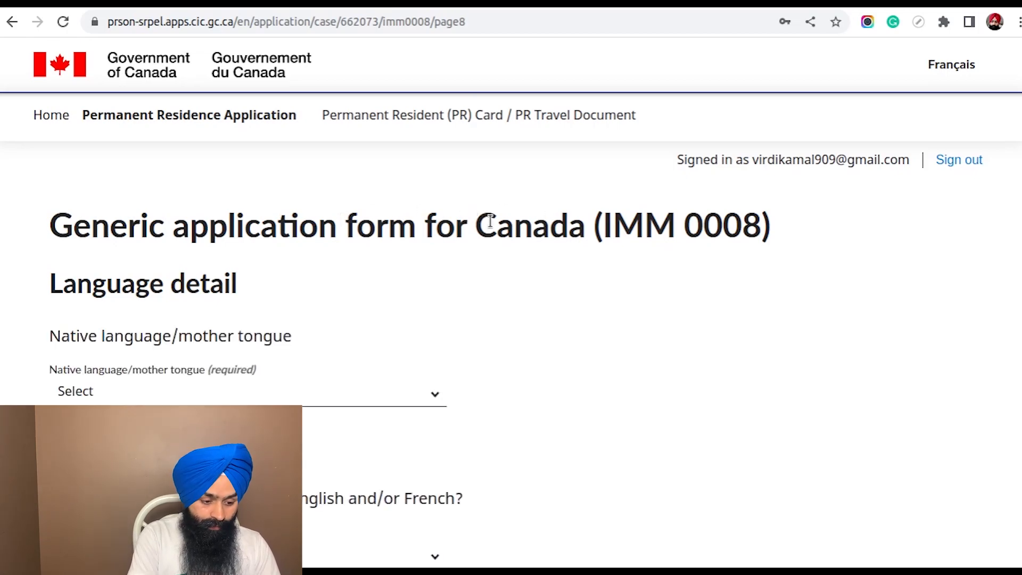
Set the native language/mother tongue to Punjabi
scroll(490, 218, down, 4)
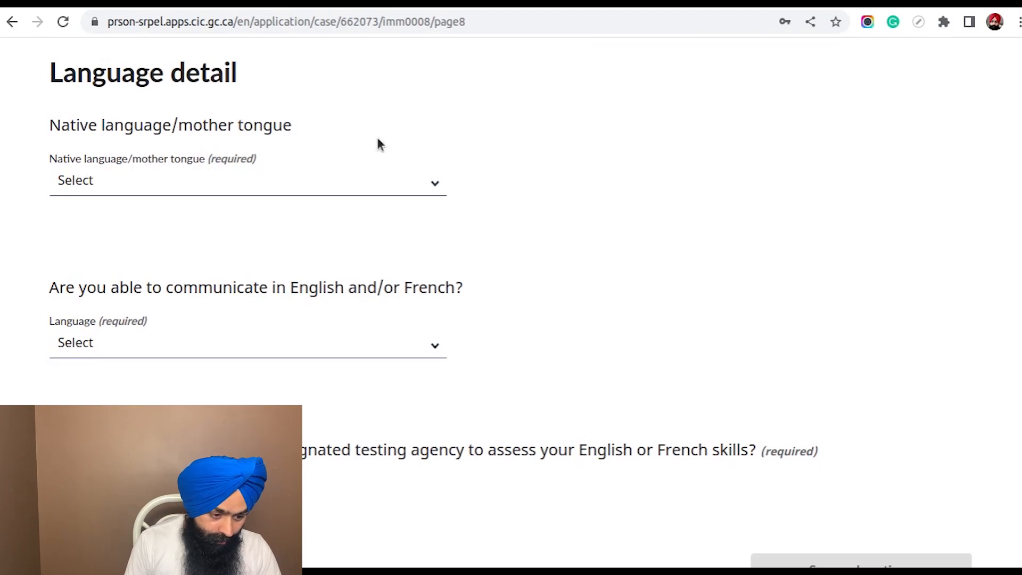
click(320, 186)
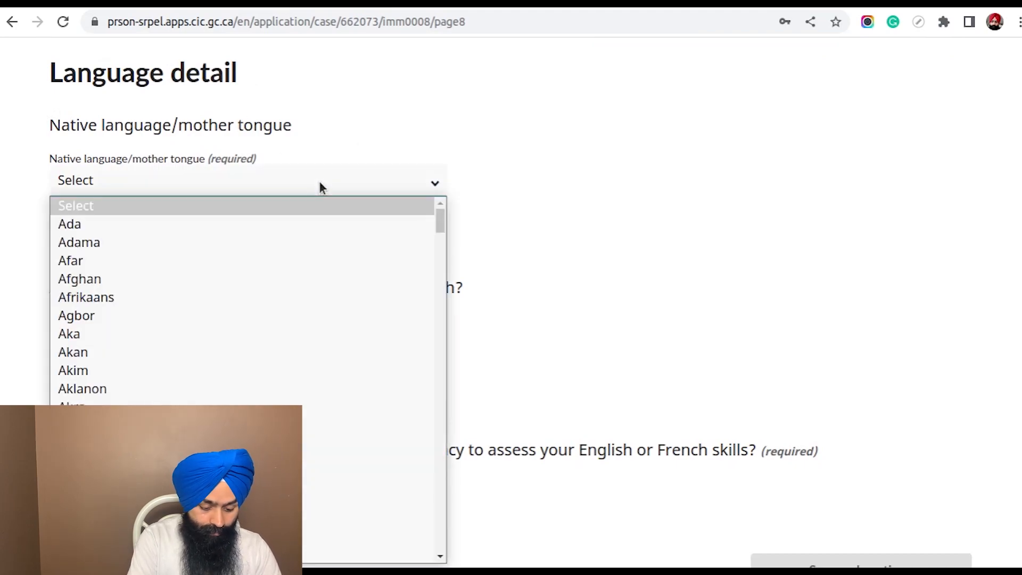
text(pu)
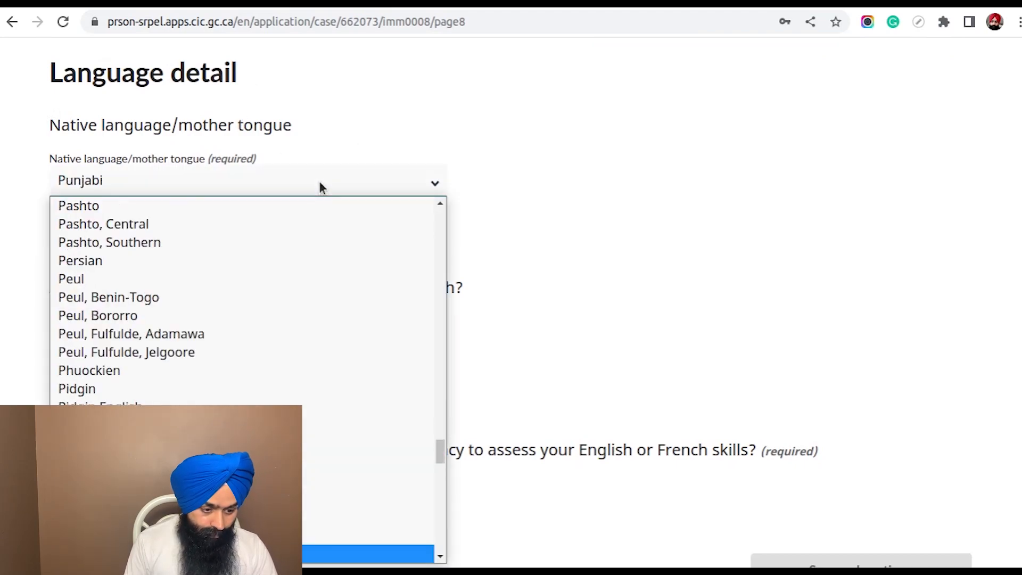
text(n)
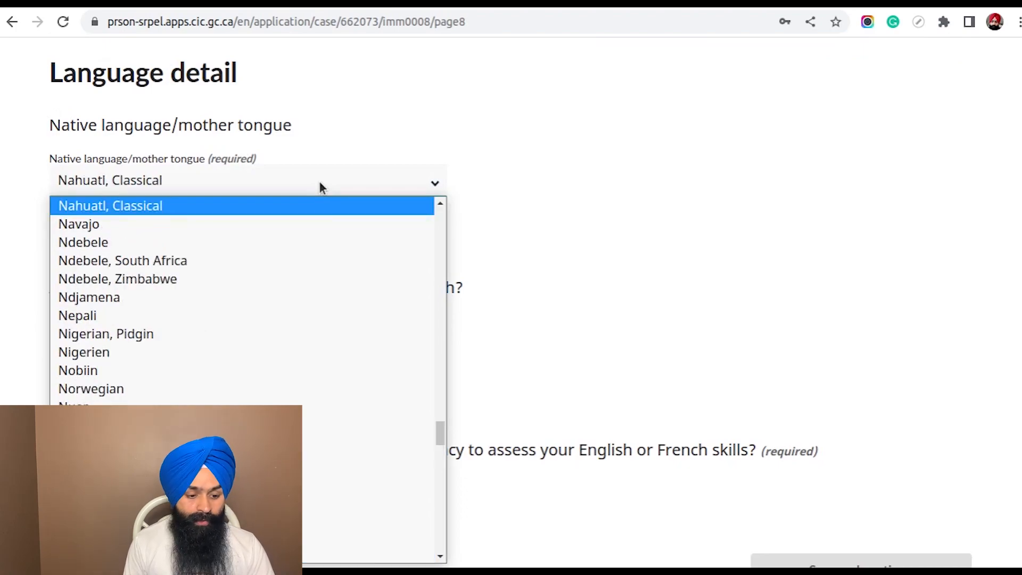
text(pu)
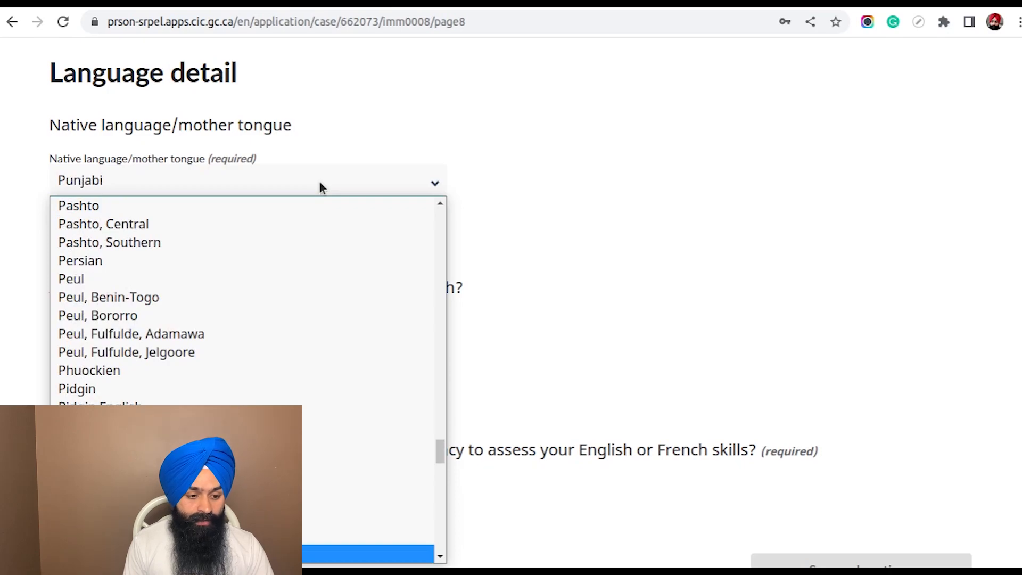
key(Return)
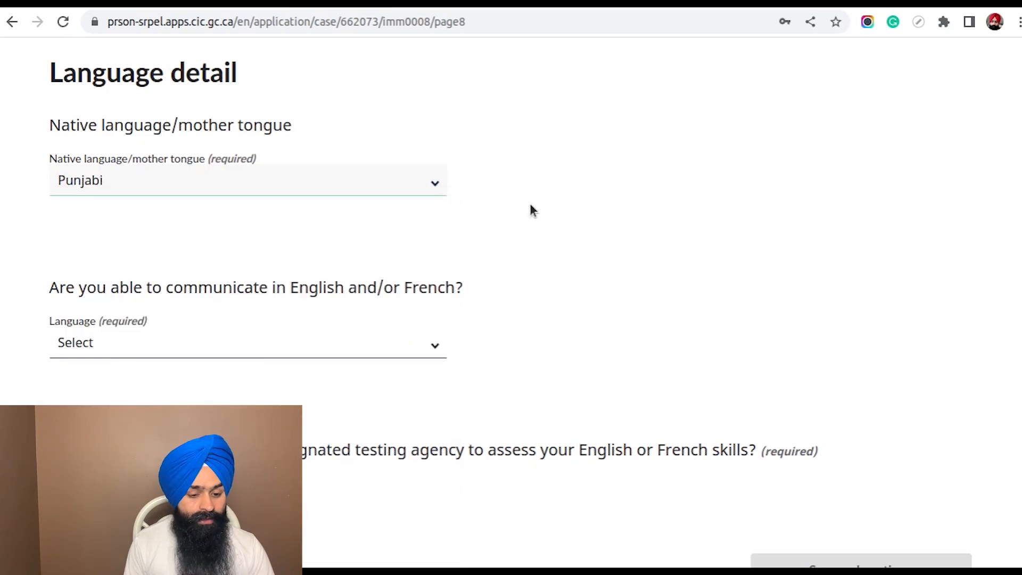
Choose English as the language the applicant is able to communicate in
scroll(530, 209, down, 2)
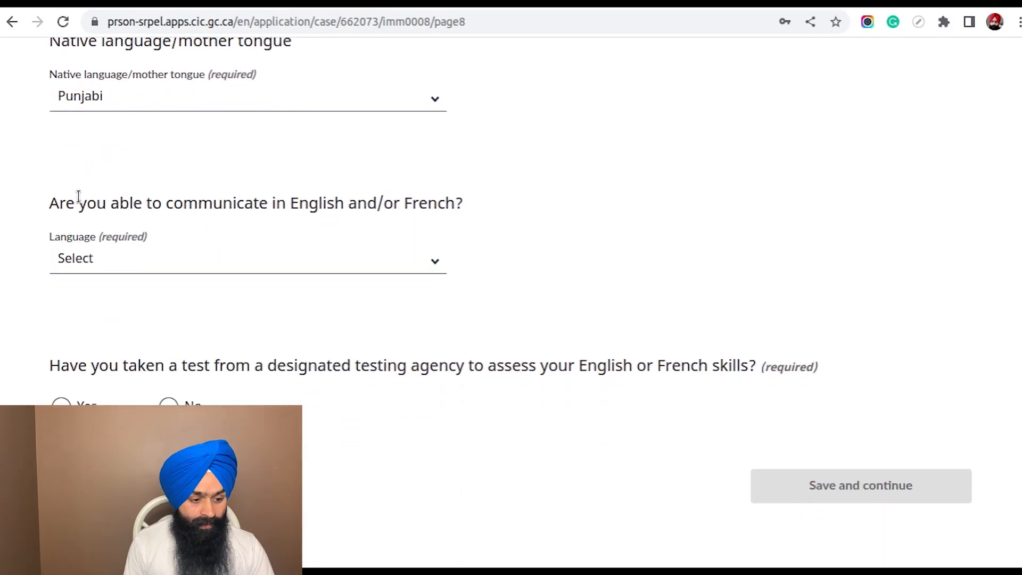
scroll(544, 184, down, 1)
scroll(544, 184, down, 2)
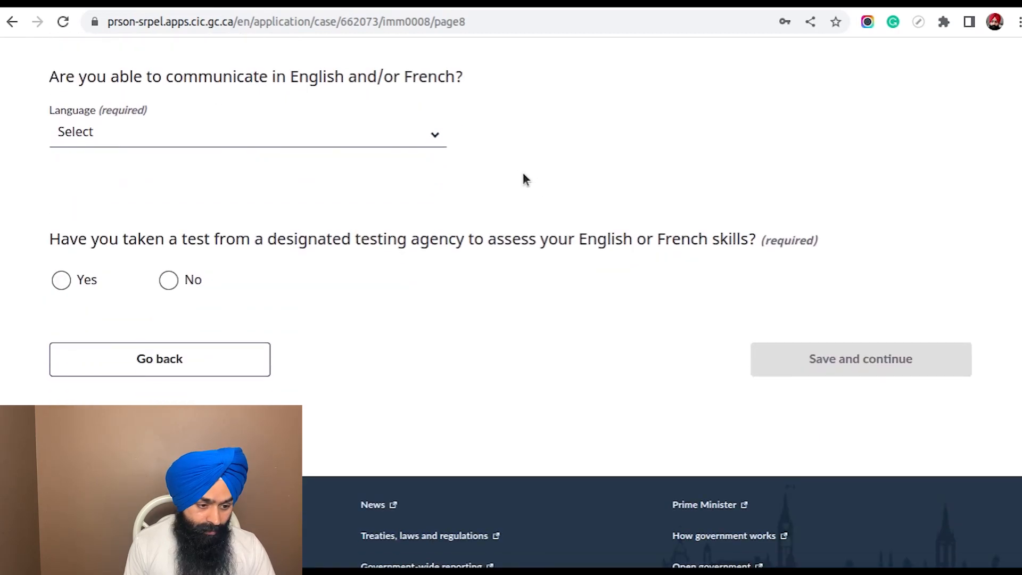
click(356, 143)
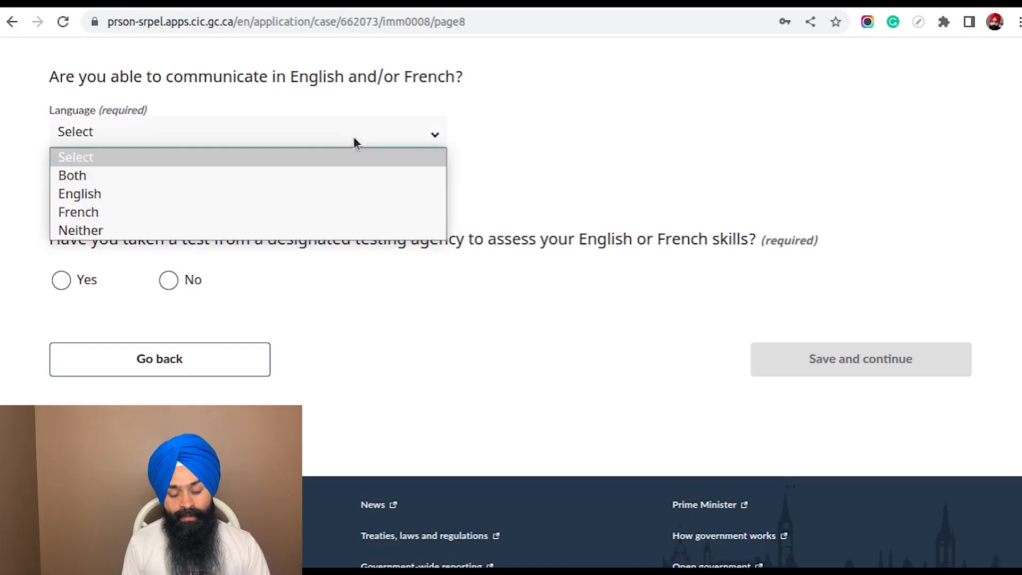
click(254, 194)
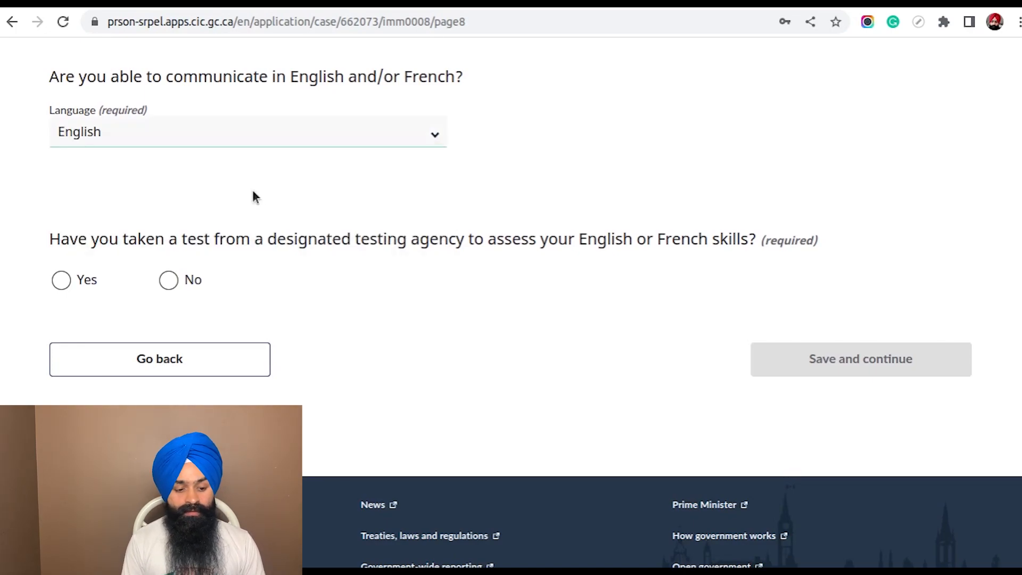
Answer No to having taken a designated language test, and save to continue to the Dependants page
scroll(426, 196, down, 1)
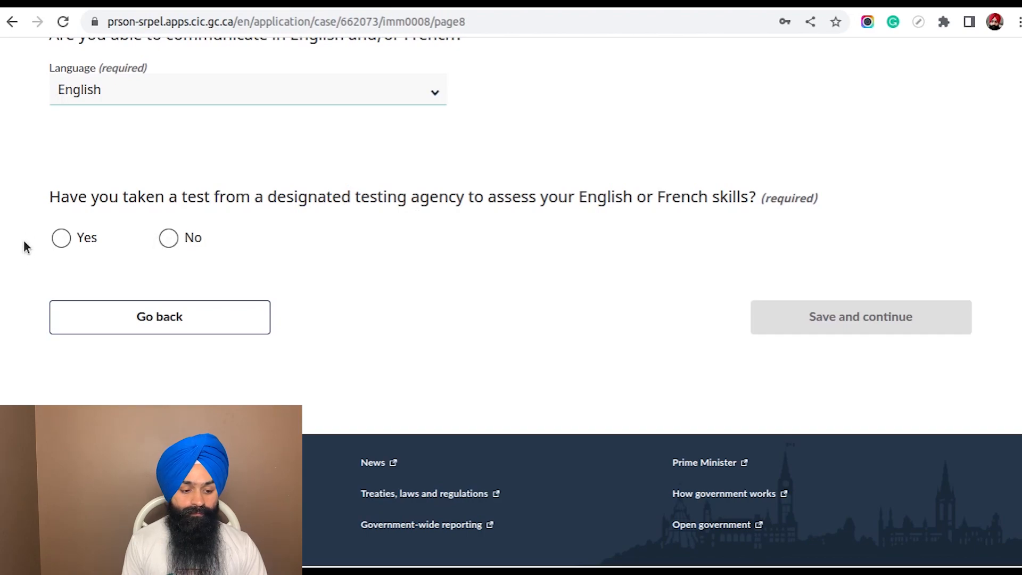
click(170, 238)
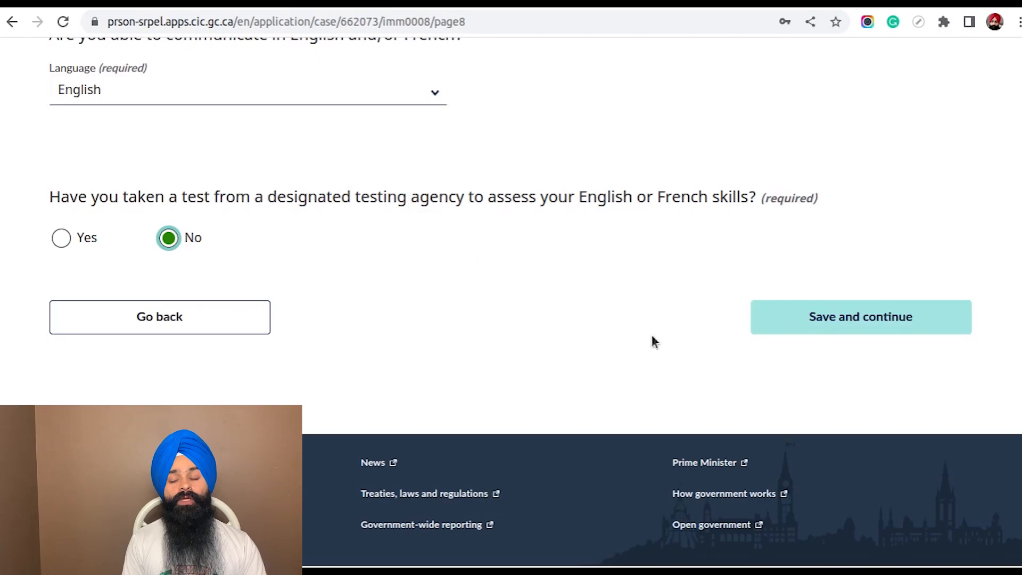
click(832, 315)
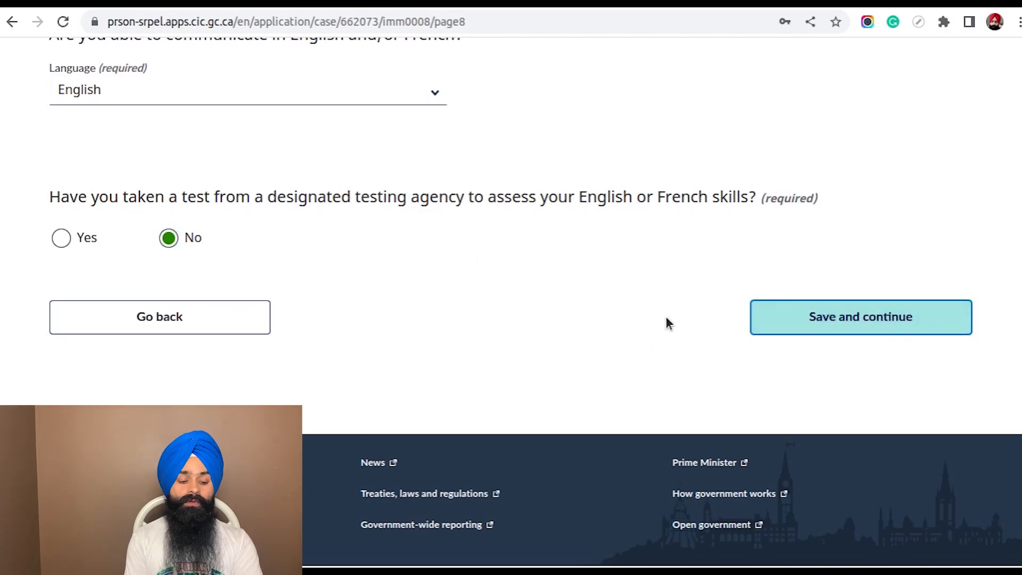
Answer Yes to having dependants to add and view the table for adding them
scroll(634, 287, down, 4)
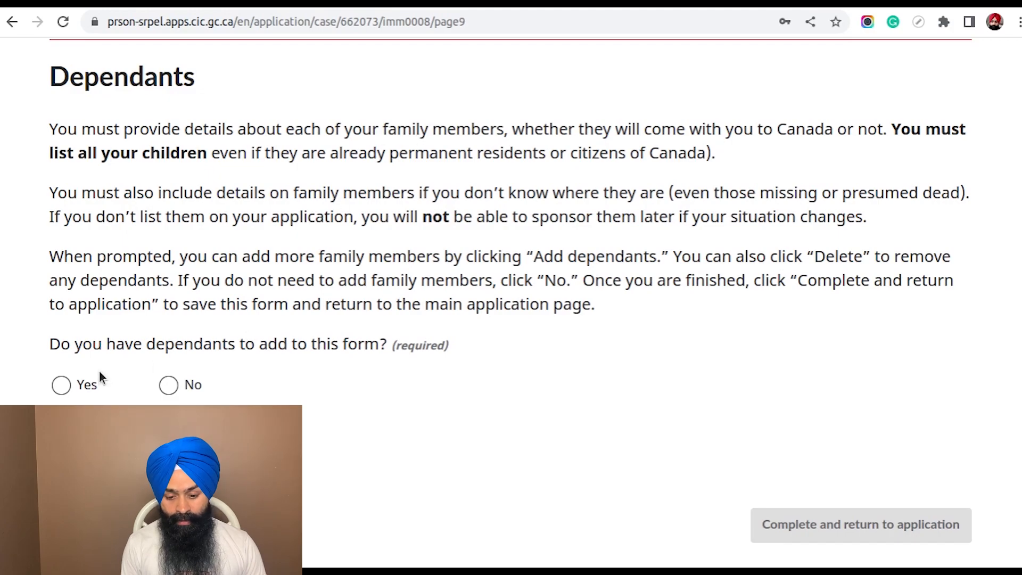
click(62, 388)
scroll(221, 346, down, 8)
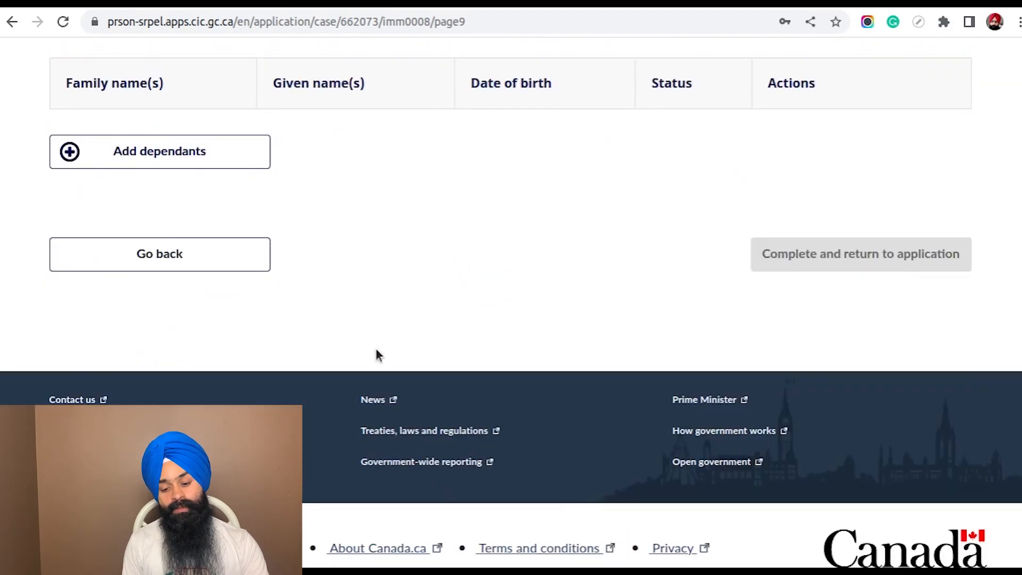
scroll(375, 352, up, 6)
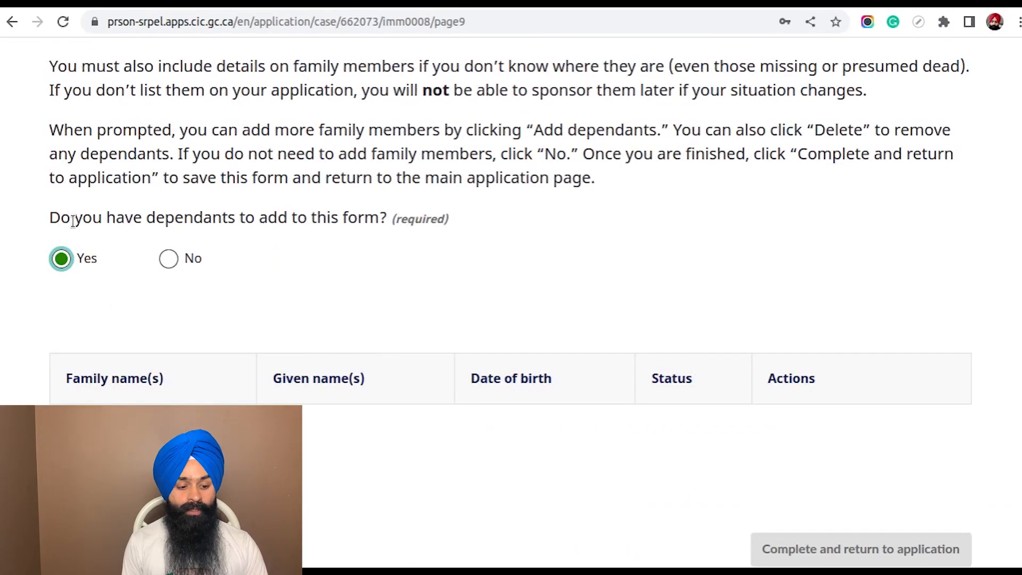
Answer No to having dependants to add, then complete the form and return to the application
click(169, 260)
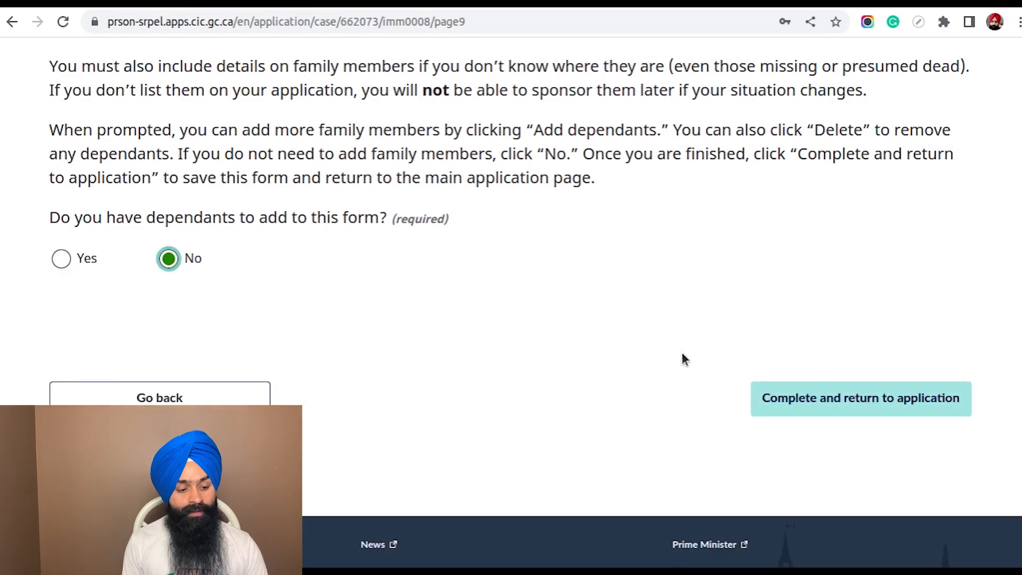
scroll(683, 360, up, 4)
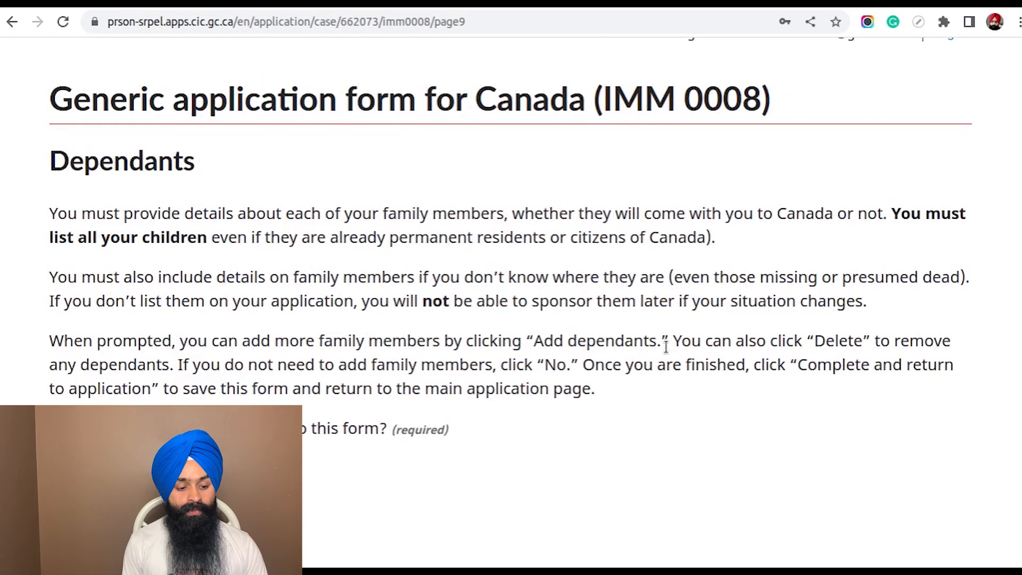
scroll(652, 318, down, 2)
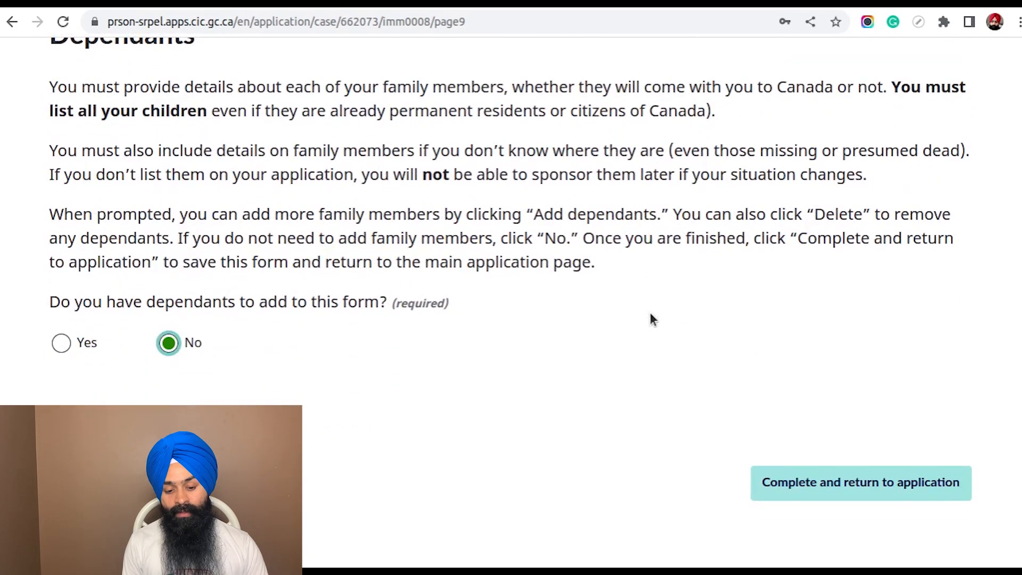
scroll(653, 319, down, 3)
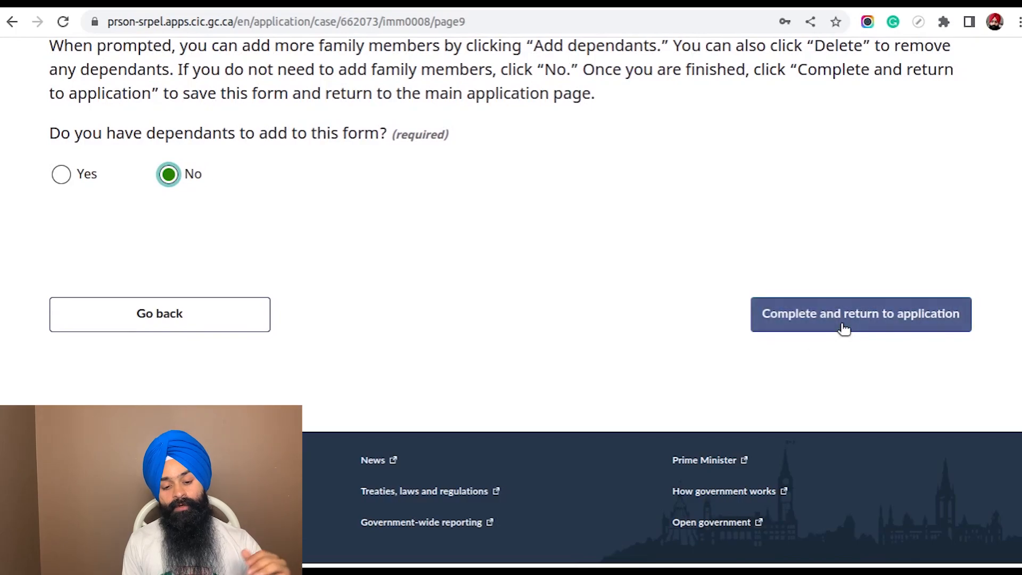
click(872, 318)
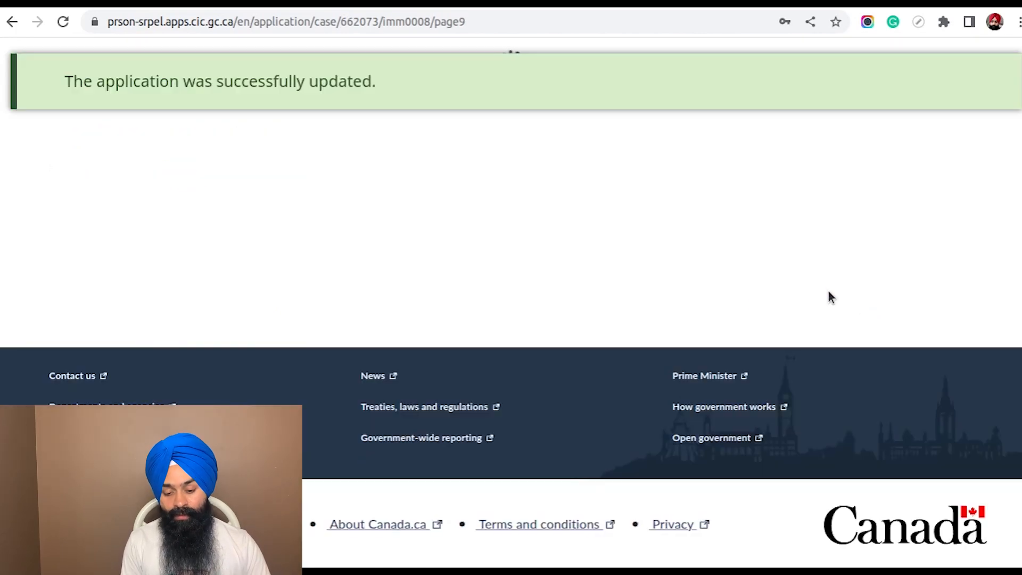
Check the submission status of the IMM 0008 form in the application's list of forms
scroll(584, 298, down, 15)
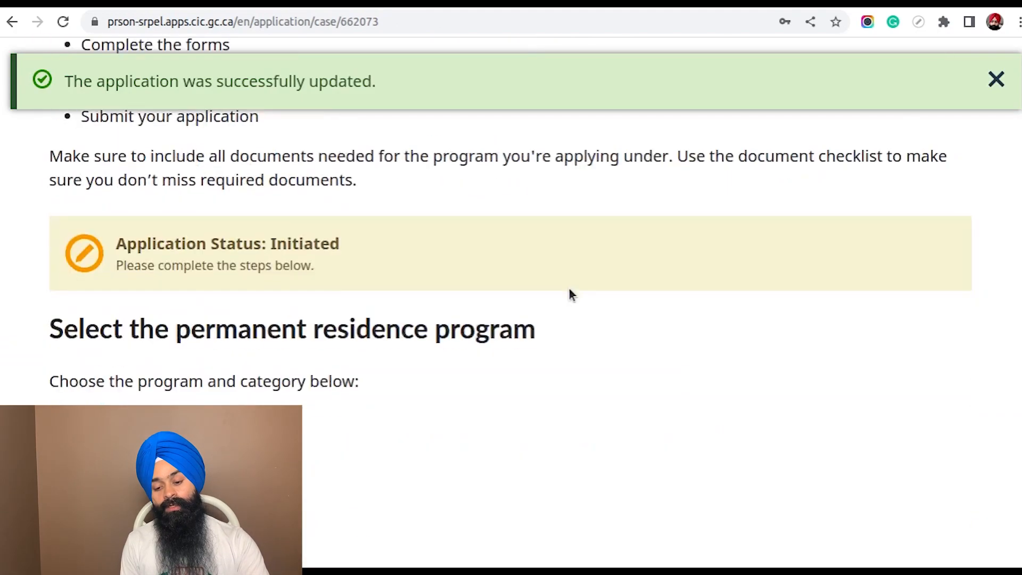
scroll(569, 289, down, 10)
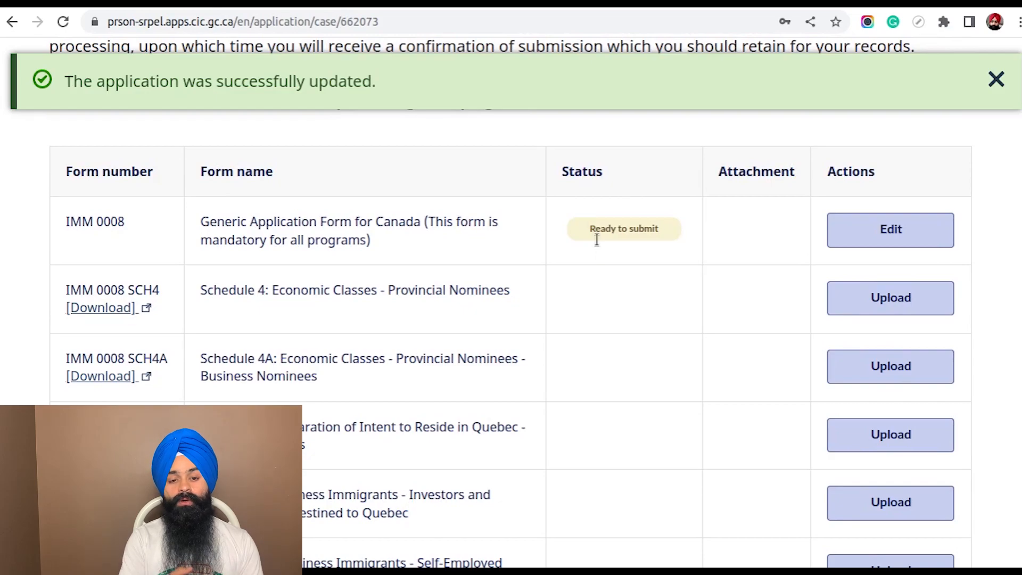
drag(590, 229, 663, 232)
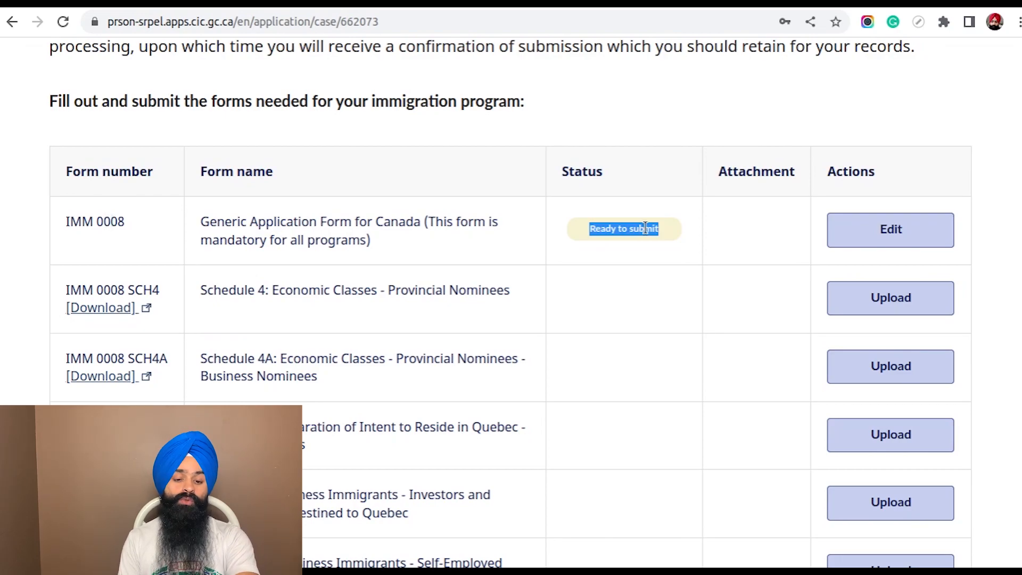
click(717, 226)
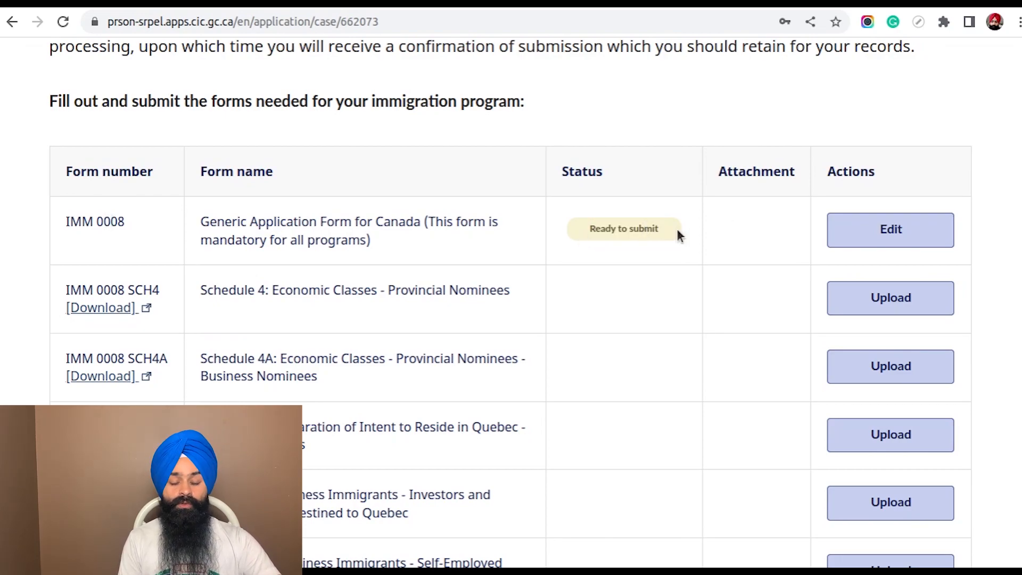